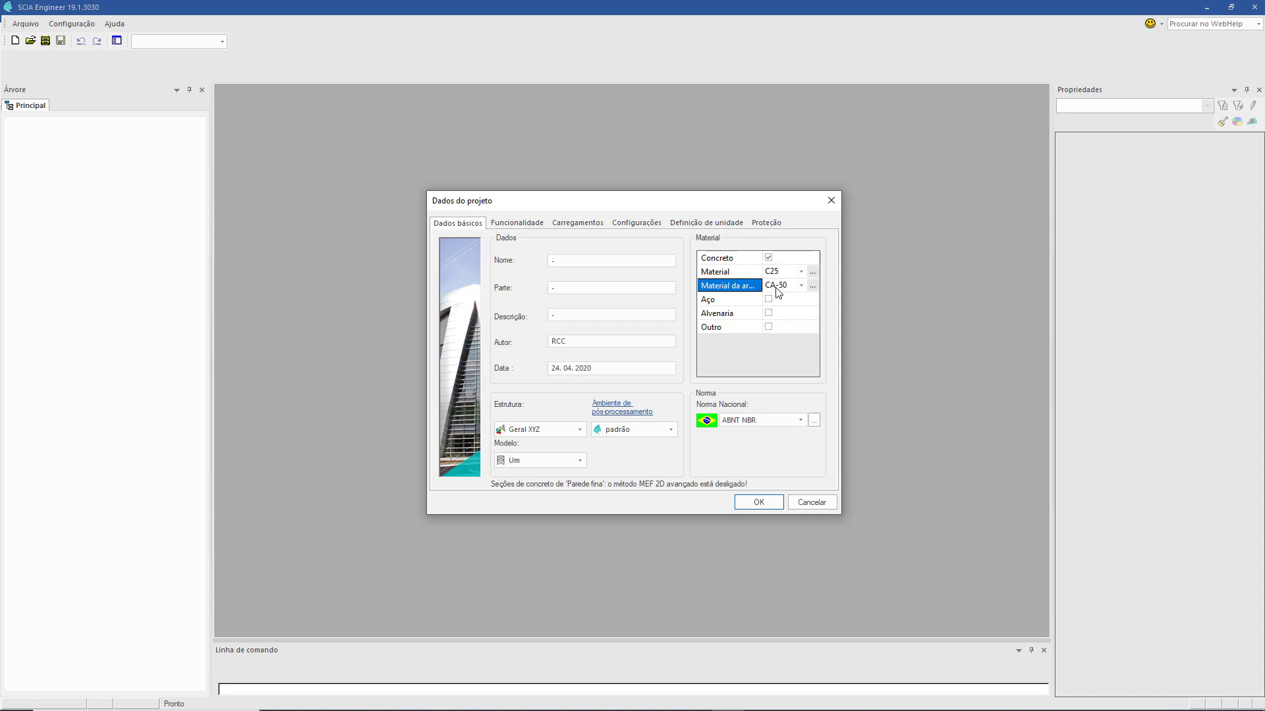
Enable steel as a project material and set its grade to A572 grade 50
left_click(768, 300)
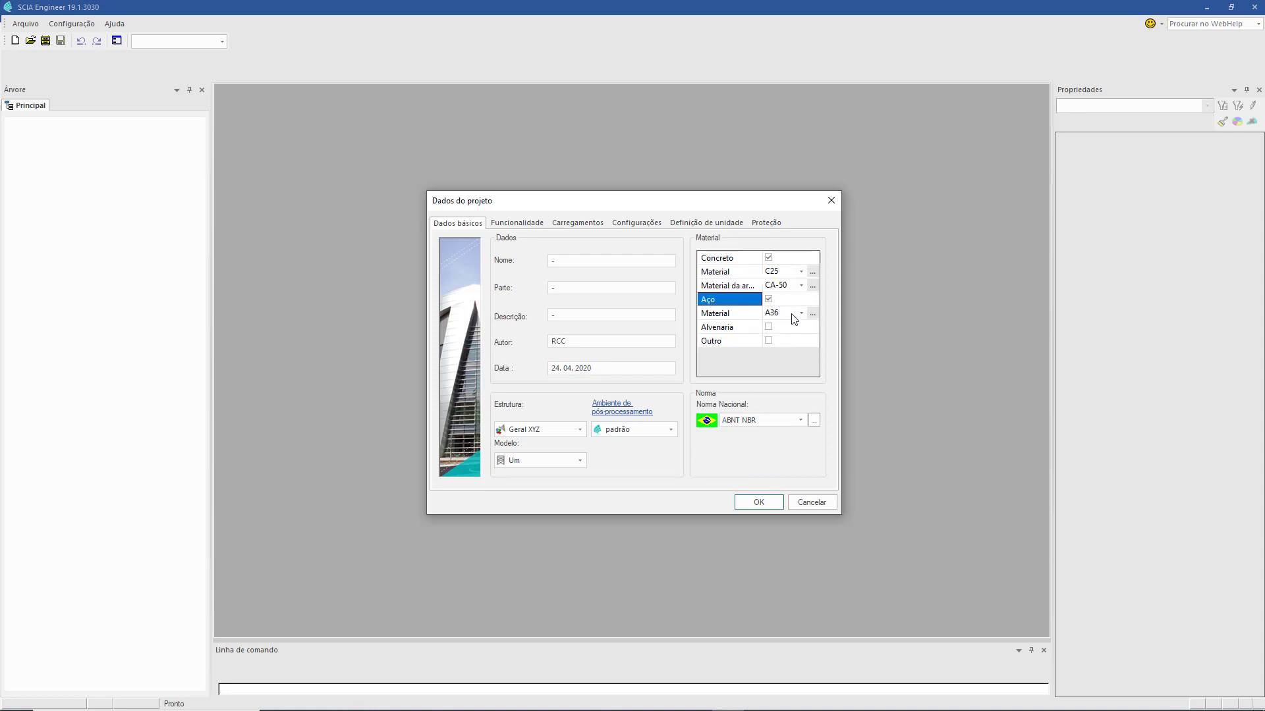
left_click(791, 314)
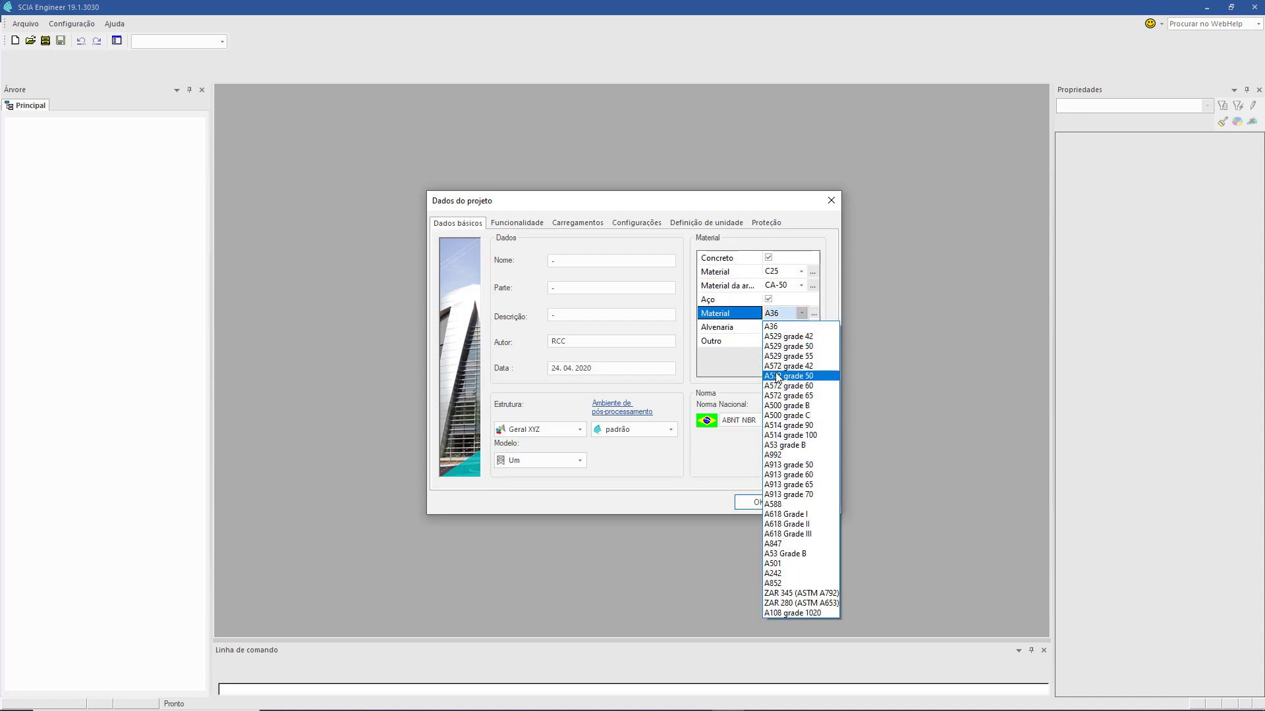
left_click(778, 375)
Fill in the project data with name "Modelo BW", part "Aço e mista" and description "Galpão"
left_click(572, 261)
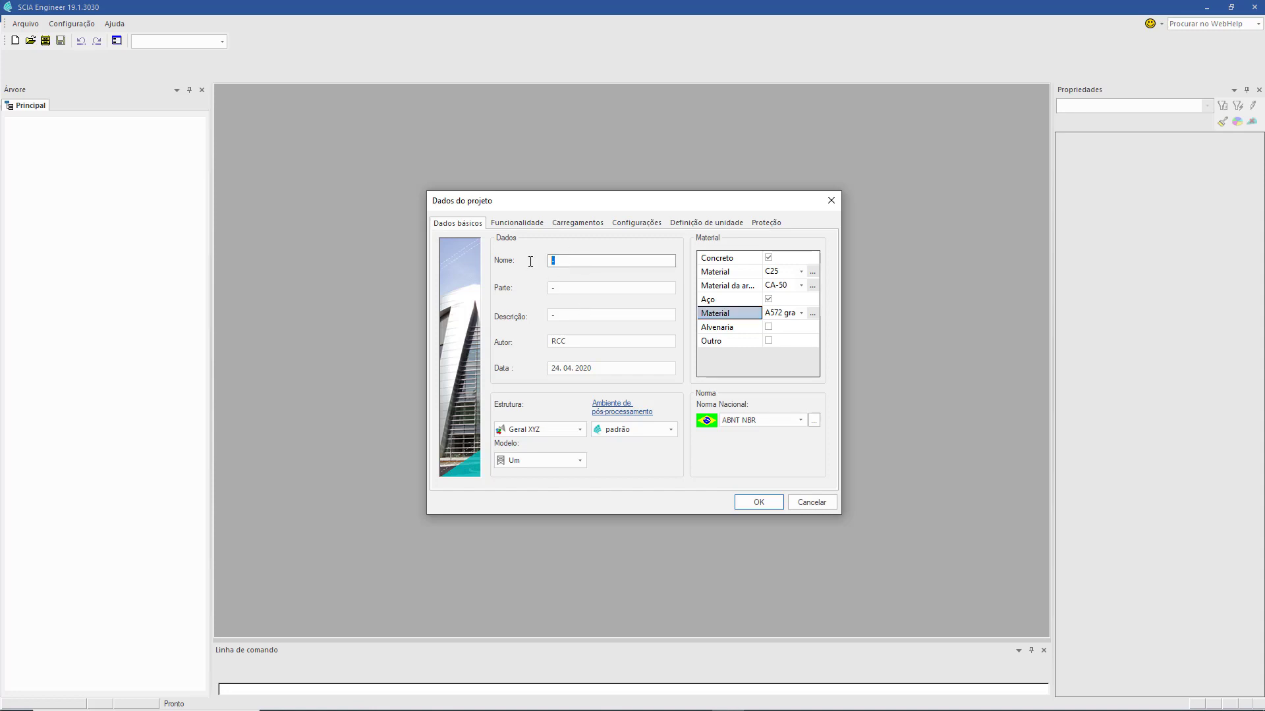
type("Modelo BW")
key("Tab")
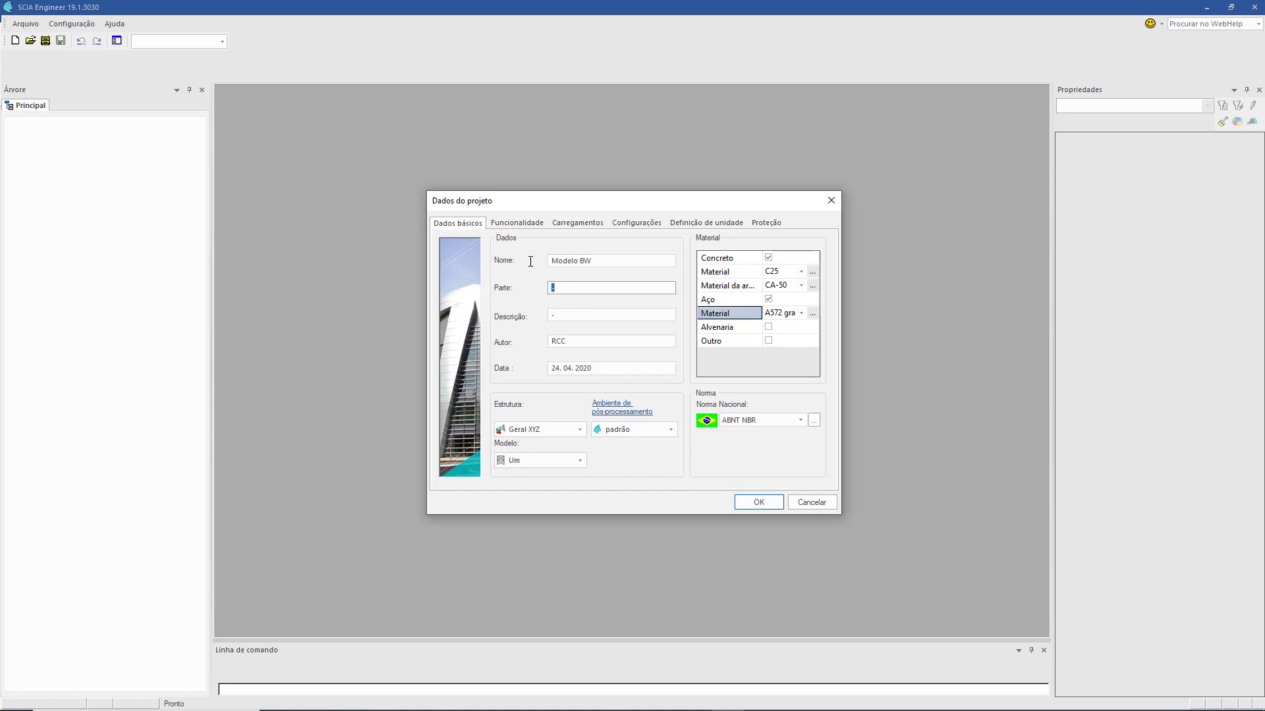
type("Aço e mista")
key("Tab")
type("Galpão")
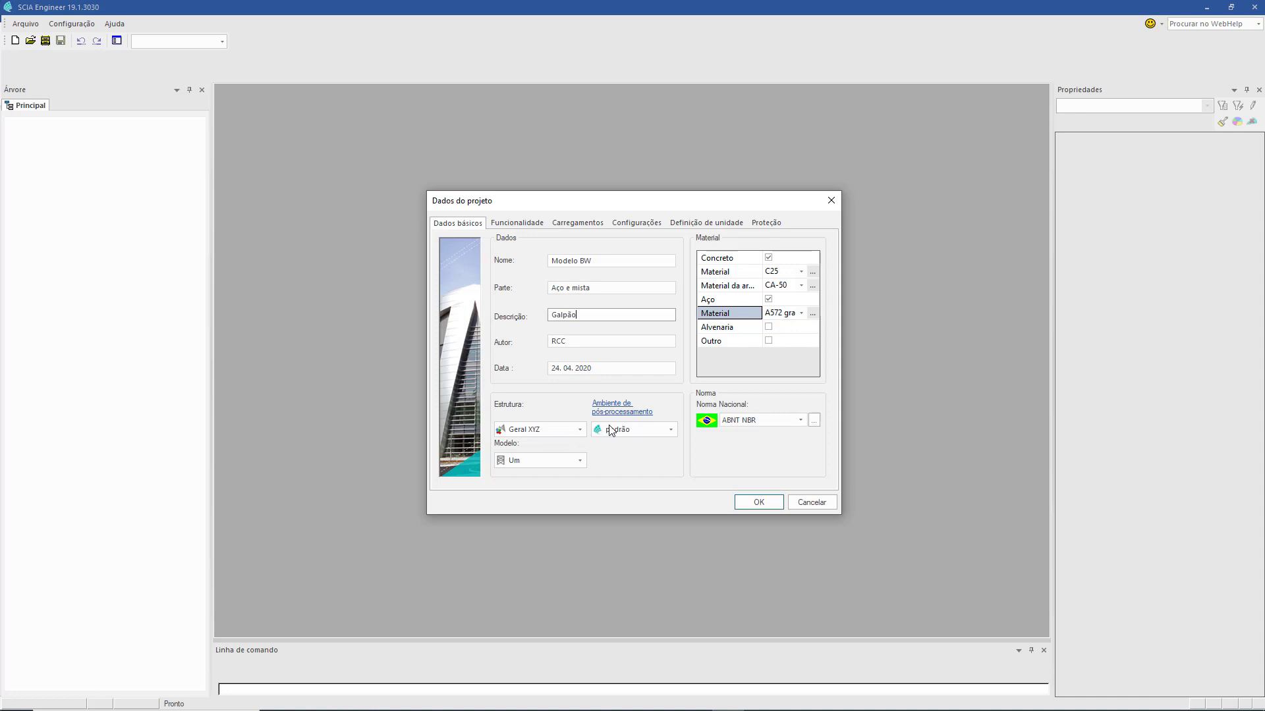
Disable the Modelo estrutural, Não linearidade and Estabilidade functionalities and accept the project data
mouse_move(627, 422)
left_click(522, 224)
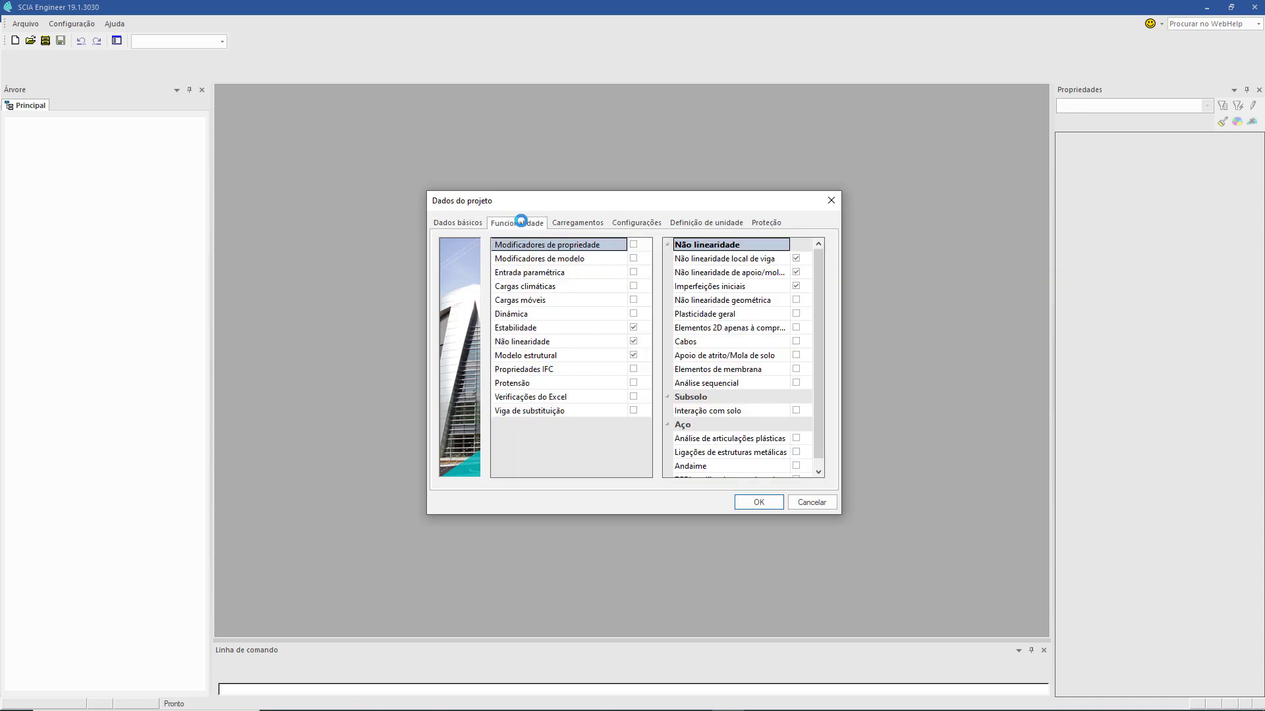
left_click(635, 357)
left_click(633, 341)
left_click(633, 327)
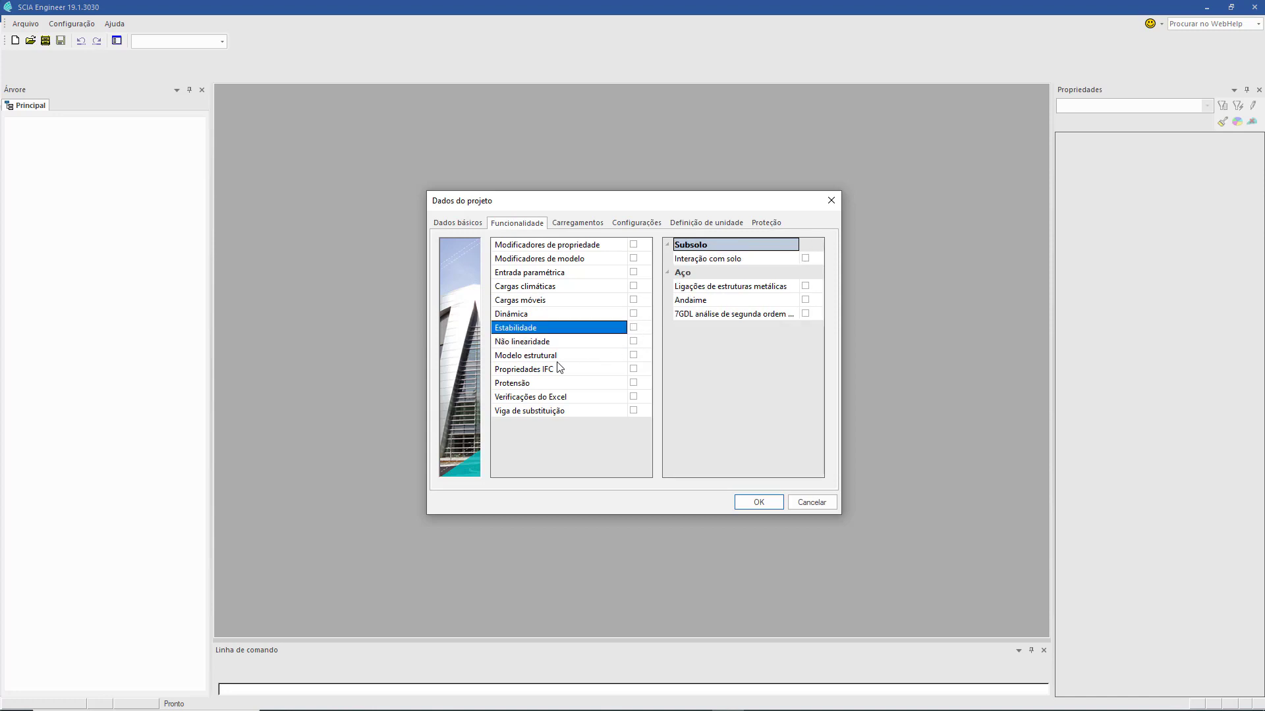
left_click(758, 502)
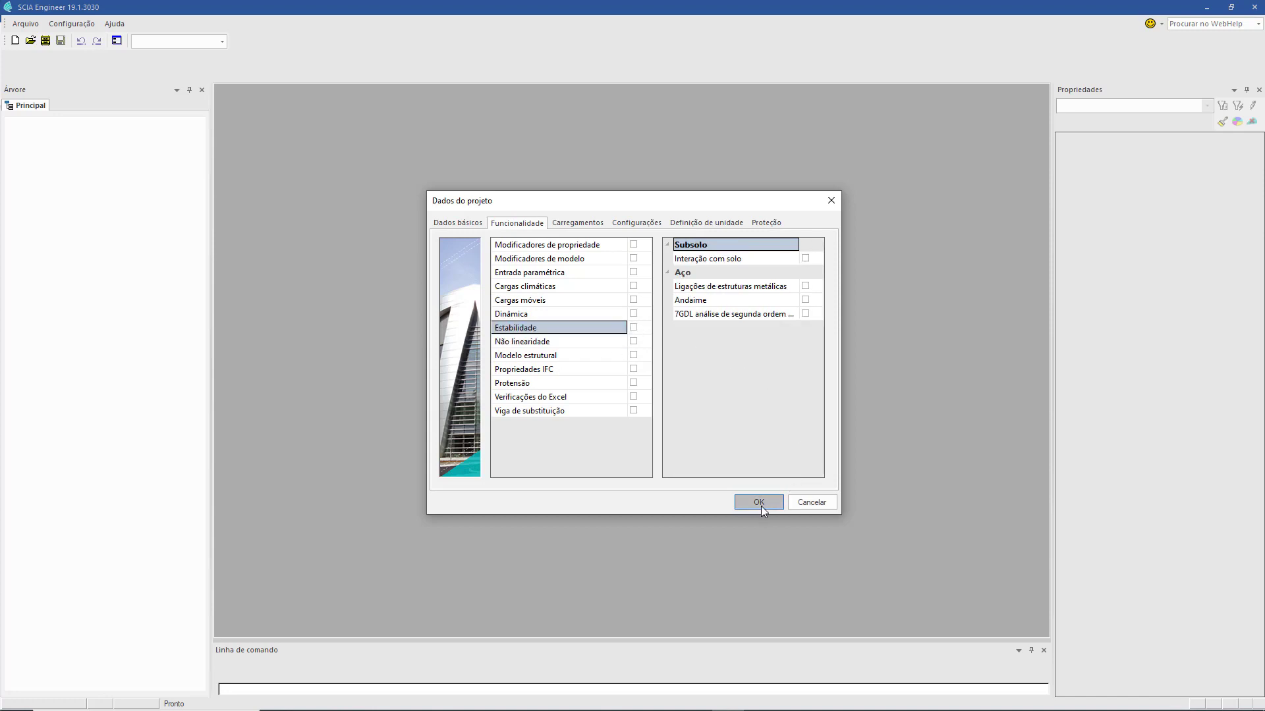
left_click(587, 471)
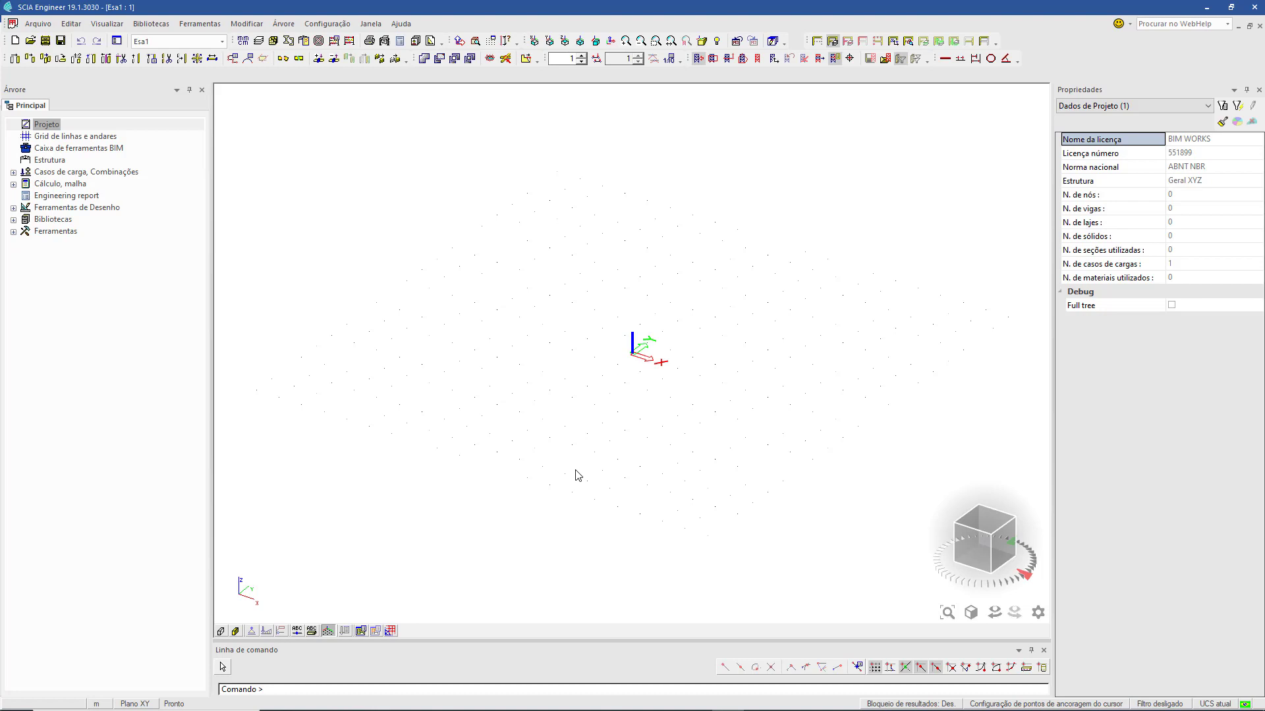
Open the DWGs drawing file from the Modelo BW folder for import into the structure model
double_click(50, 161)
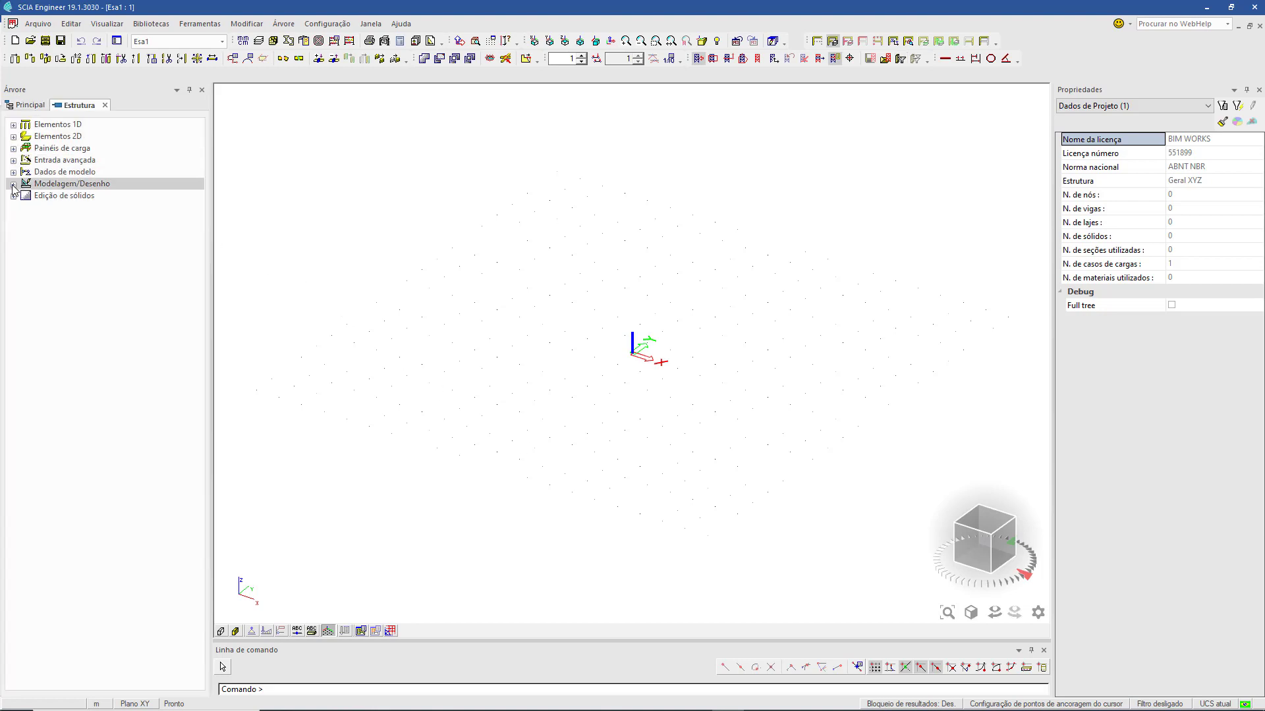
double_click(66, 184)
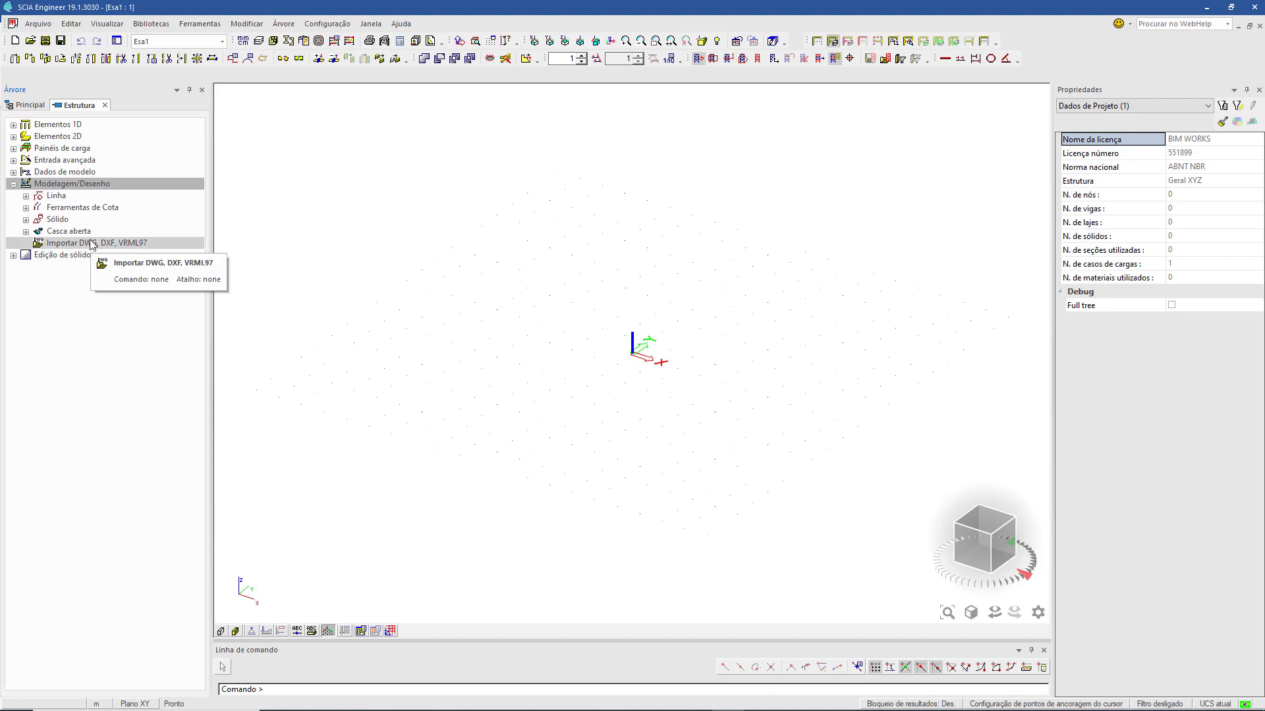
double_click(90, 245)
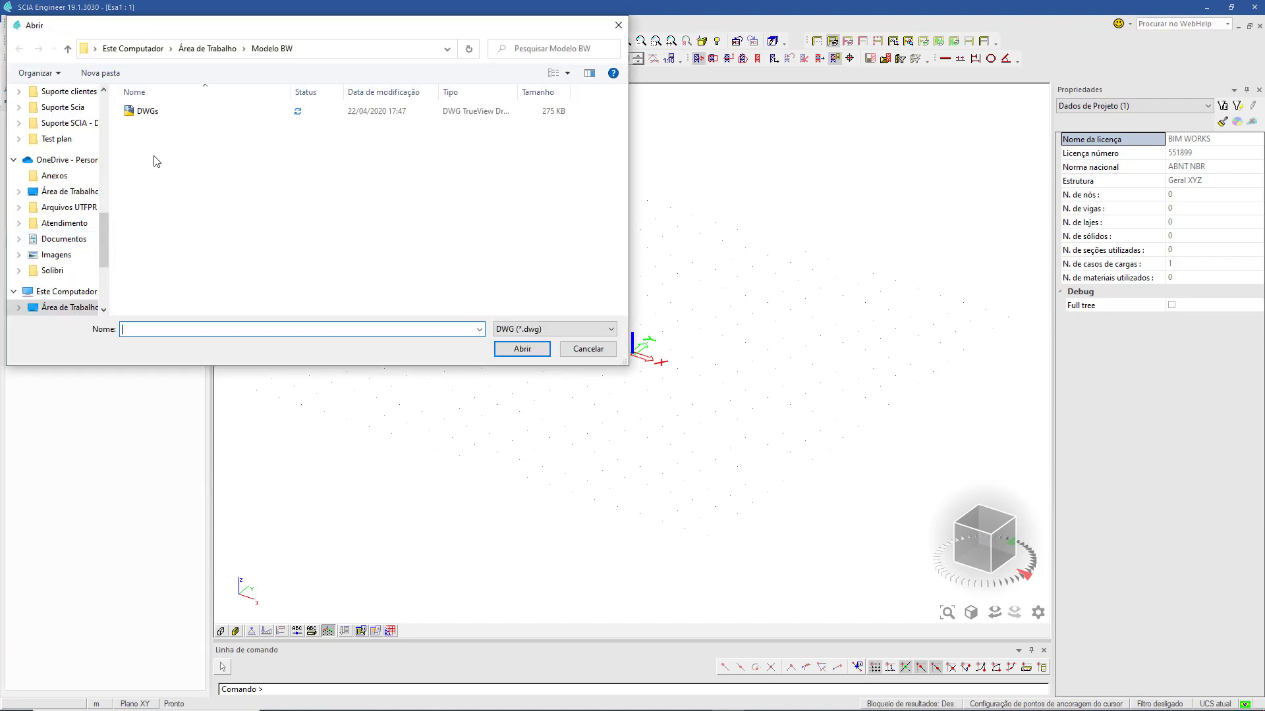
left_click(148, 111)
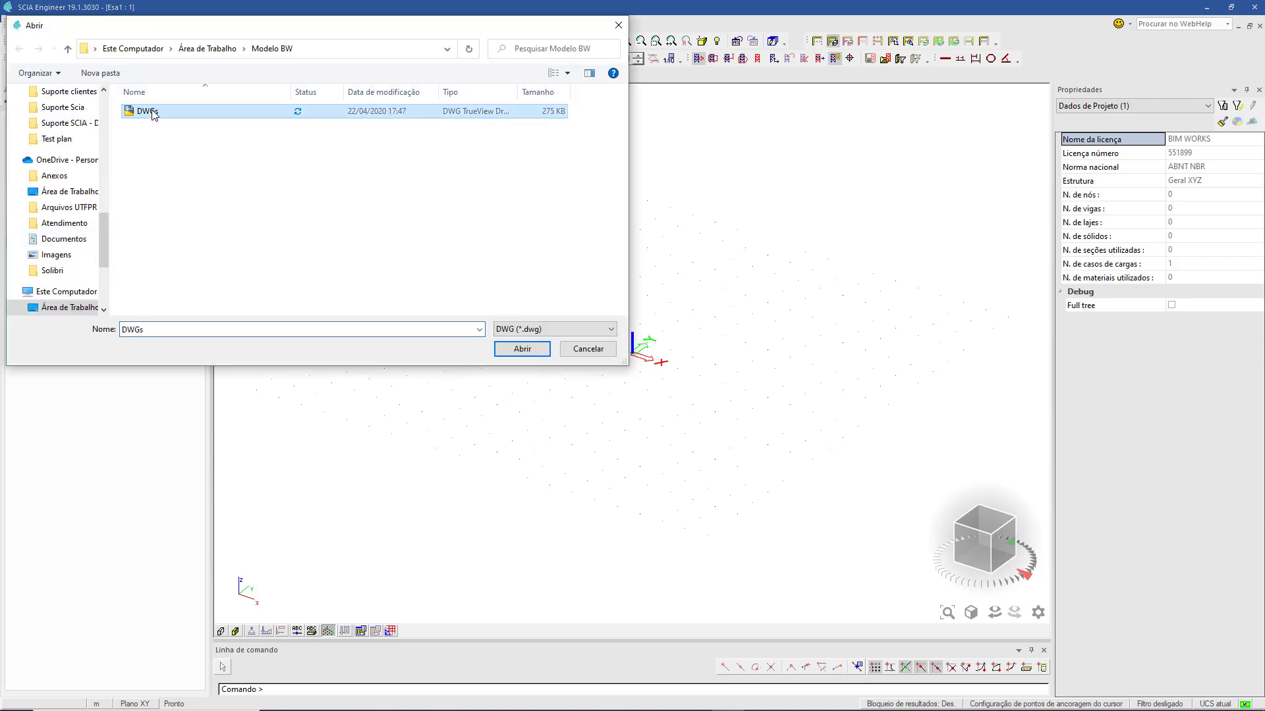
left_click(527, 351)
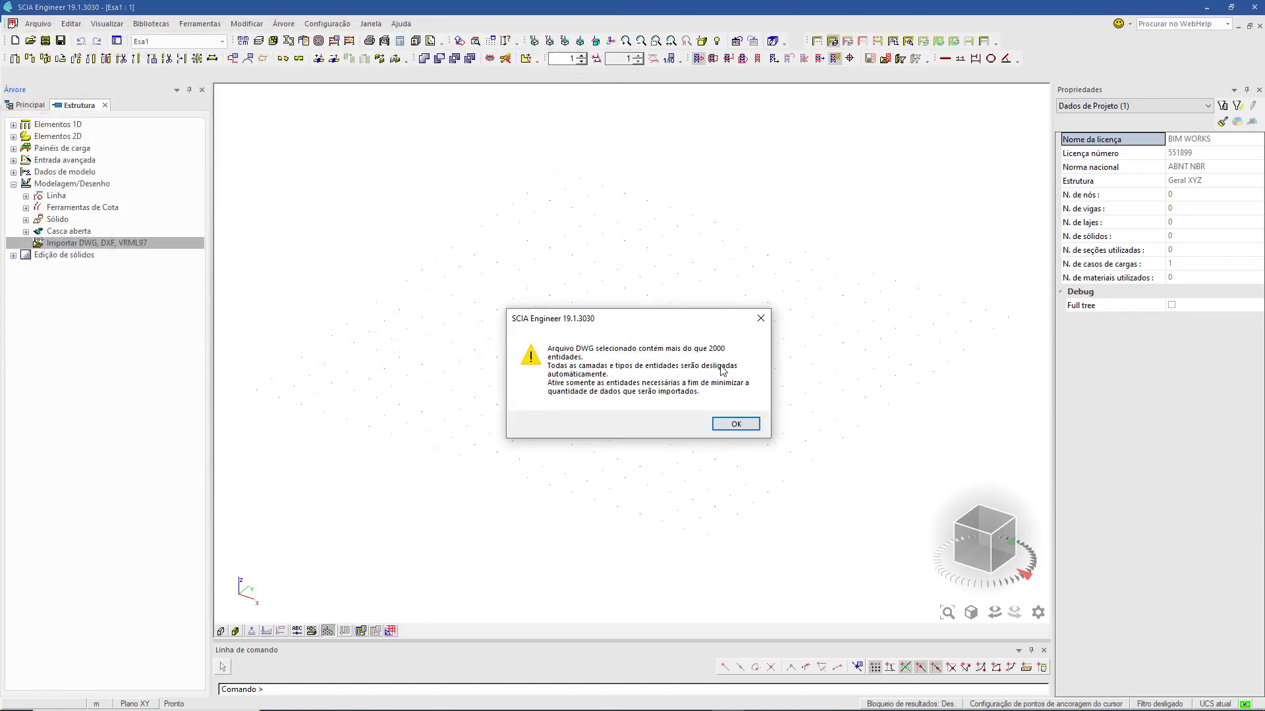
left_click(736, 424)
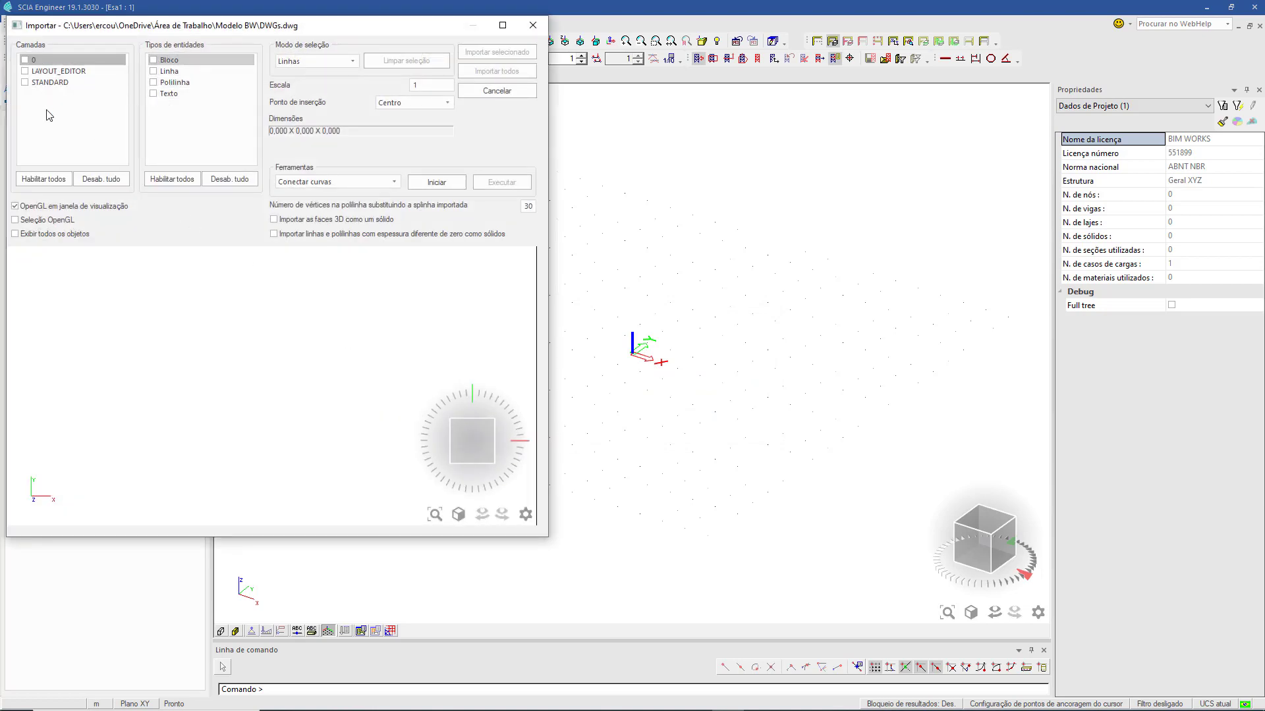
Import the whole drawing with all layers and entity types enabled at a scale of 0,1
left_click(42, 179)
left_click(174, 179)
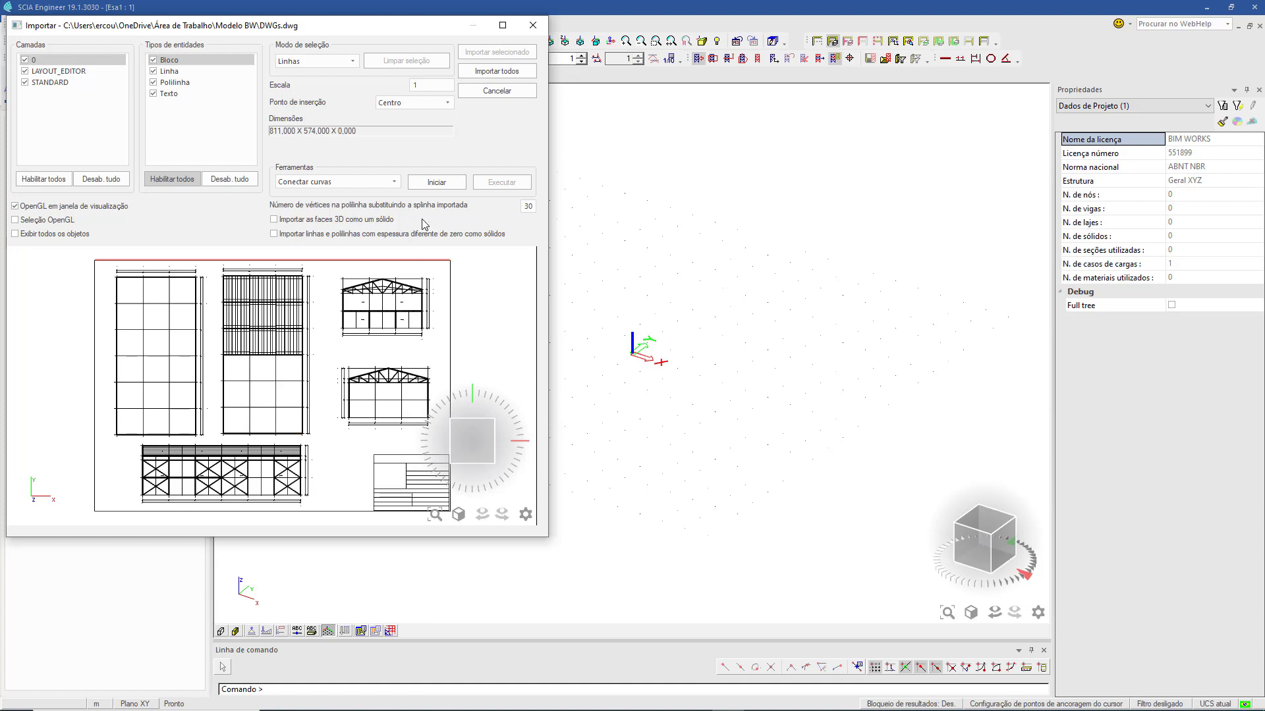
left_click(428, 84)
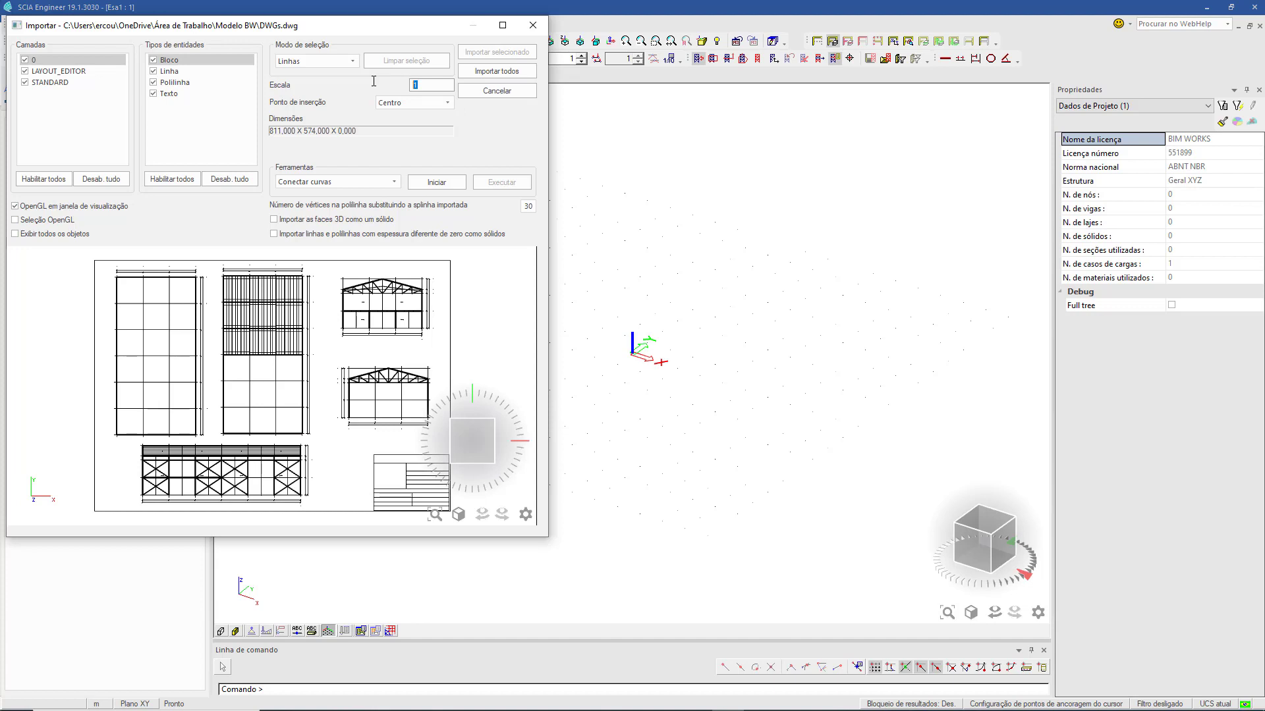
type("0,1")
left_click(515, 71)
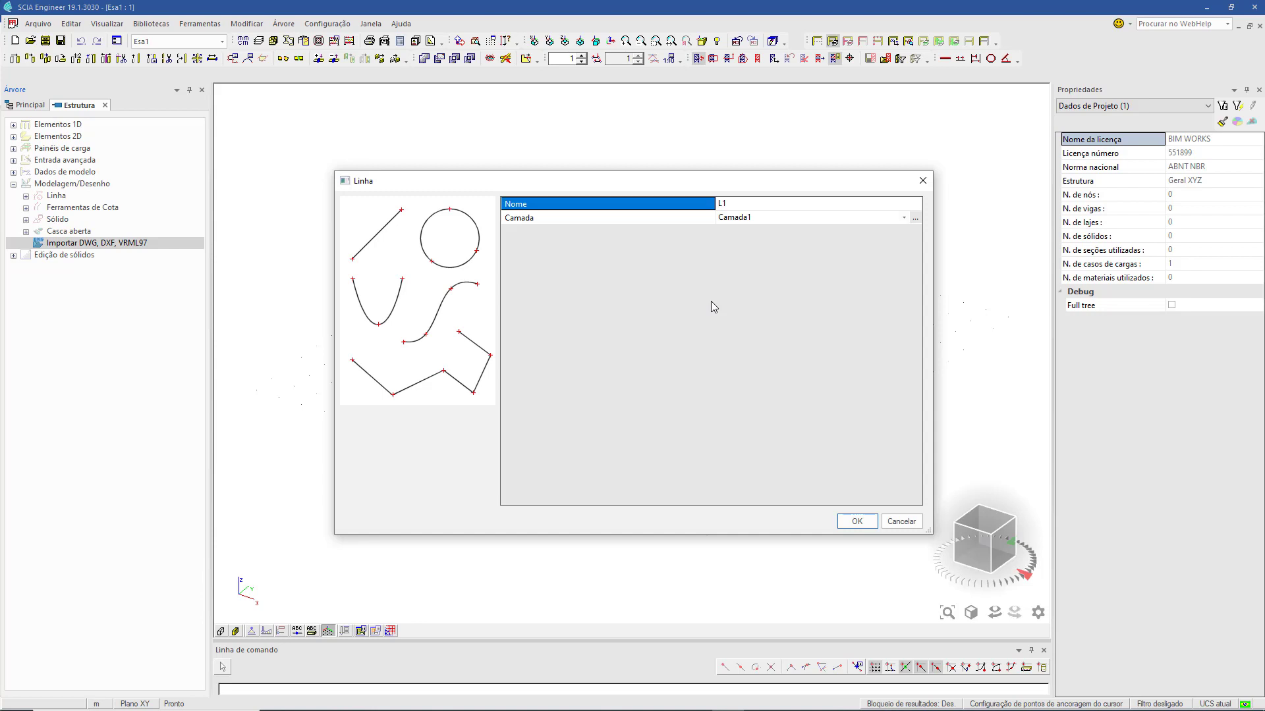
Rename the layer of the imported lines to REF and accept the line properties
left_click(915, 218)
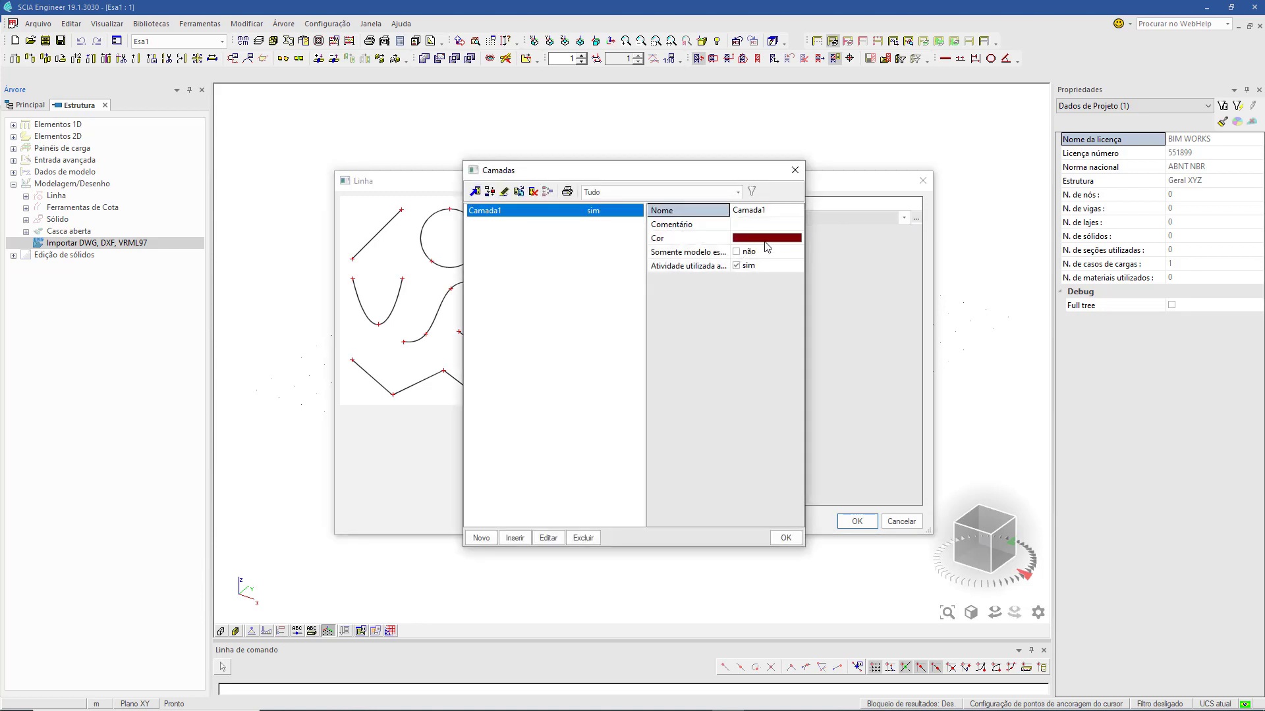
left_click(776, 211)
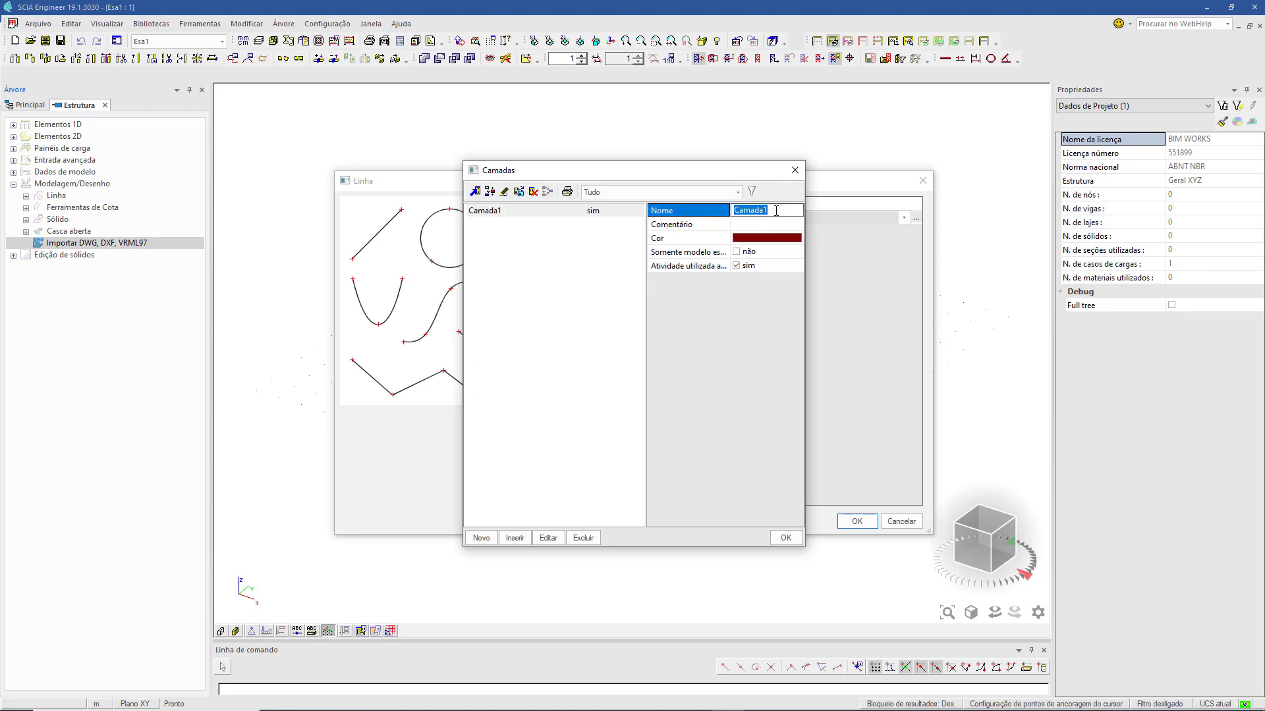
type("REF")
left_click(701, 319)
left_click(784, 539)
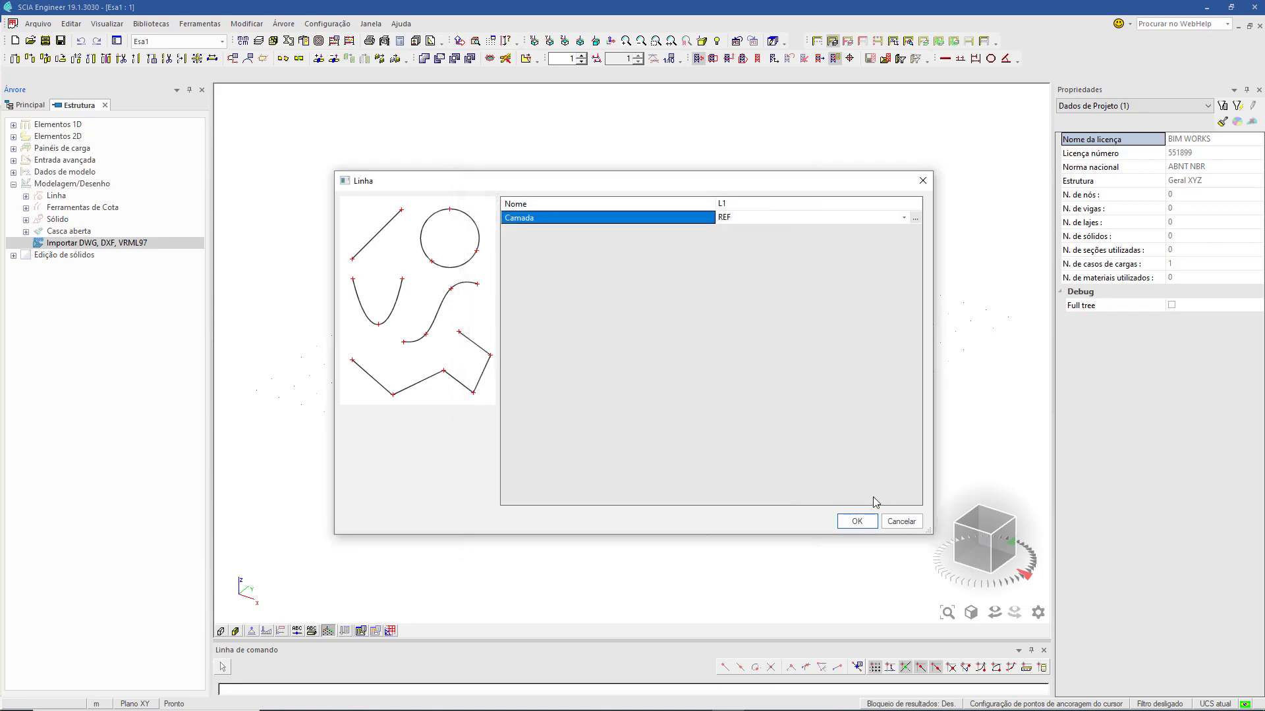
left_click(857, 521)
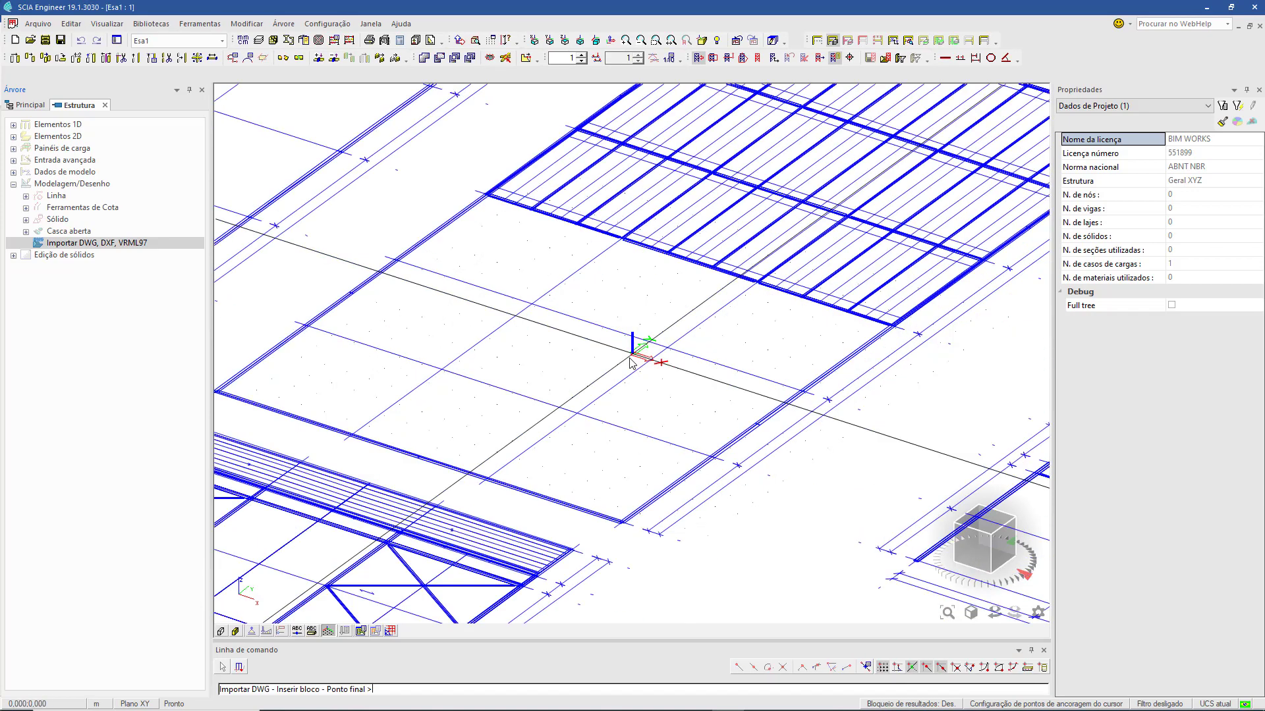
Place the imported drawing once, with its insertion point at the coordinate origin, and clear the selection
scroll(596, 396, "down", 3)
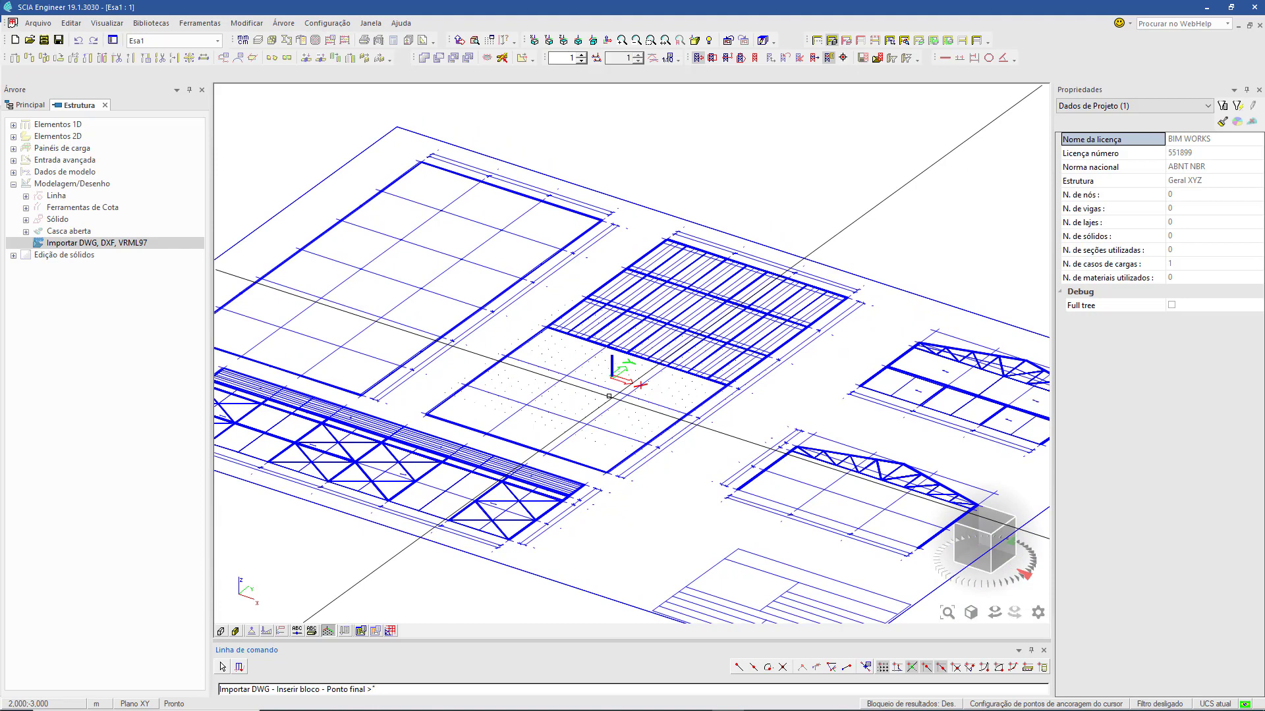
left_click(608, 395)
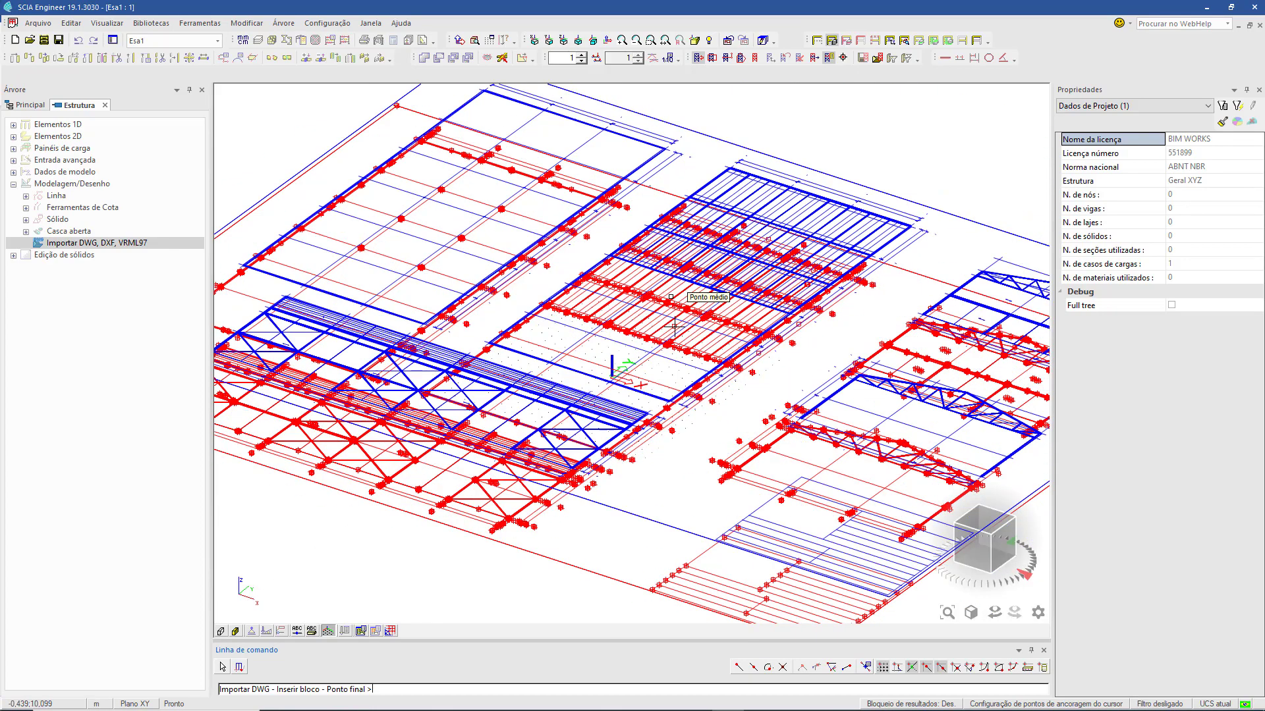
left_click(668, 297)
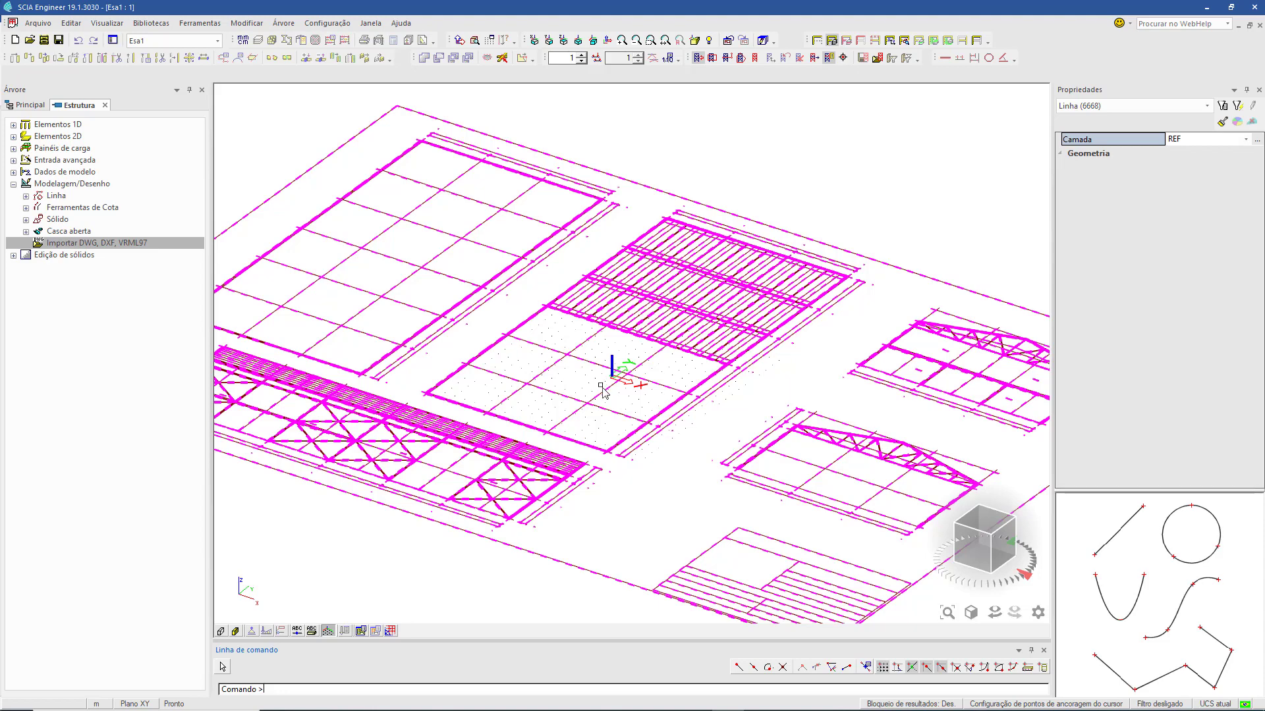
key("Escape")
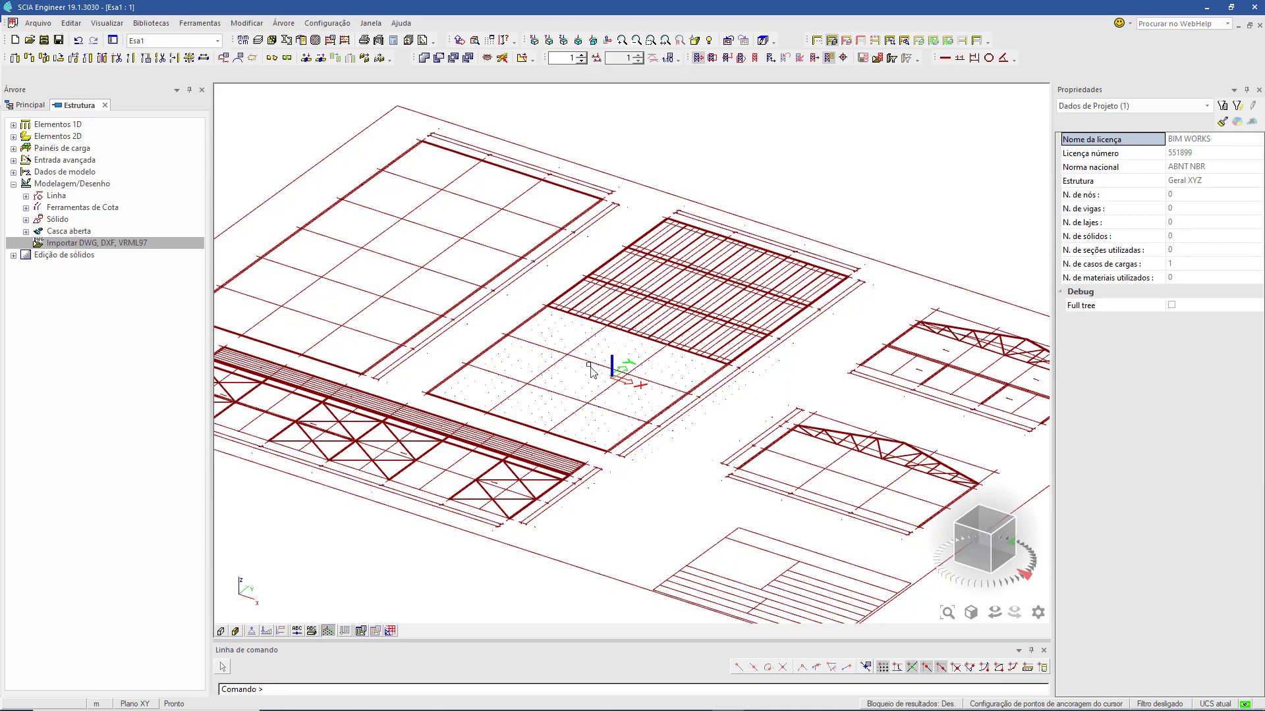
Draw a vertical 4 m line on layer REF from the grid intersection beside the near-left corner of the middle plan
middle_click_drag(570, 404, 616, 459)
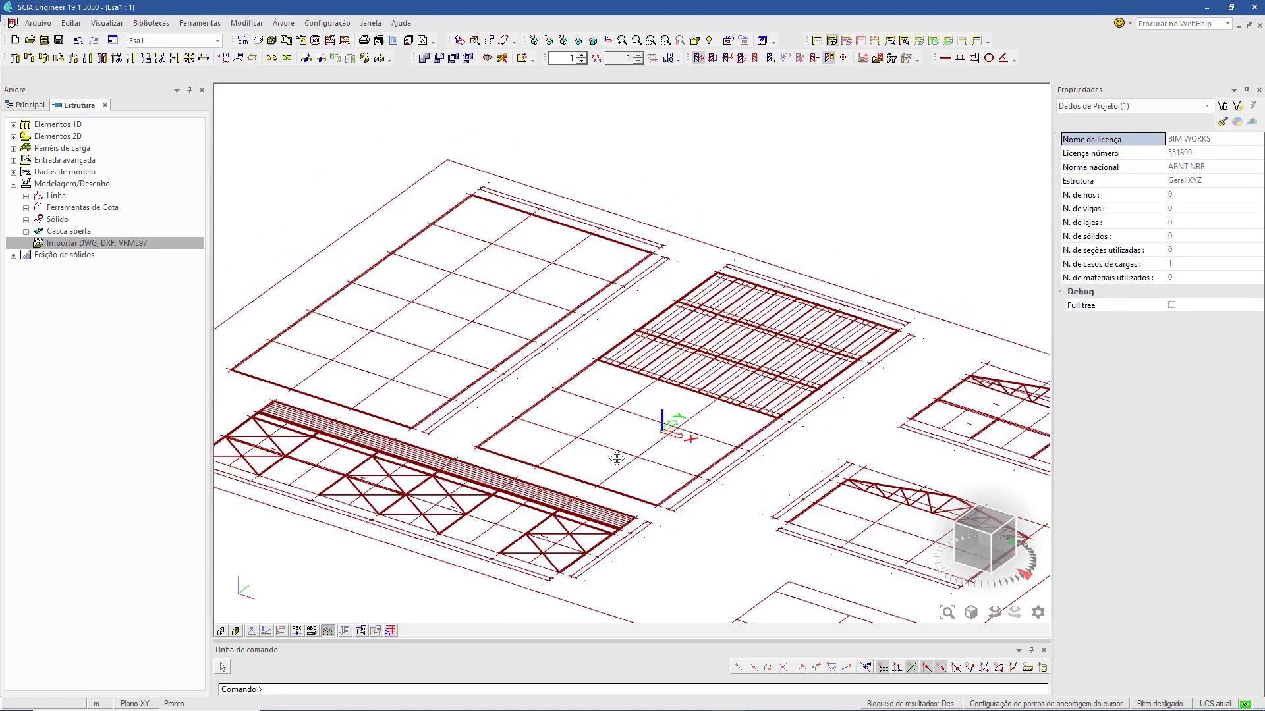
left_click(26, 195)
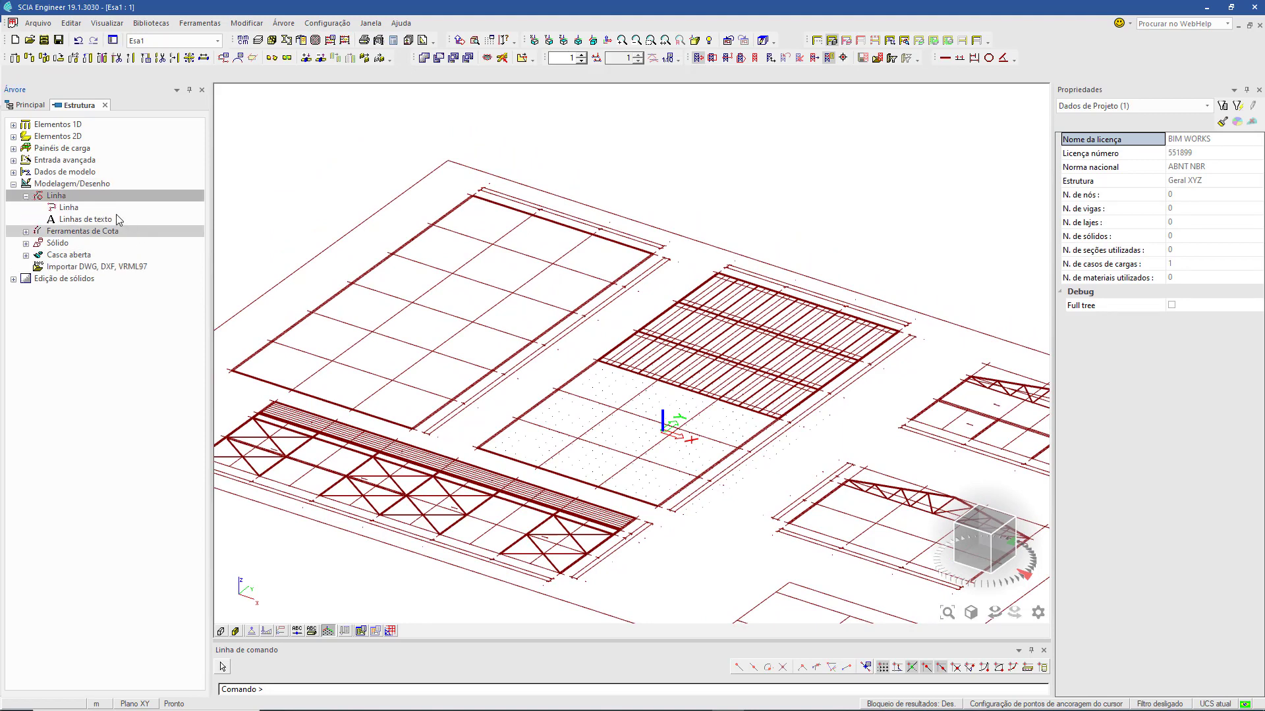
double_click(66, 211)
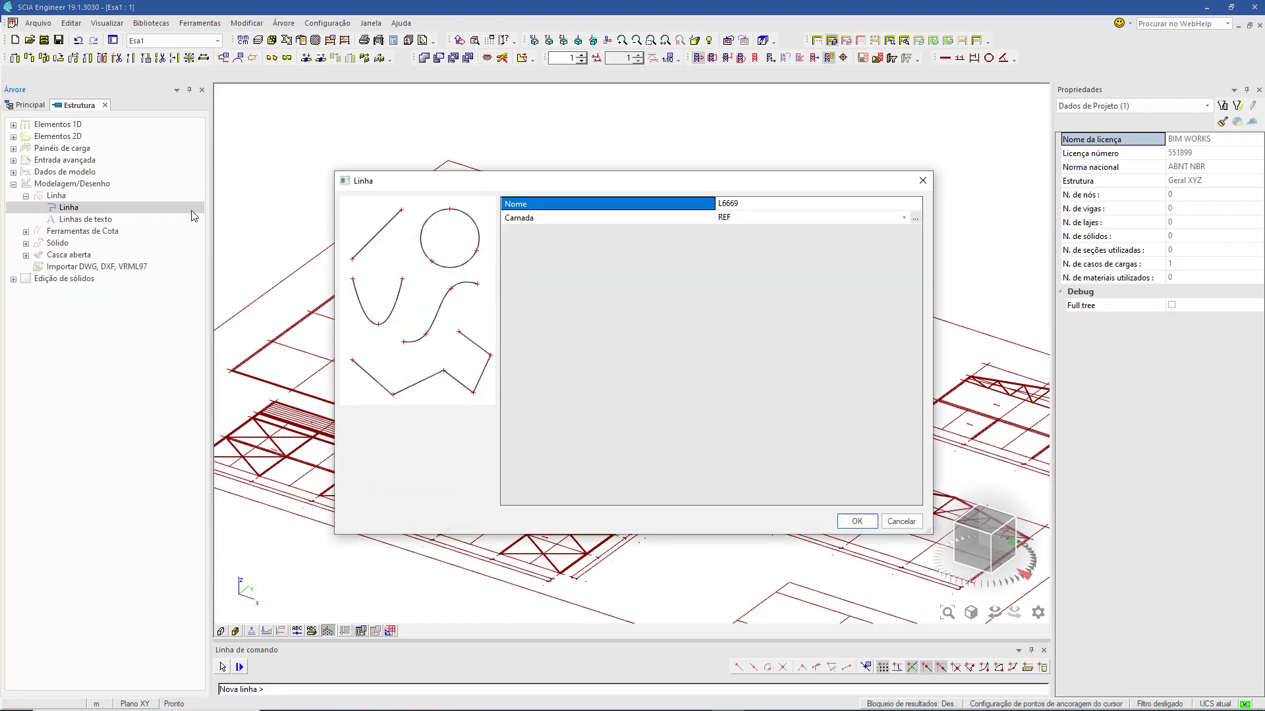
left_click(857, 522)
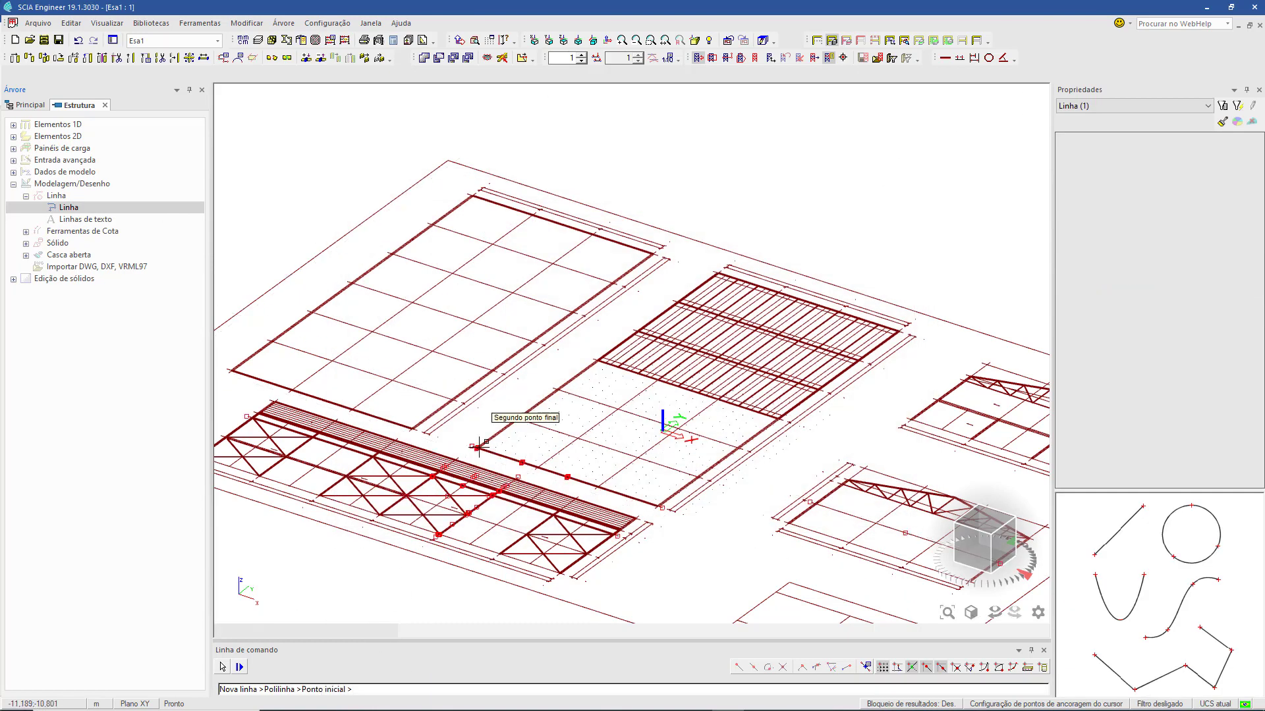
scroll(468, 465, "up", 3)
scroll(511, 431, "up", 3)
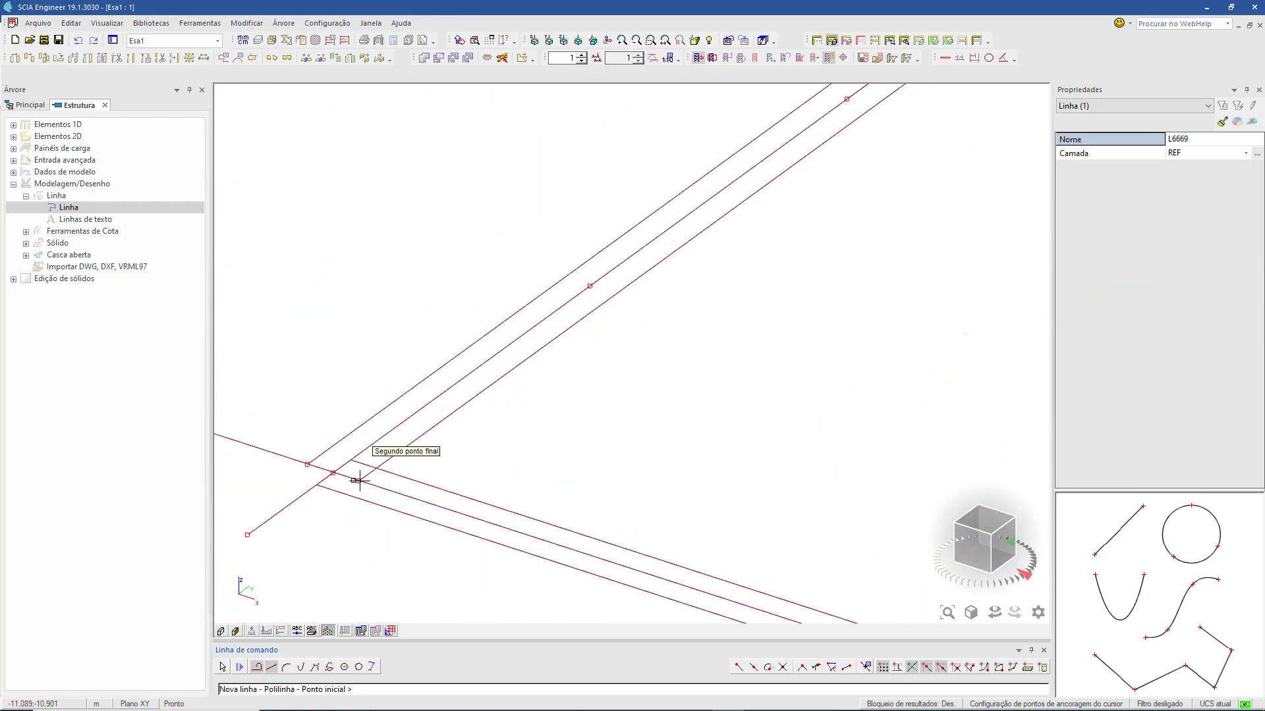
scroll(327, 470, "down", 2)
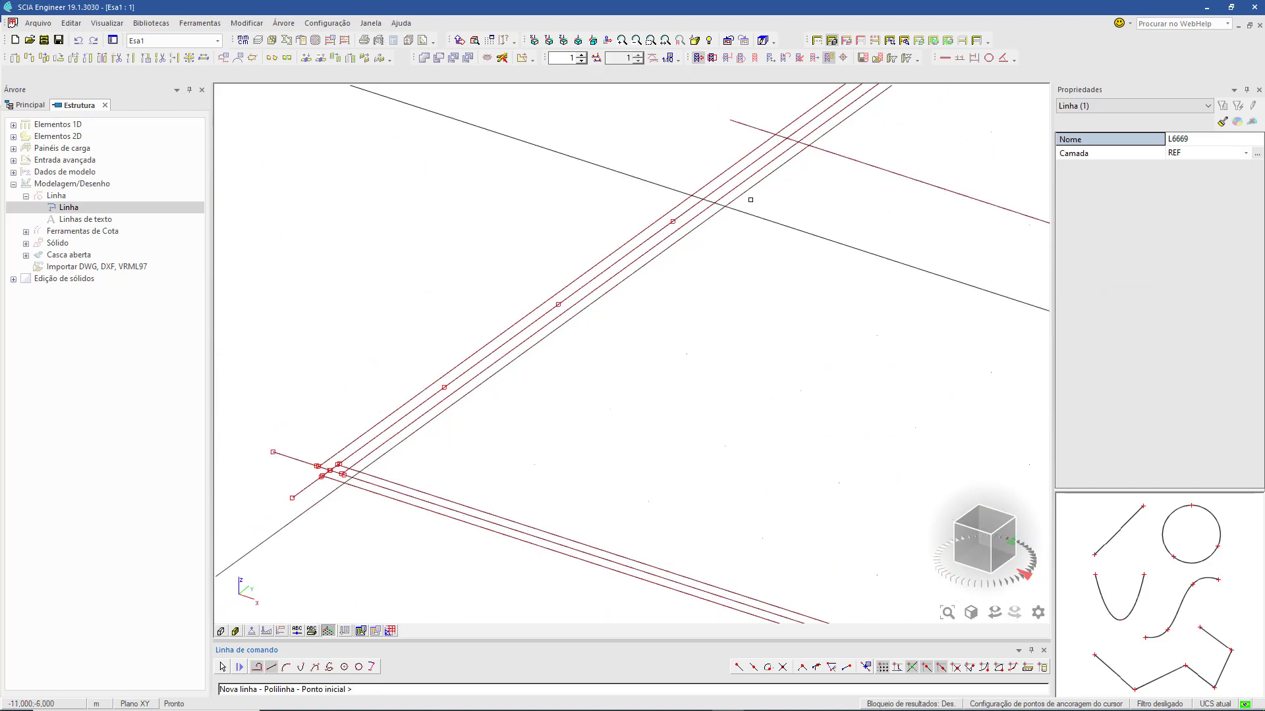
middle_click_drag(751, 199, 531, 436)
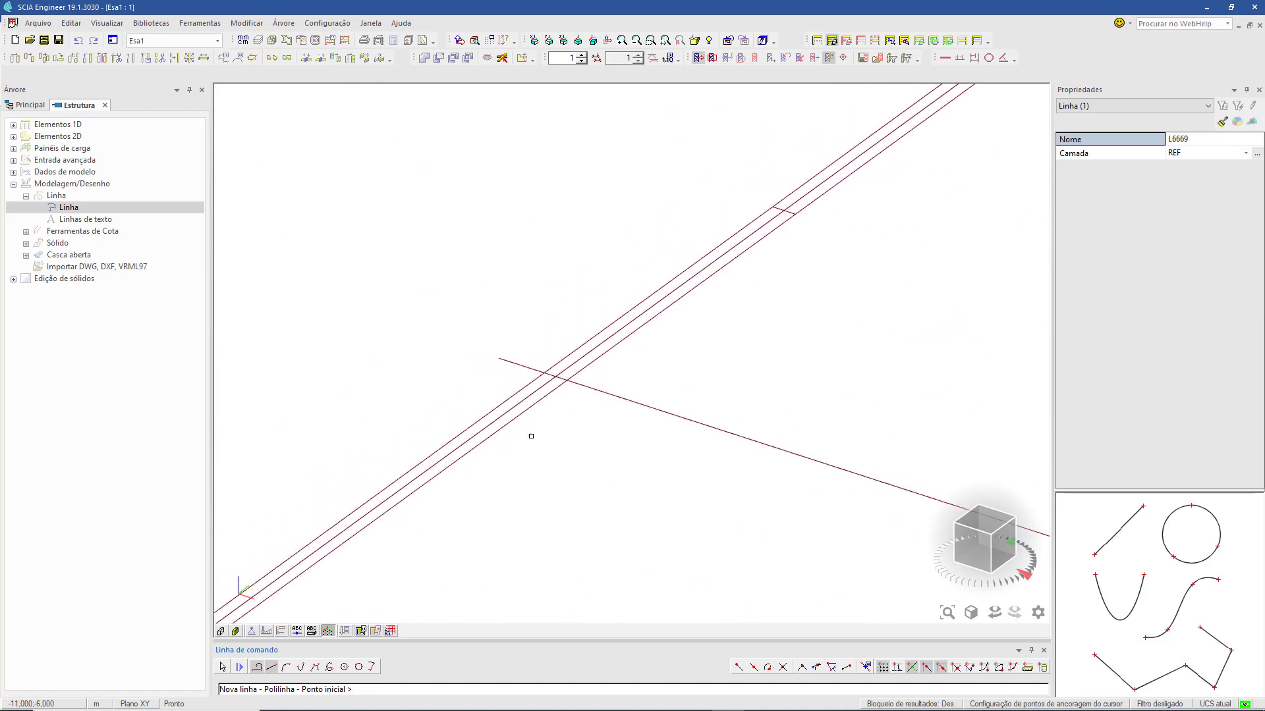
left_click(556, 376)
scroll(582, 282, "down", 3)
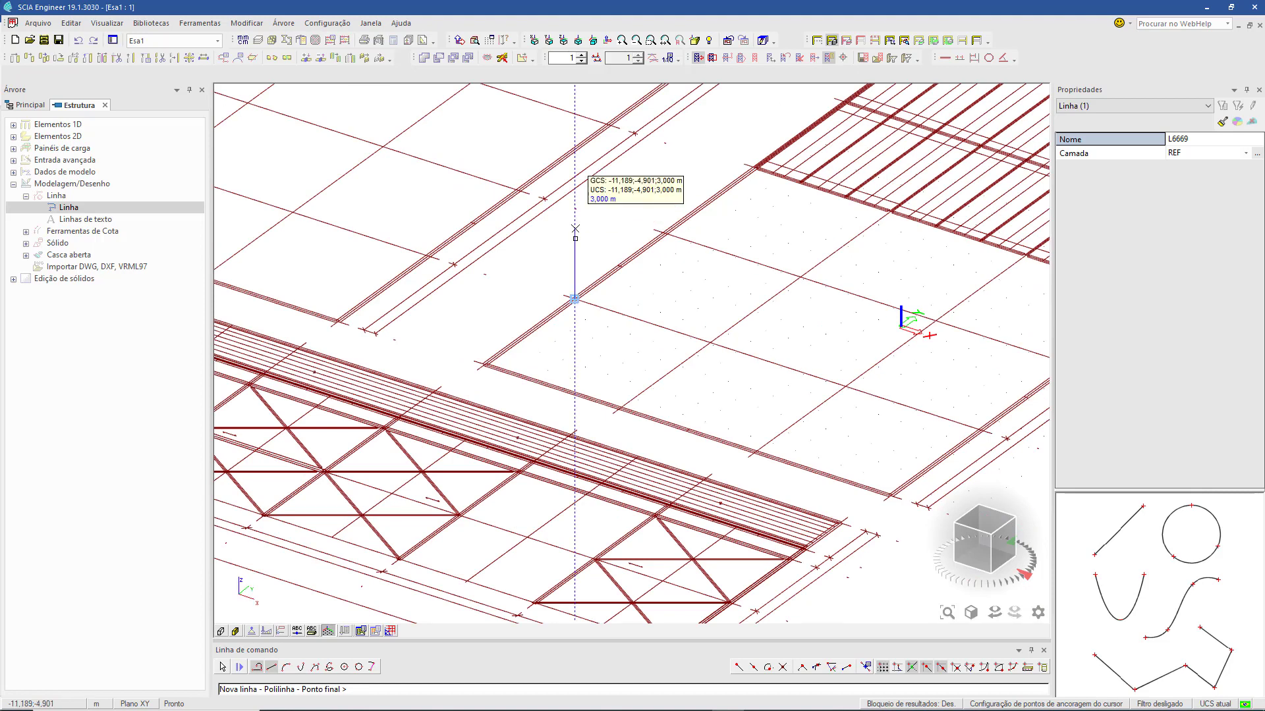
key("Return")
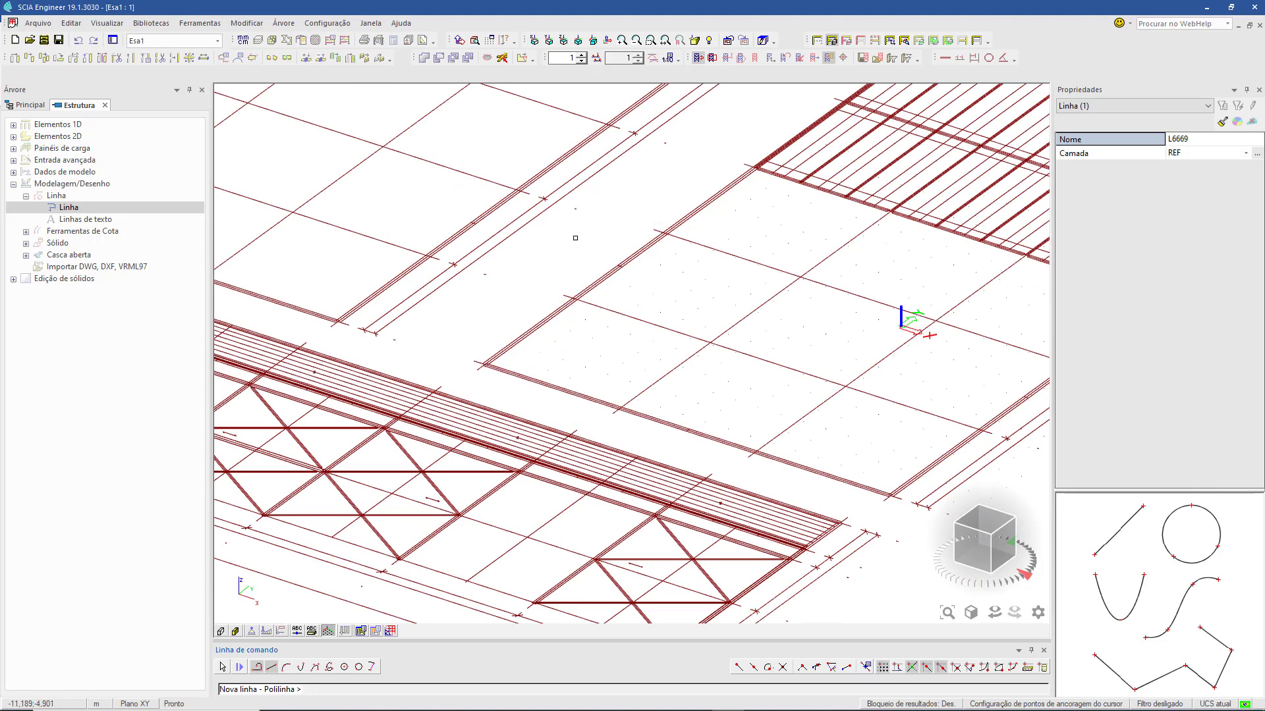
key("Escape")
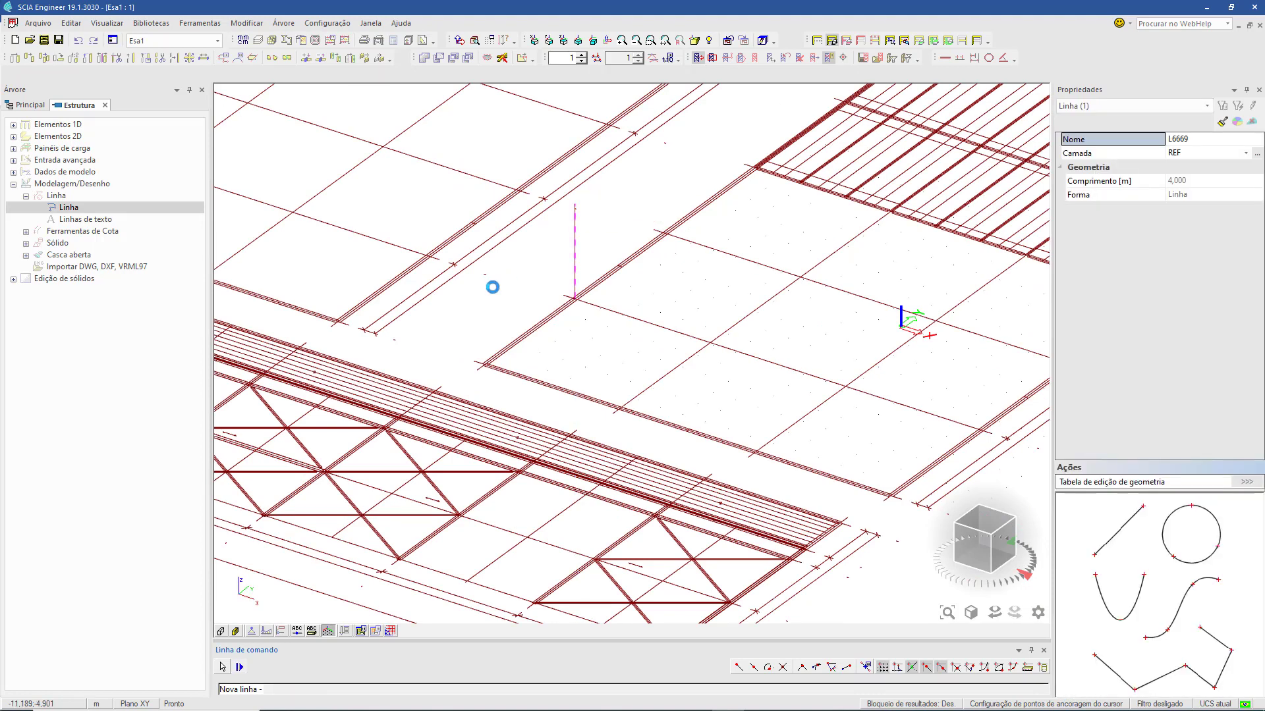
Move all lines of the leftmost plan from its matching edge grid intersection to the upper end of the vertical line
middle_click_drag(545, 304, 572, 383)
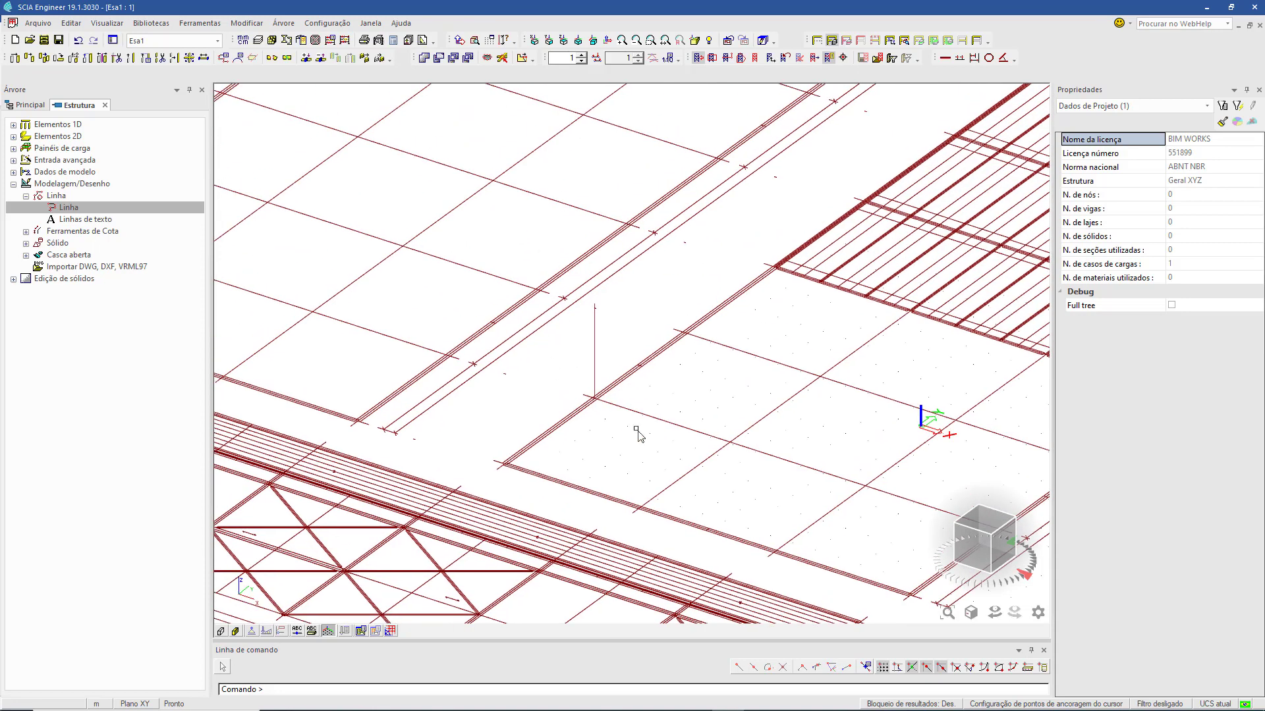
scroll(480, 403, "down", 5)
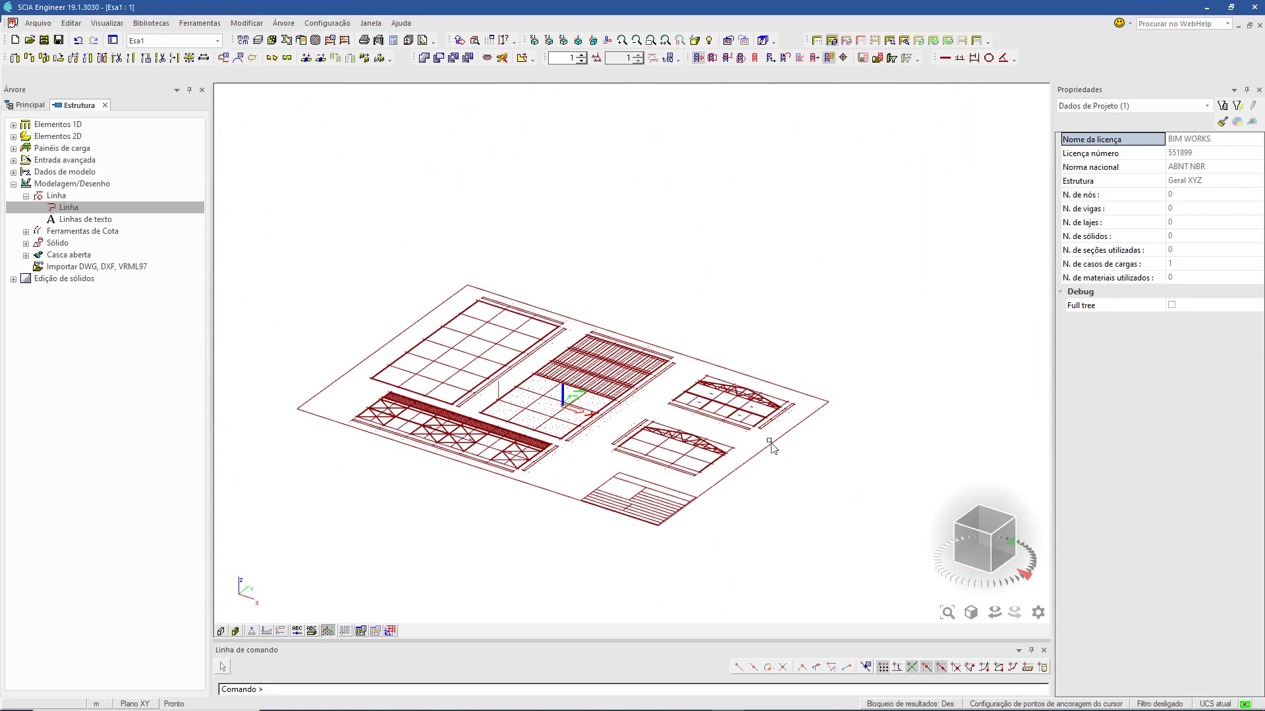
left_click(972, 526)
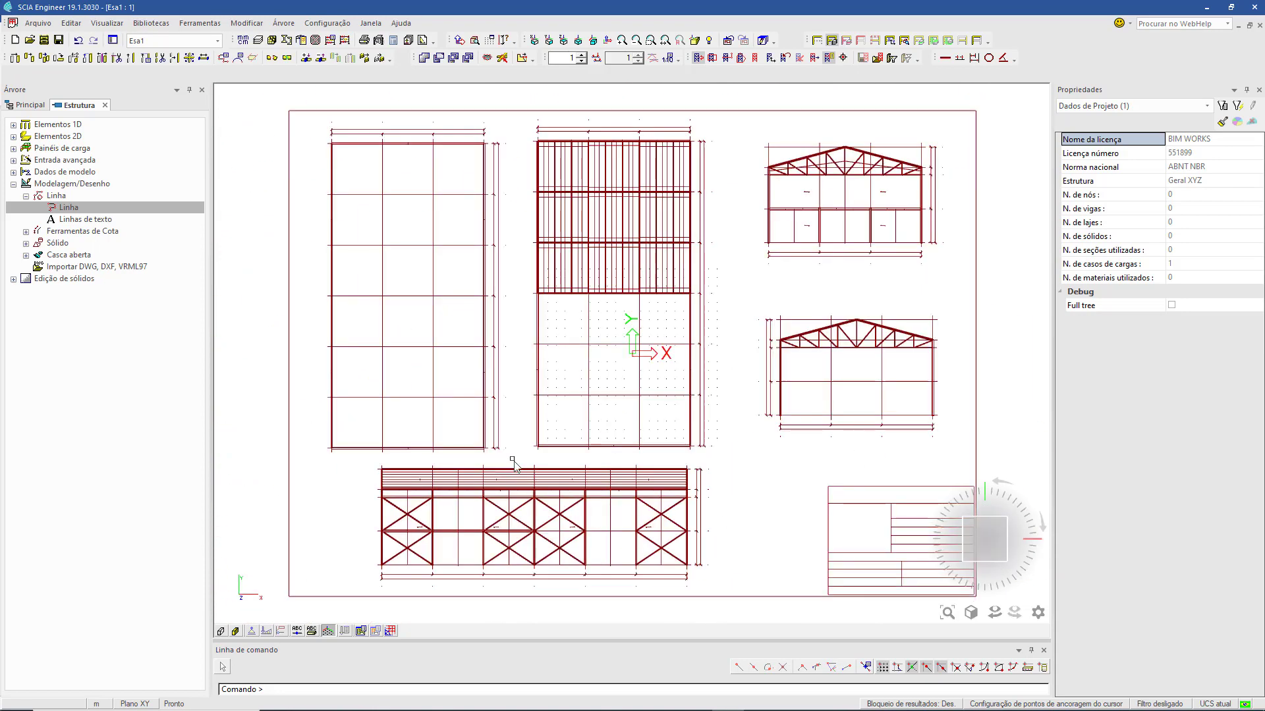
left_click_drag(513, 459, 312, 116)
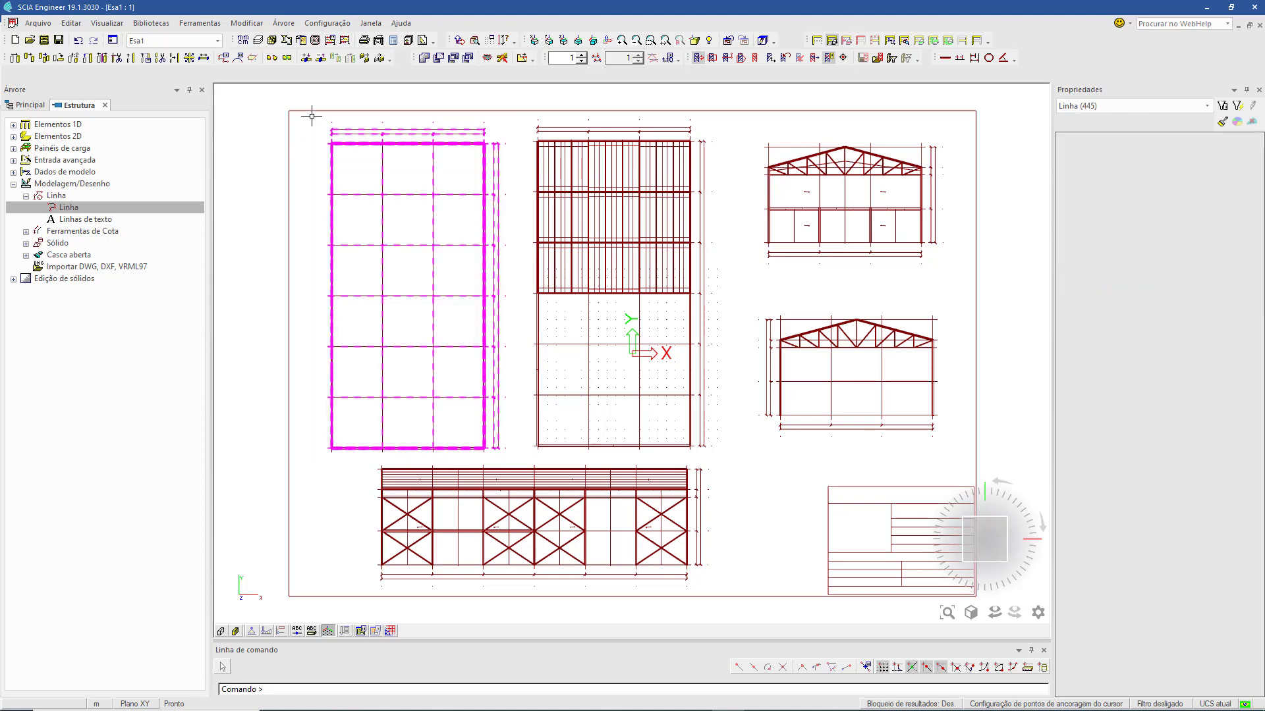
type("m")
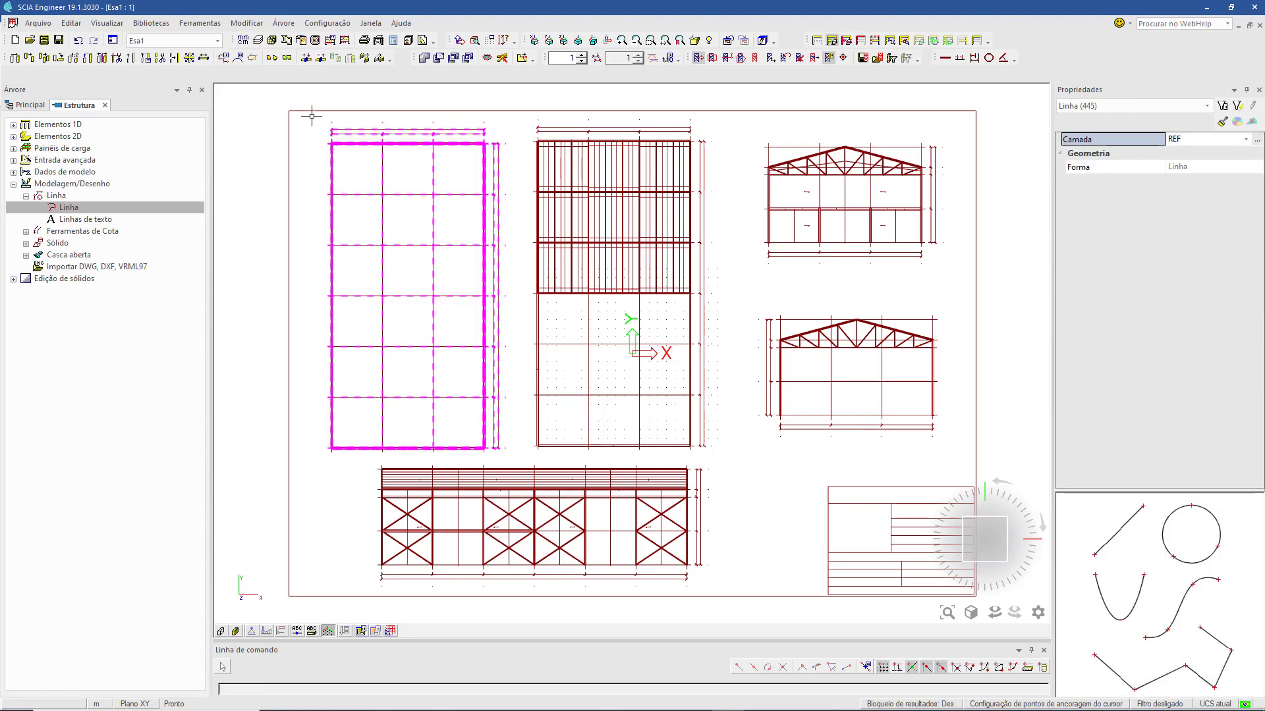
key("Return")
right_click_drag(415, 425, 390, 411, "ctrl")
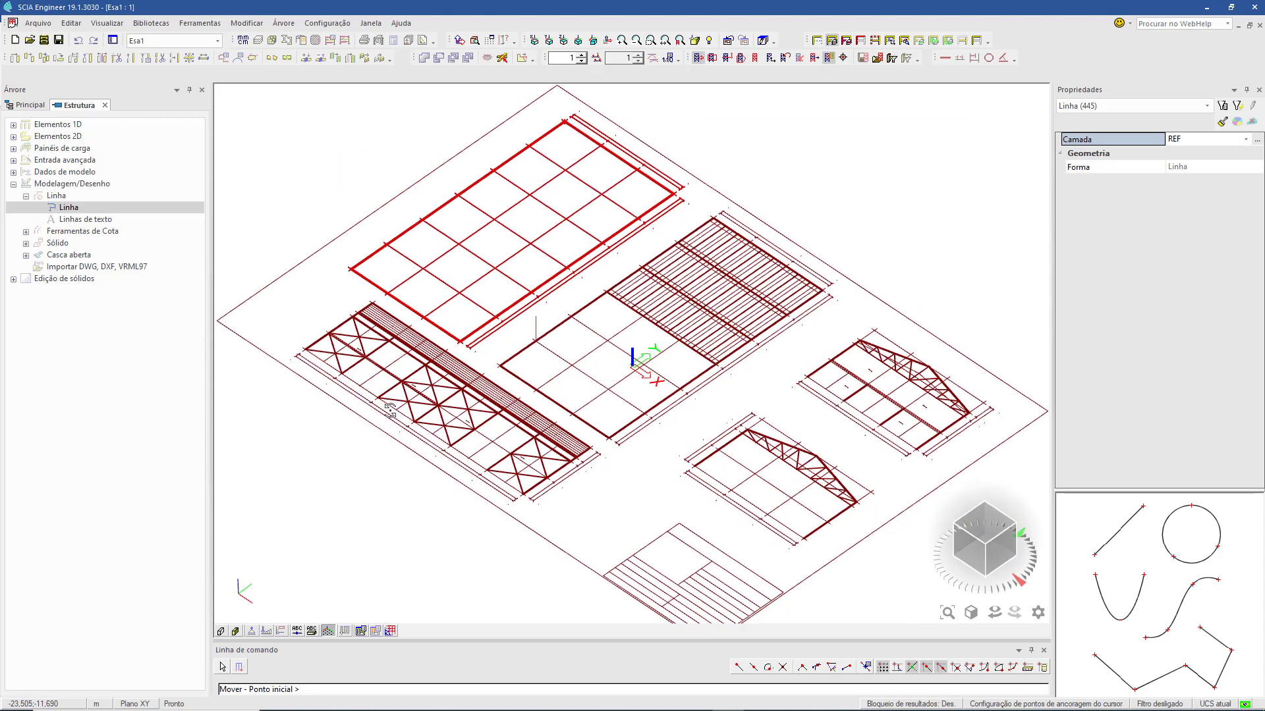
middle_click_drag(414, 304, 405, 434)
scroll(390, 392, "up", 6)
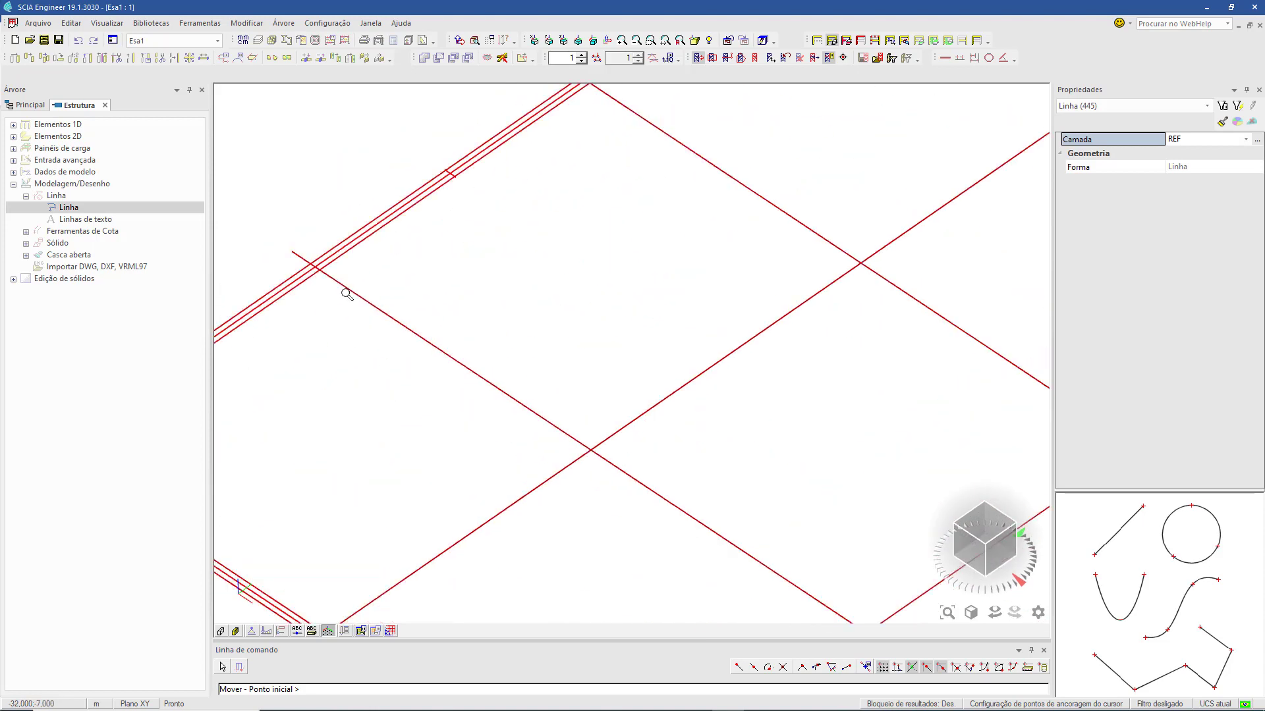
left_click(286, 277)
scroll(522, 274, "down", 8)
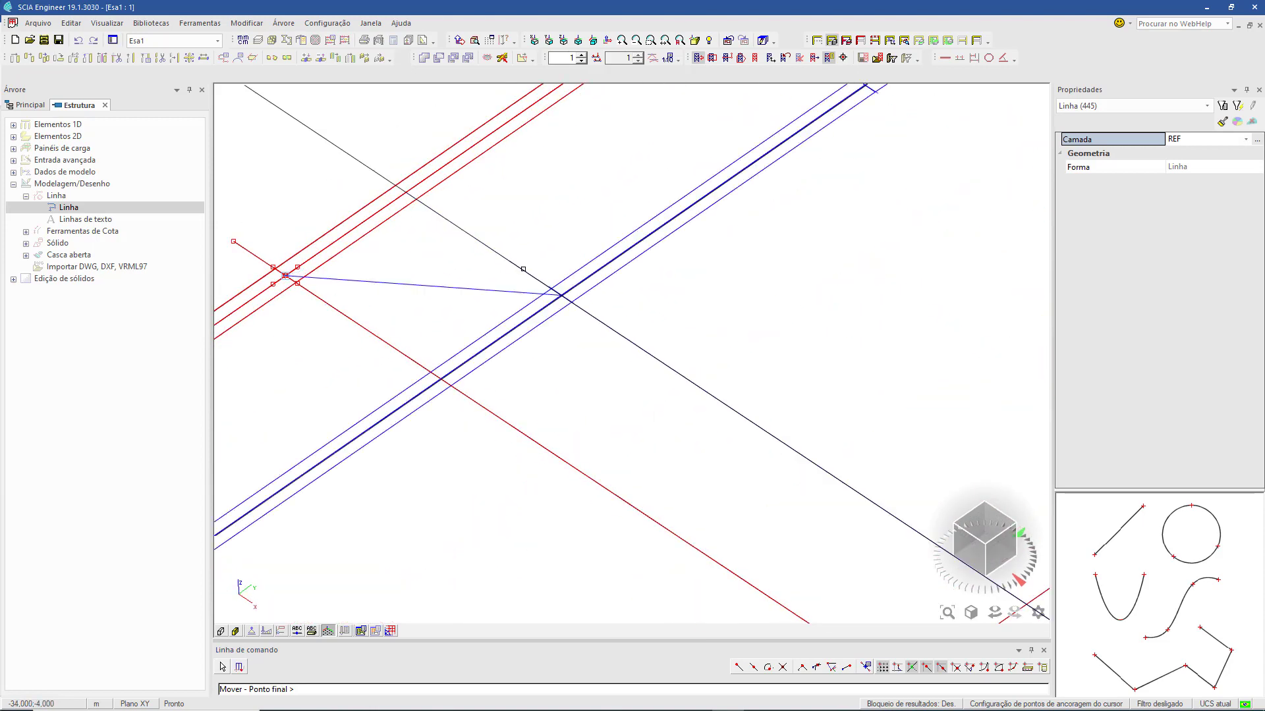
scroll(811, 425, "up", 6)
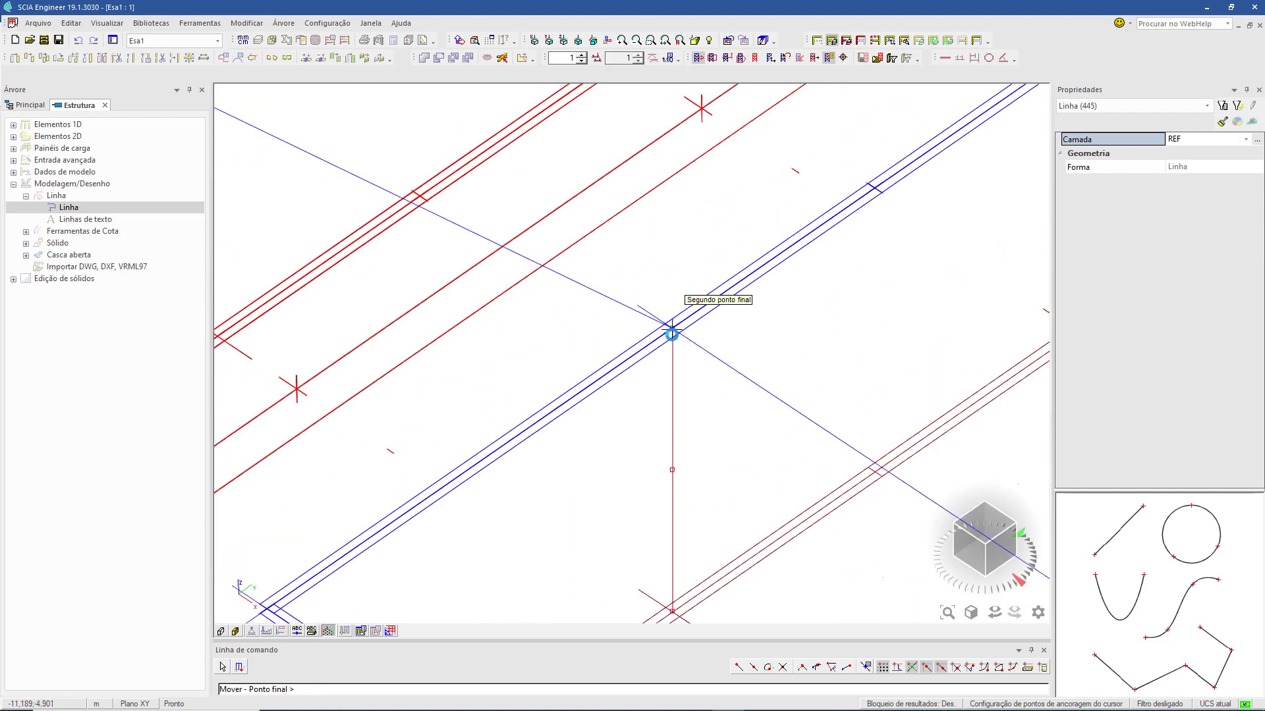
left_click(672, 335)
scroll(560, 336, "down", 5)
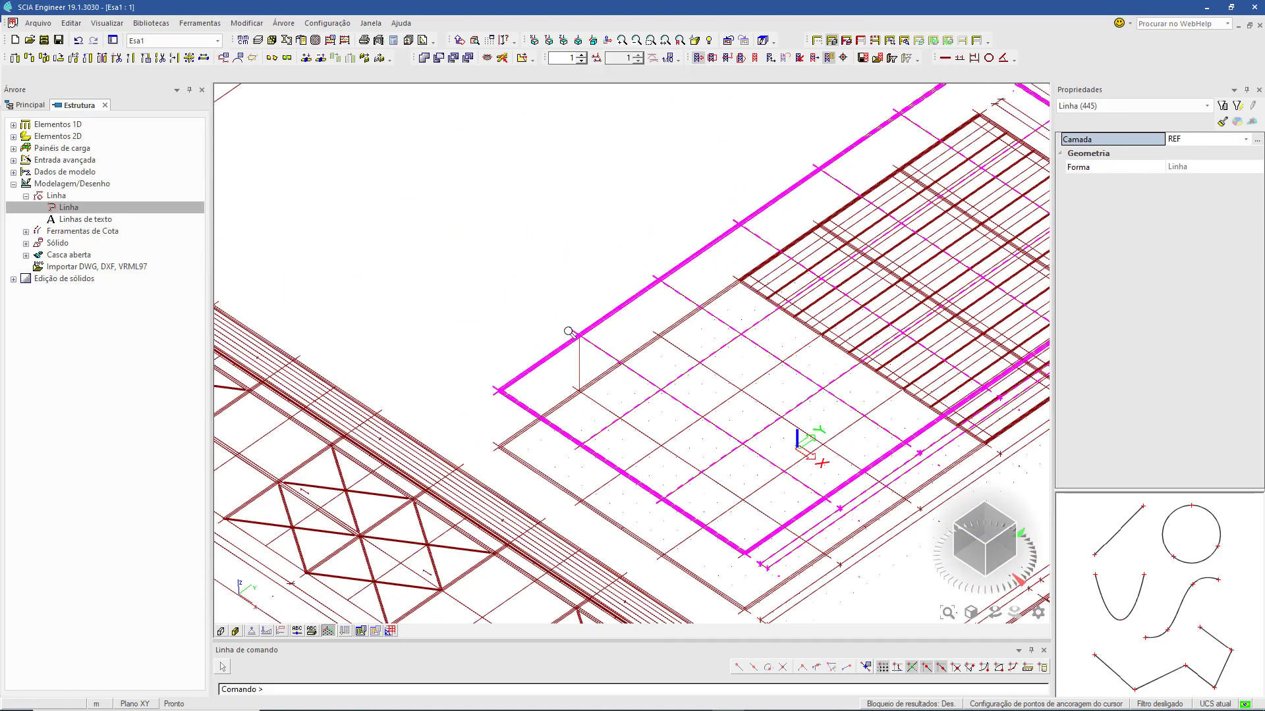
scroll(568, 331, "down", 5)
key("Escape")
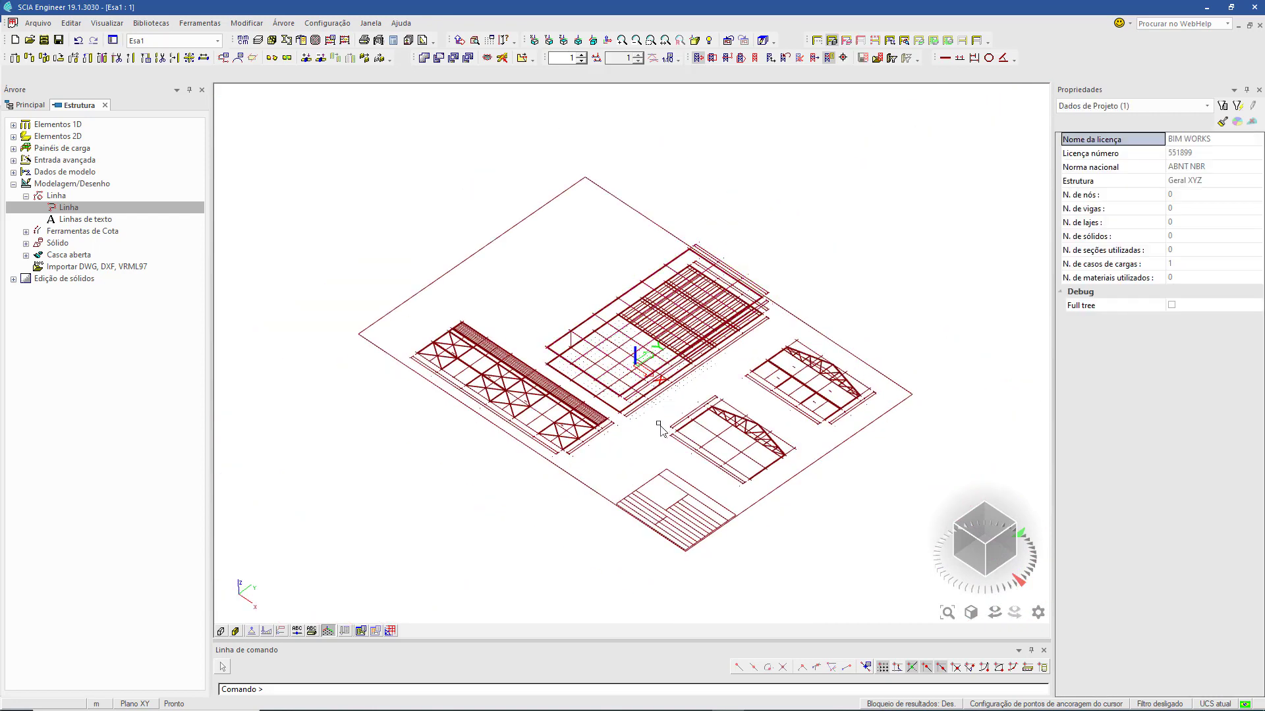
mouse_move(661, 427)
right_mouse_down("ctrl")
mouse_move(668, 379)
mouse_move(669, 436)
right_mouse_up("ctrl")
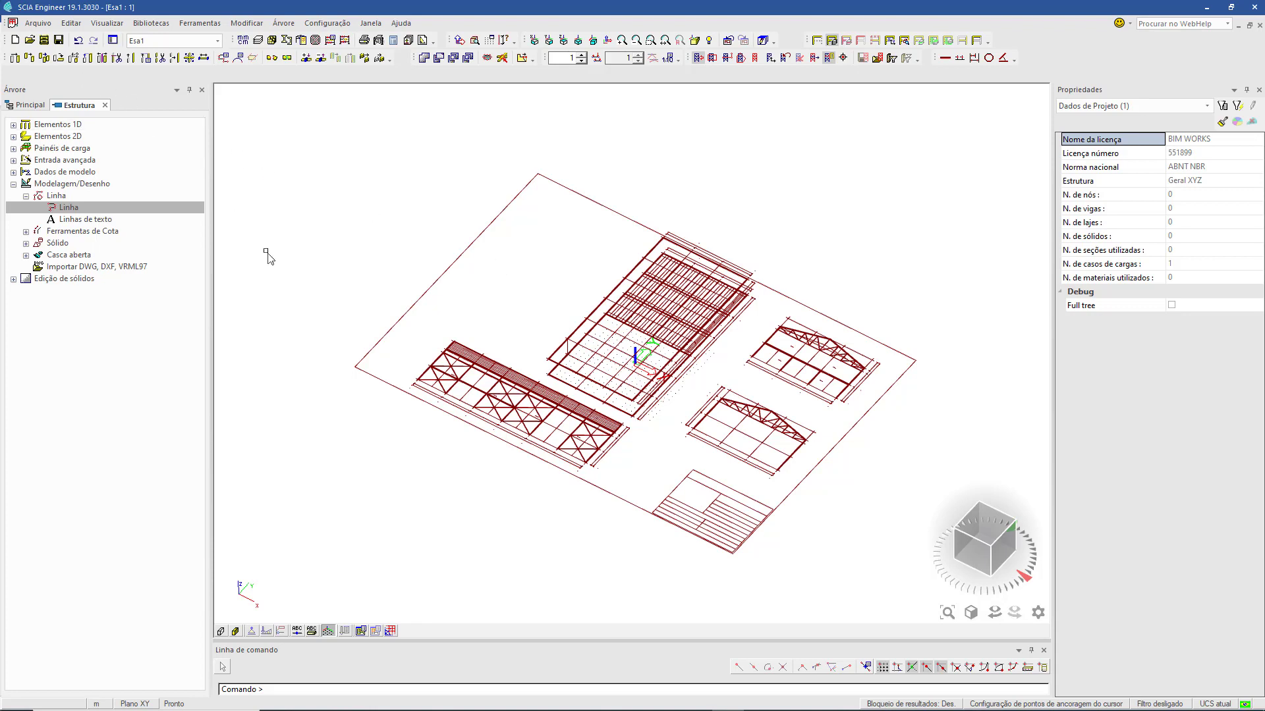
left_click(321, 687)
left_click_drag(305, 687, 260, 689)
type("m")
key("BackSpace")
Review the custom command shortcuts file from the program options, and close the file and the options unchanged
left_click(347, 25)
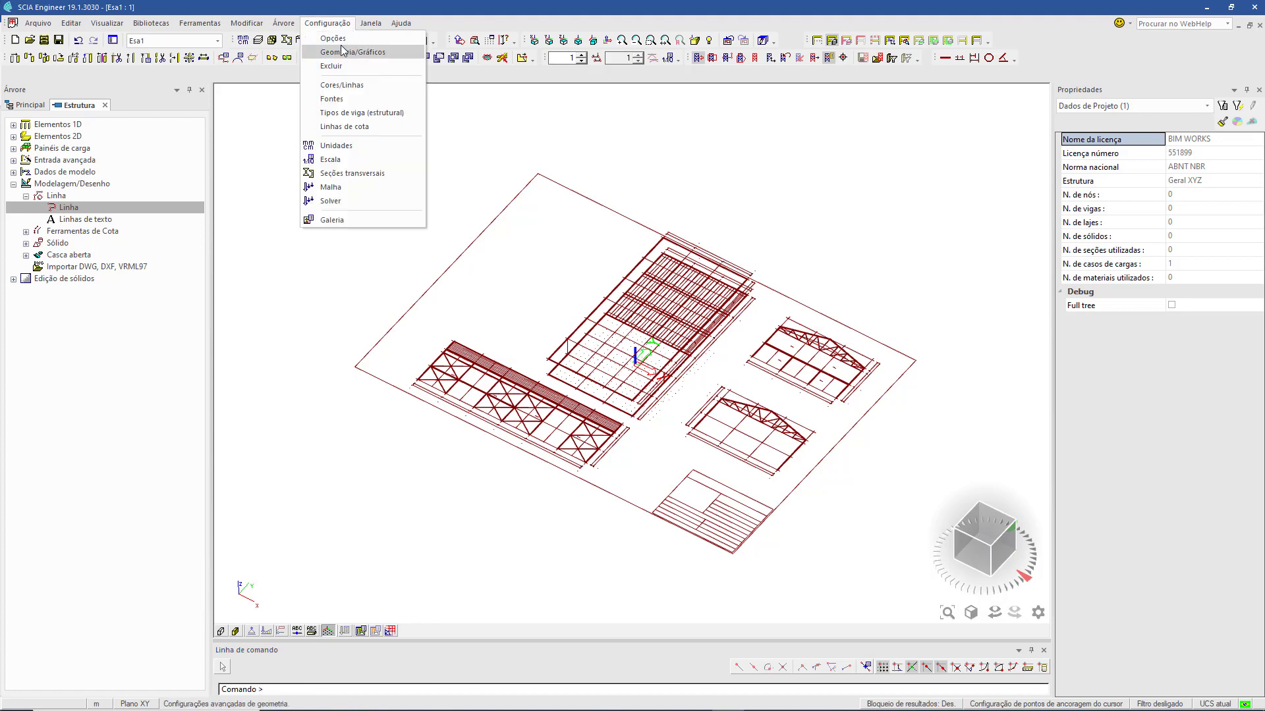
left_click(336, 38)
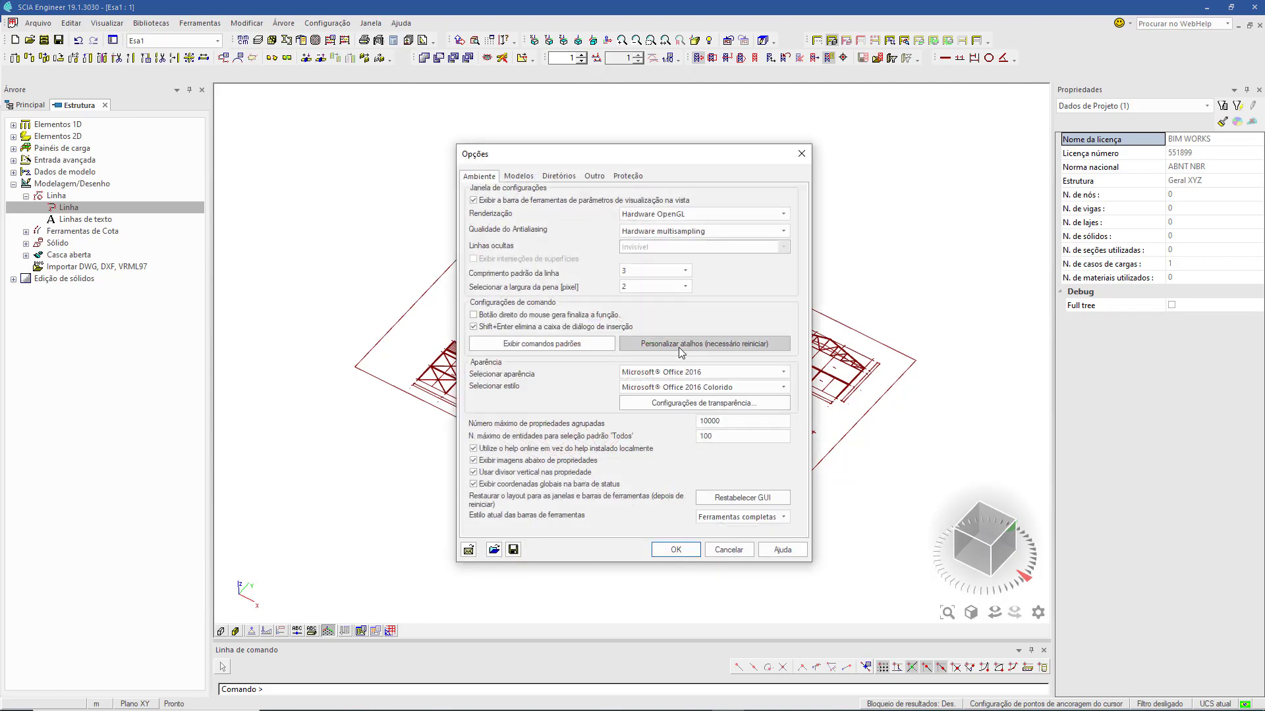
left_click(679, 349)
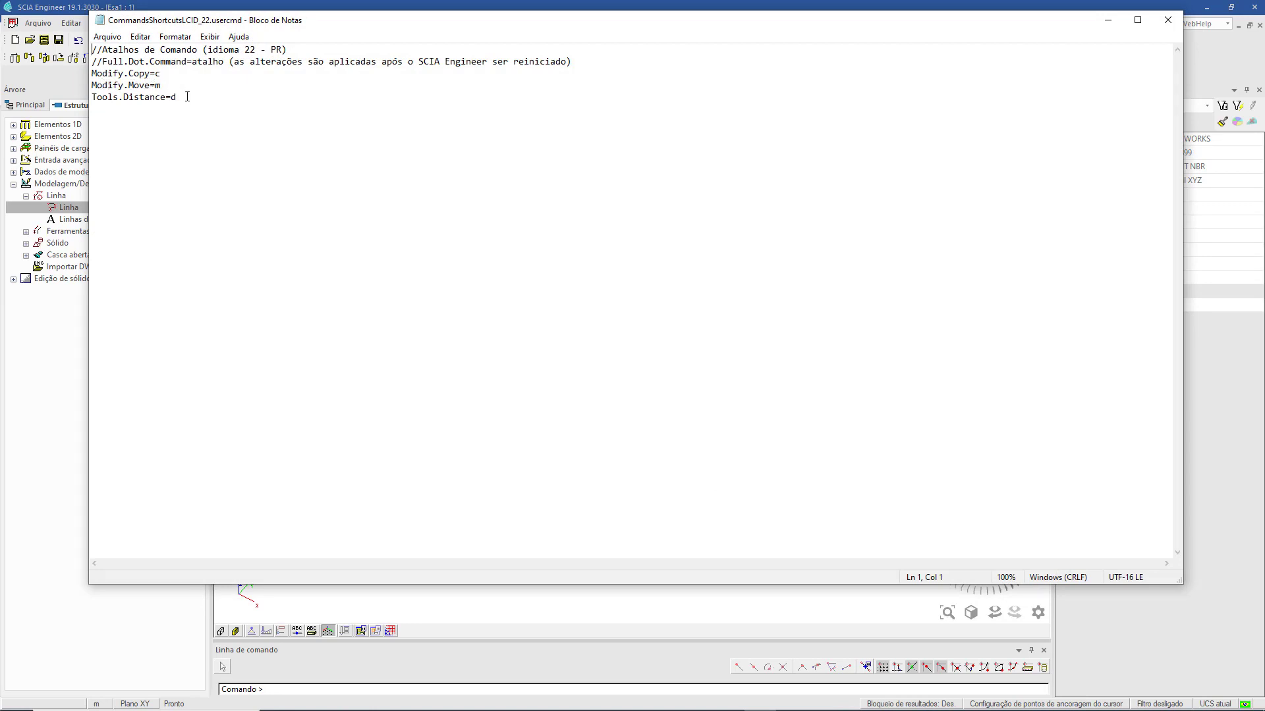
left_click(1168, 20)
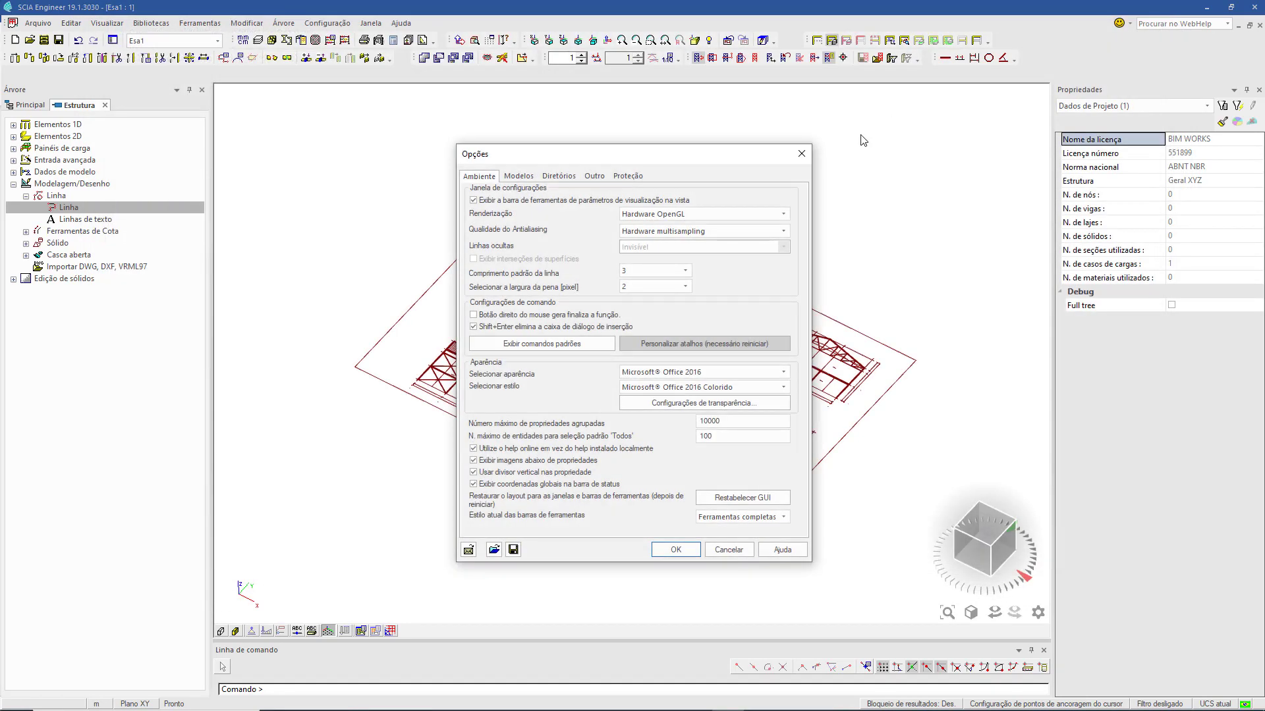
left_click(804, 151)
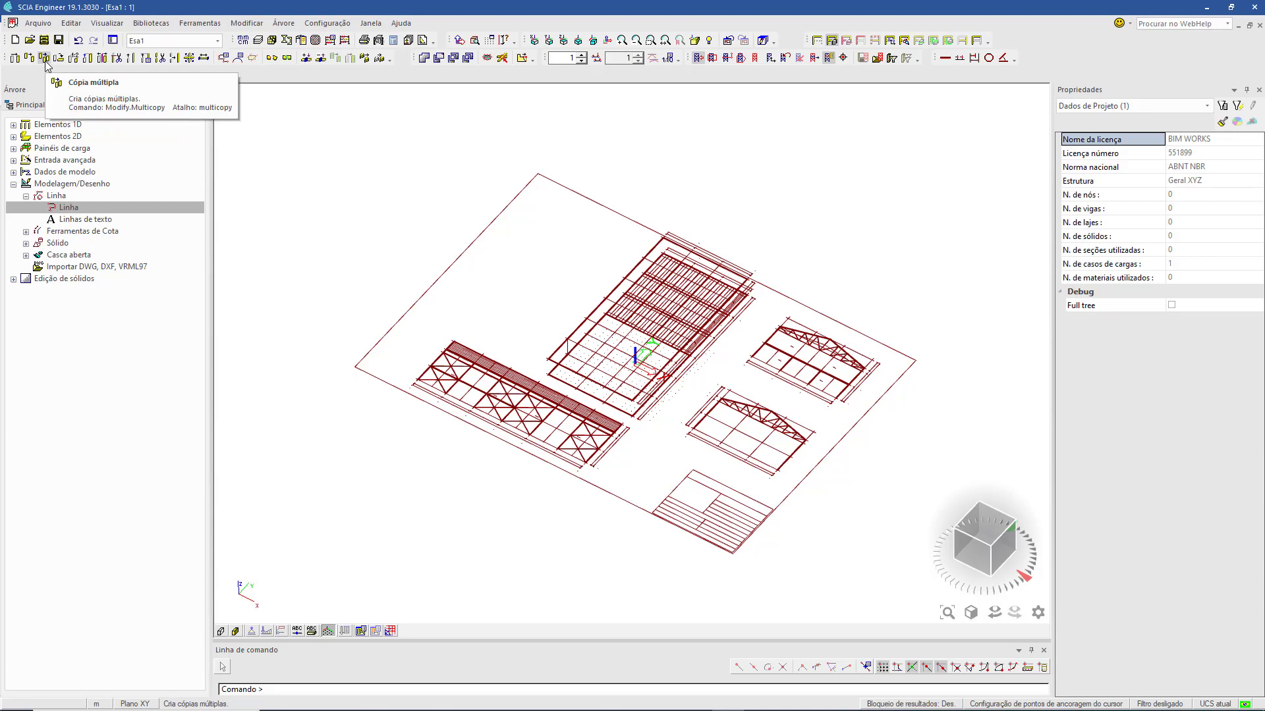
left_click(48, 66)
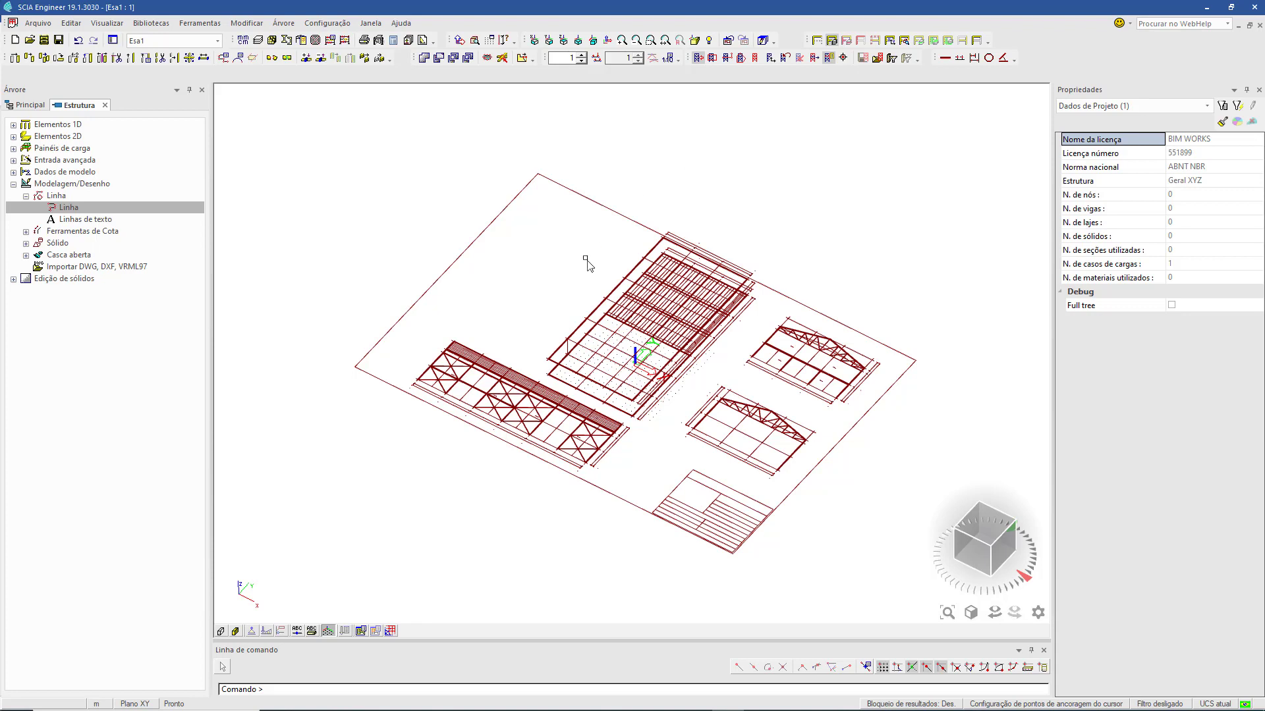
middle_click_drag(558, 282, 523, 305)
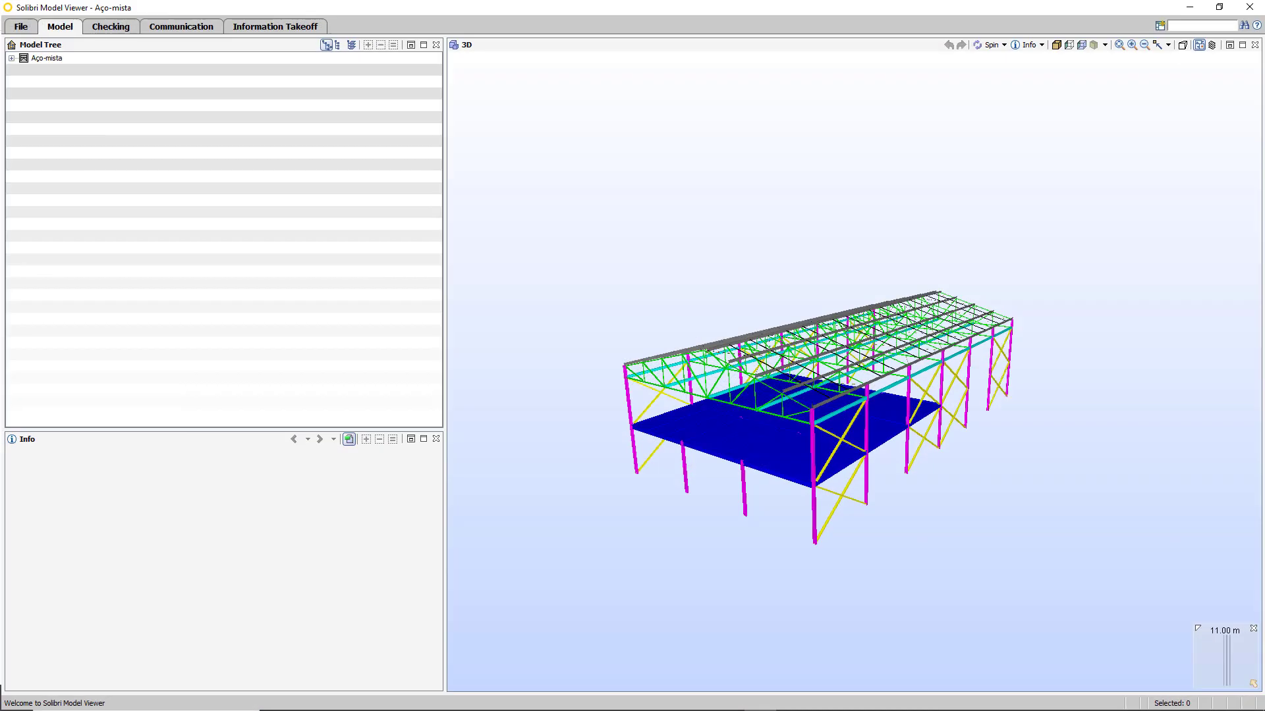
In Solibri Model Viewer, inspect the corner column's identification, location, quantities, material and profile information in the Aço-mista model
left_click(632, 416)
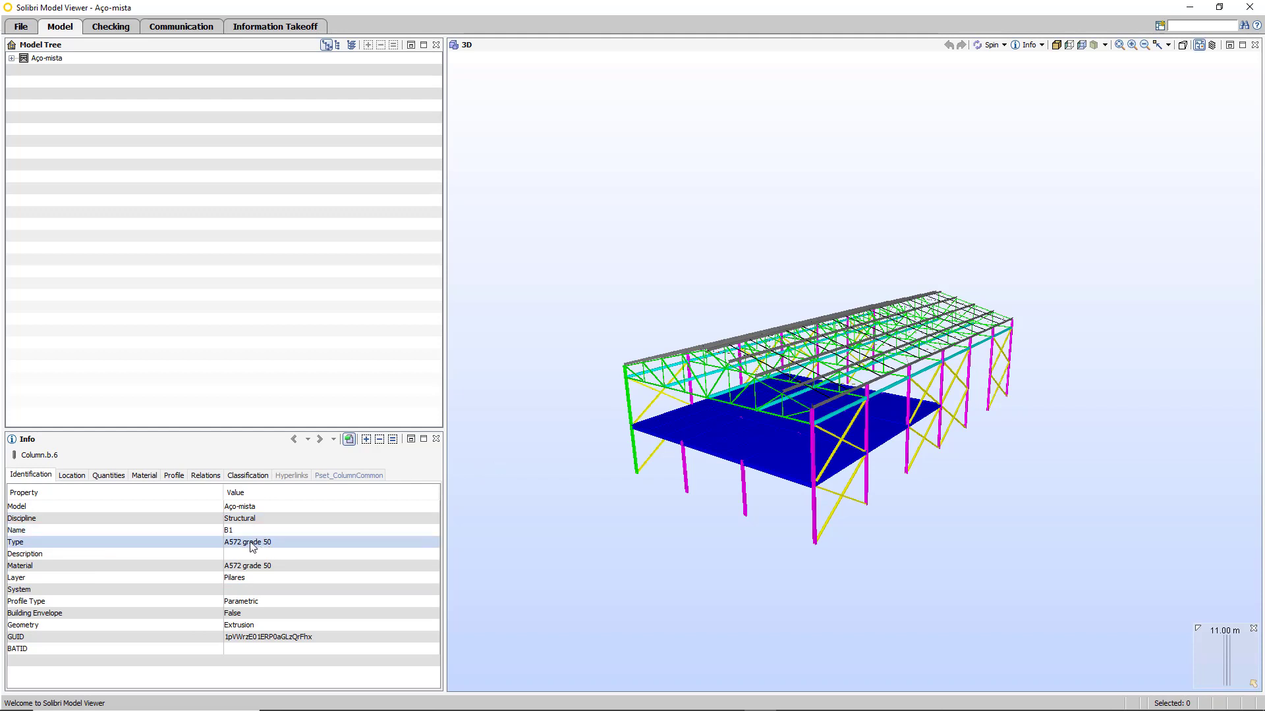
left_click(72, 475)
left_click(109, 475)
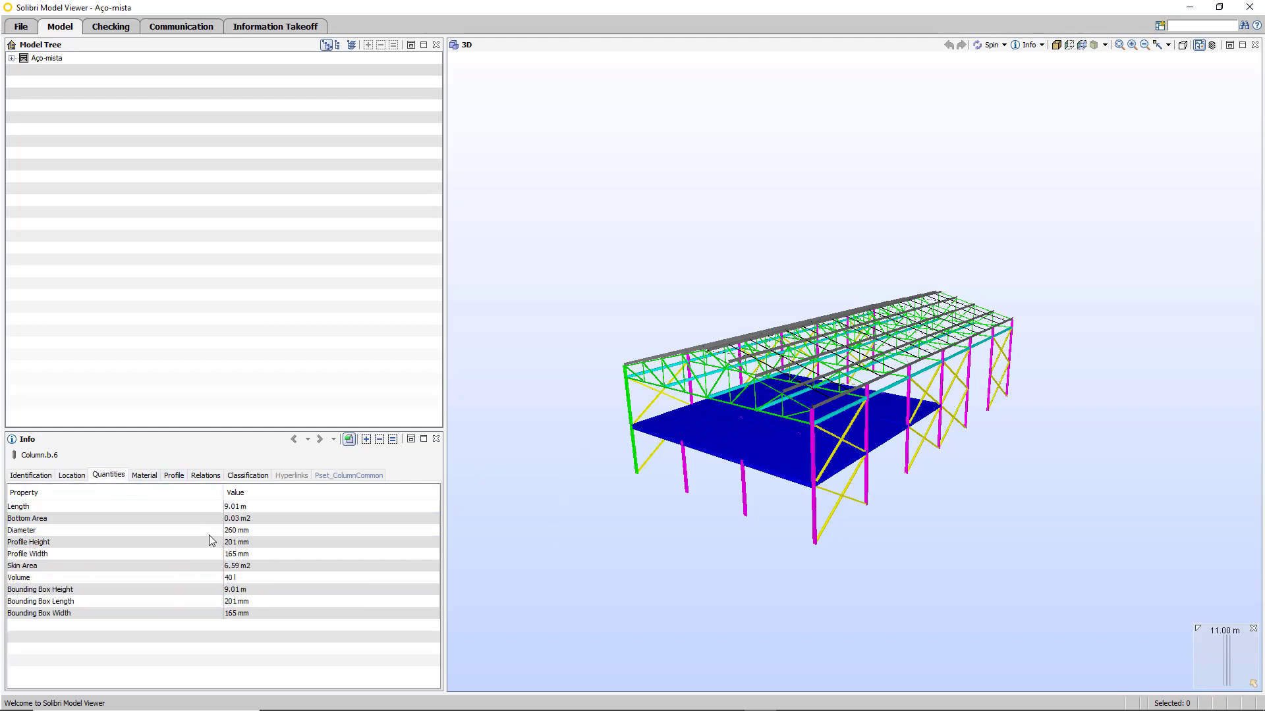
left_click(145, 475)
left_click(174, 475)
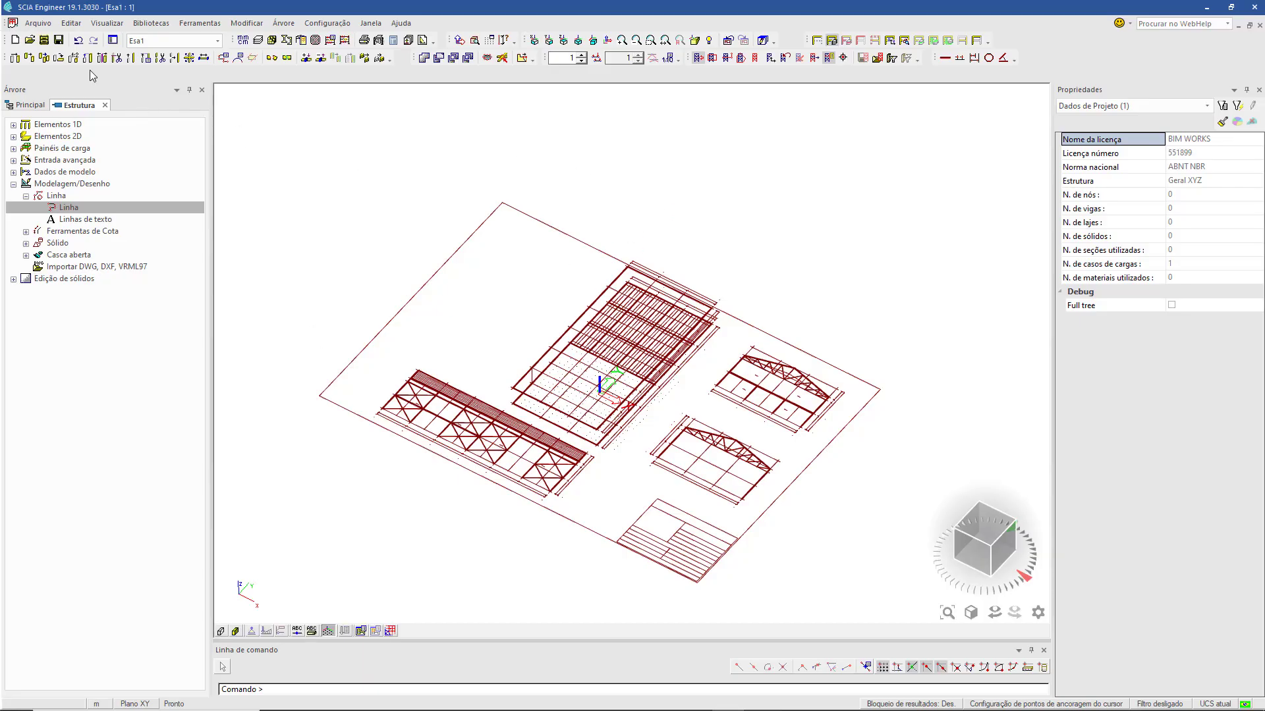
In SCIA Engineer, start an IFC import and choose the IFC file to reach its import options
left_click(25, 25)
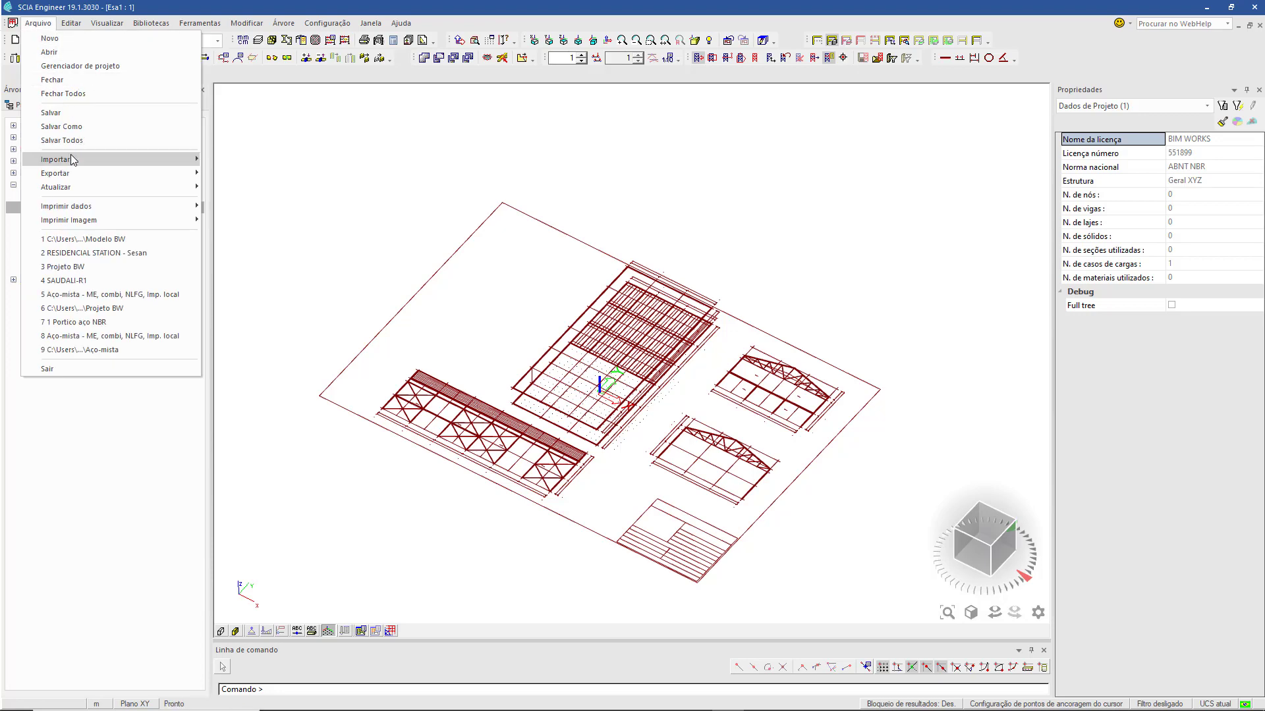
mouse_move(206, 163)
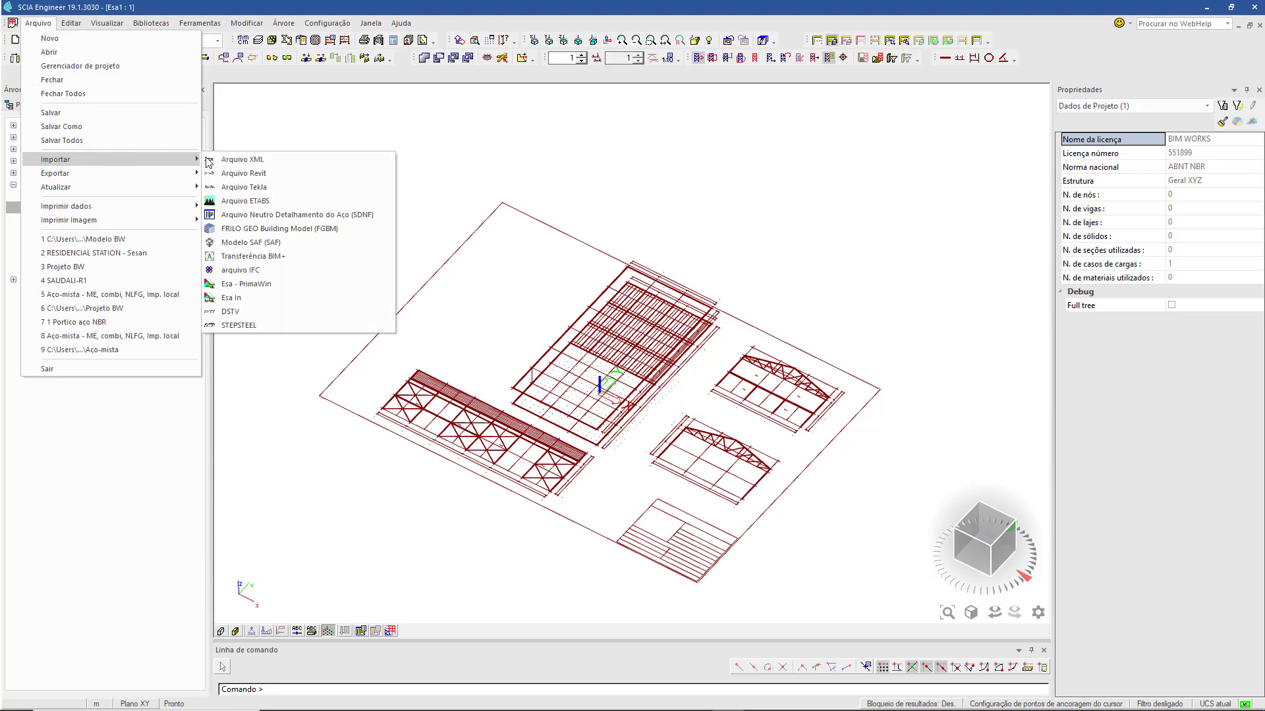
left_click(238, 270)
double_click(166, 119)
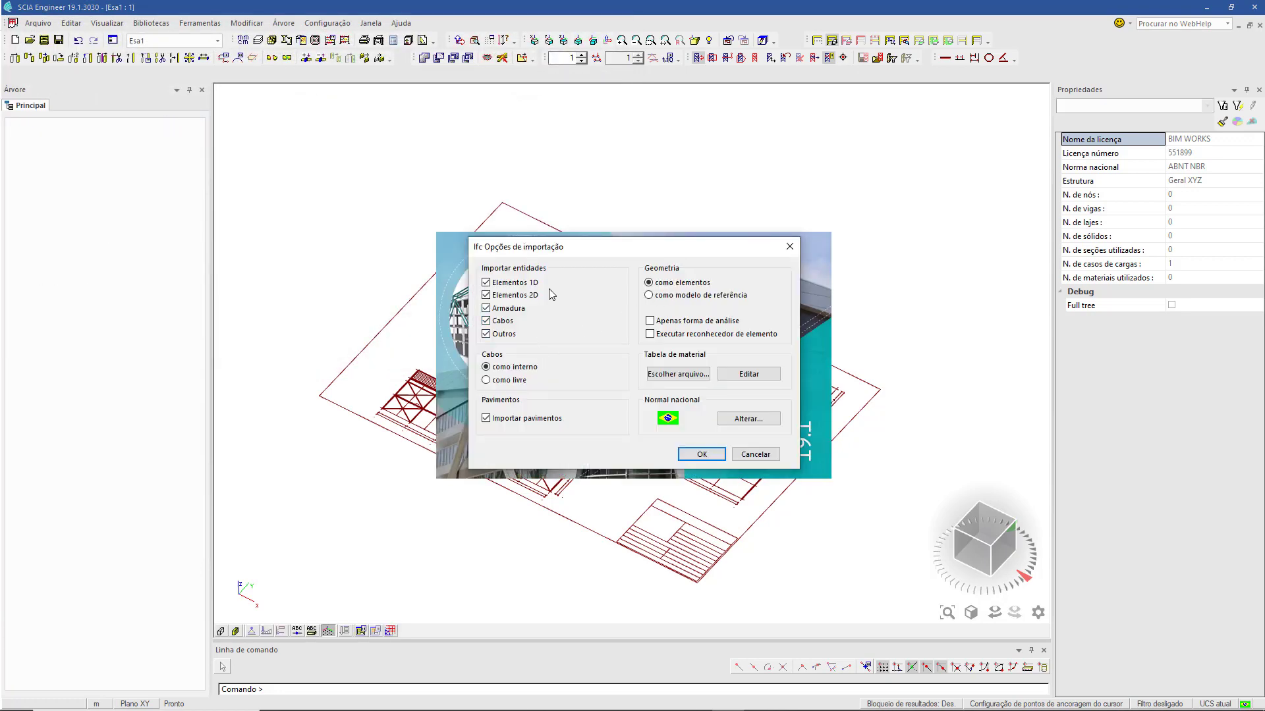
Import the IFC model with storey import turned off and close the import report
left_click(487, 419)
left_click(694, 454)
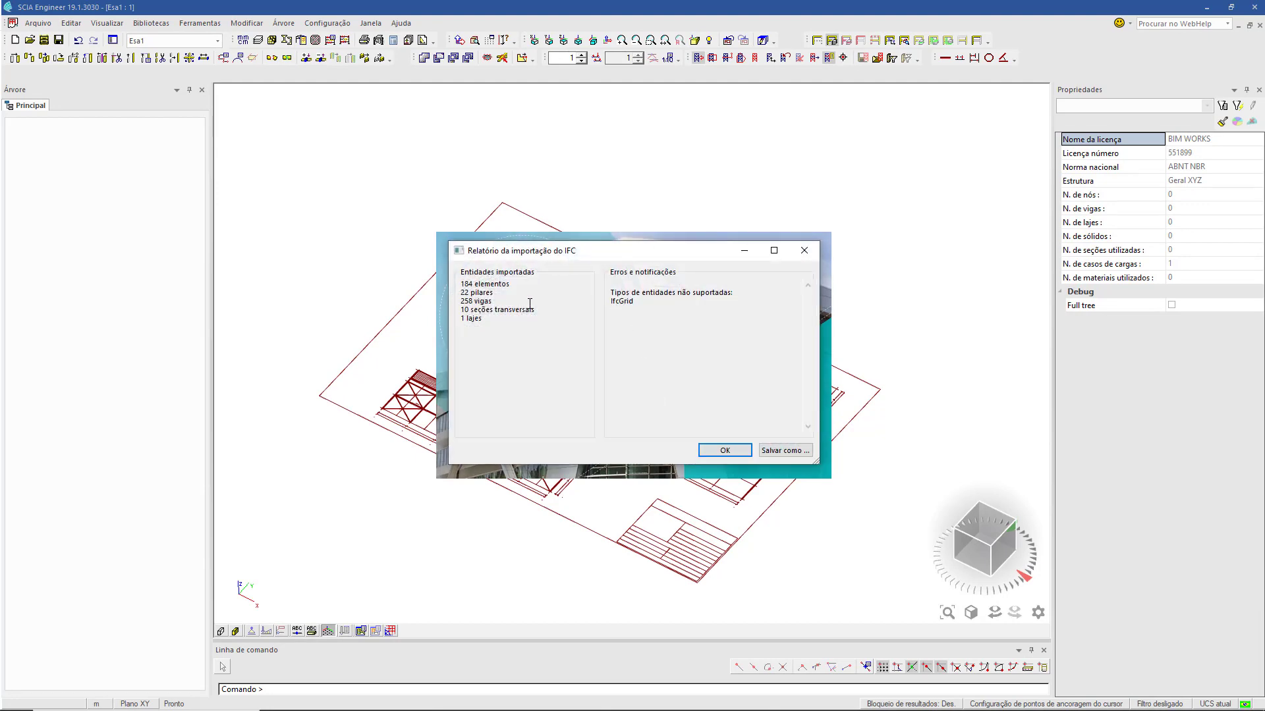
left_click(728, 450)
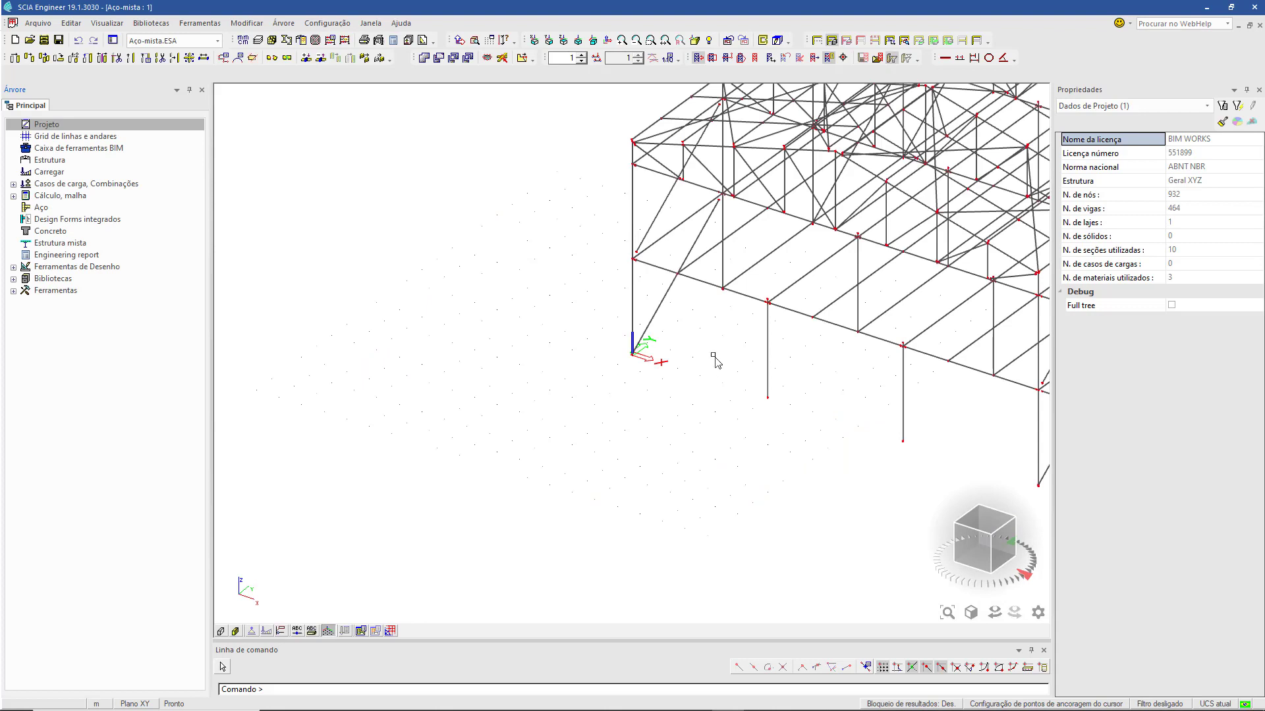
Review the imported cross-sections through the corner column's section property, and close the list unchanged
middle_click_drag(721, 333, 481, 449)
left_click(425, 412)
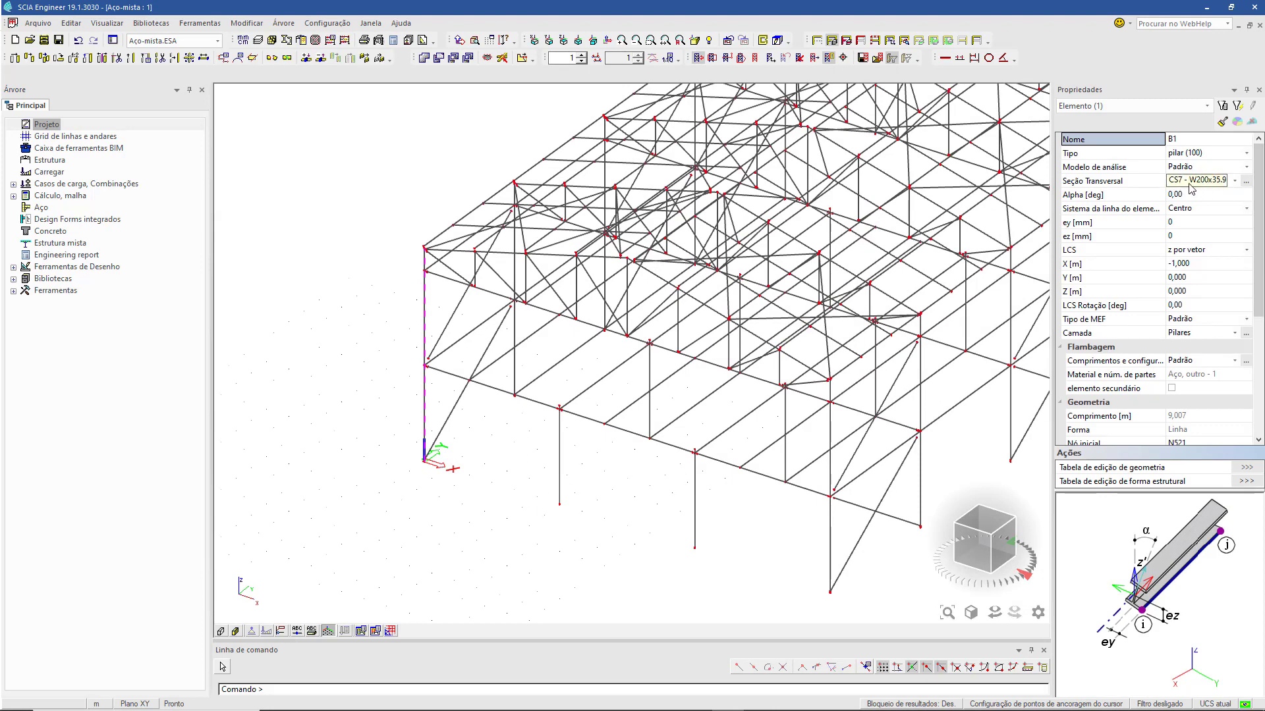
left_click(1246, 183)
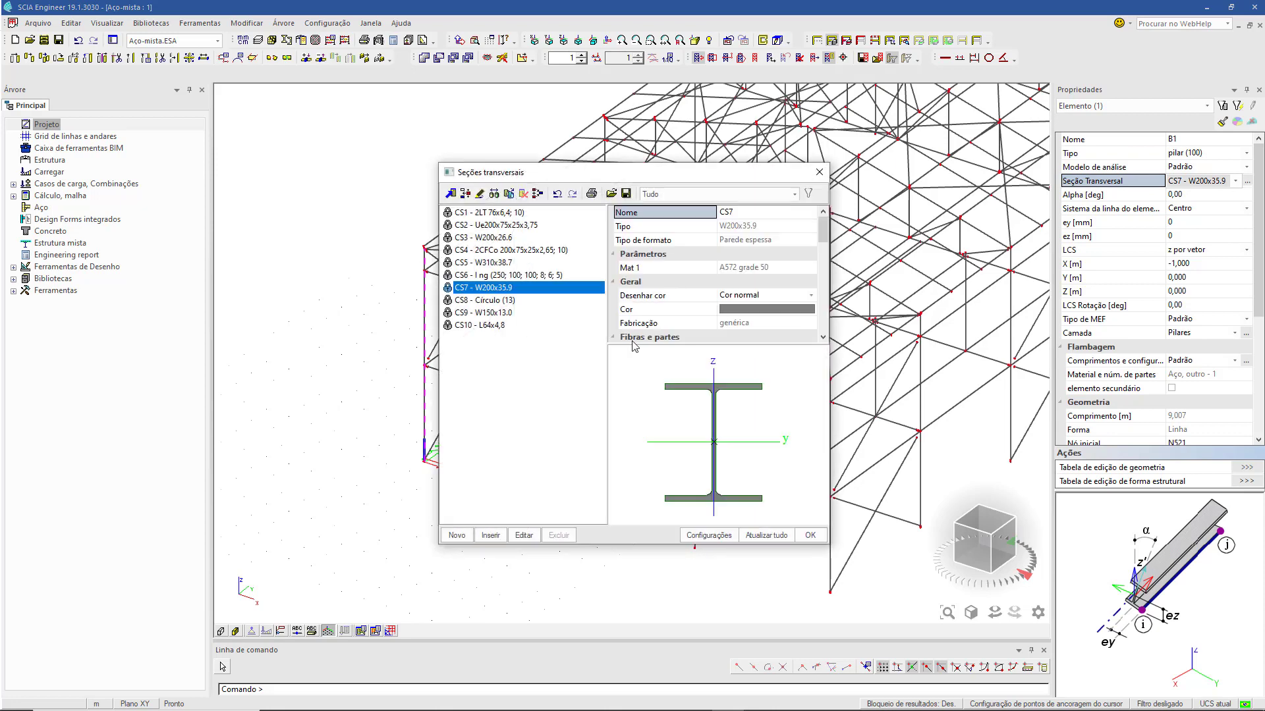
left_click(485, 211)
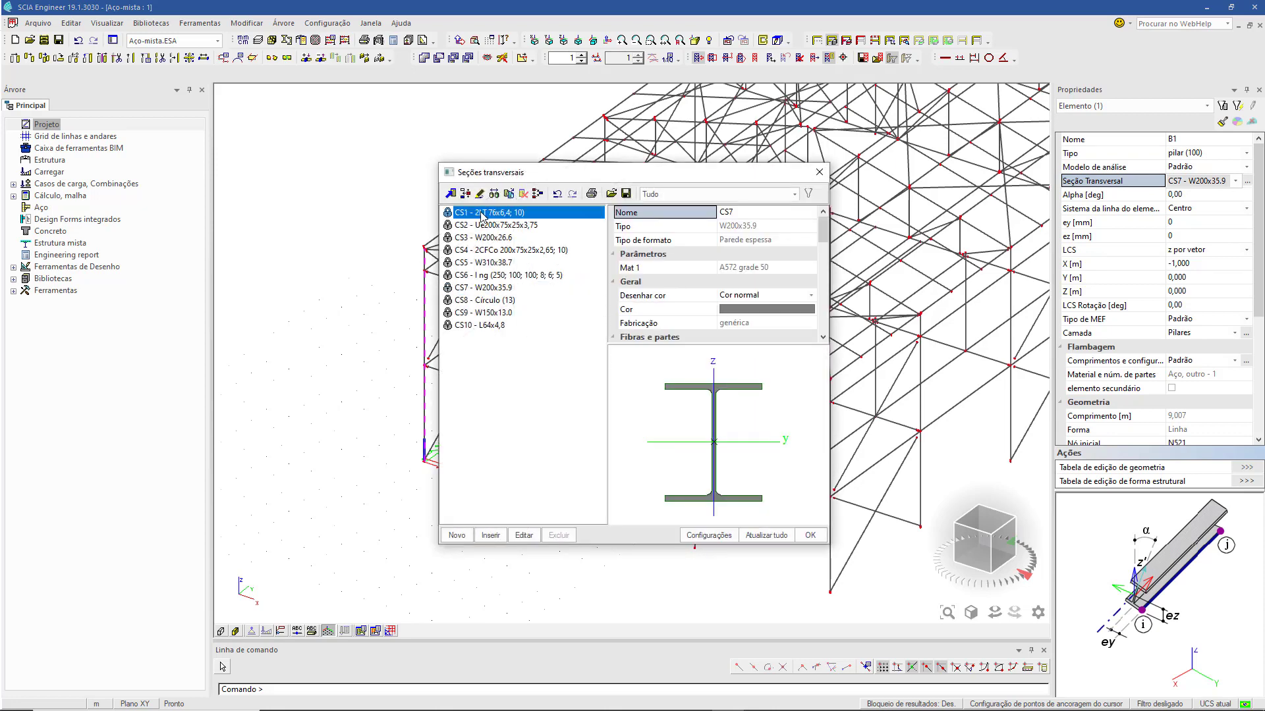
key("Down")
key("Down")
key("Down")
key("Down")
key("Down")
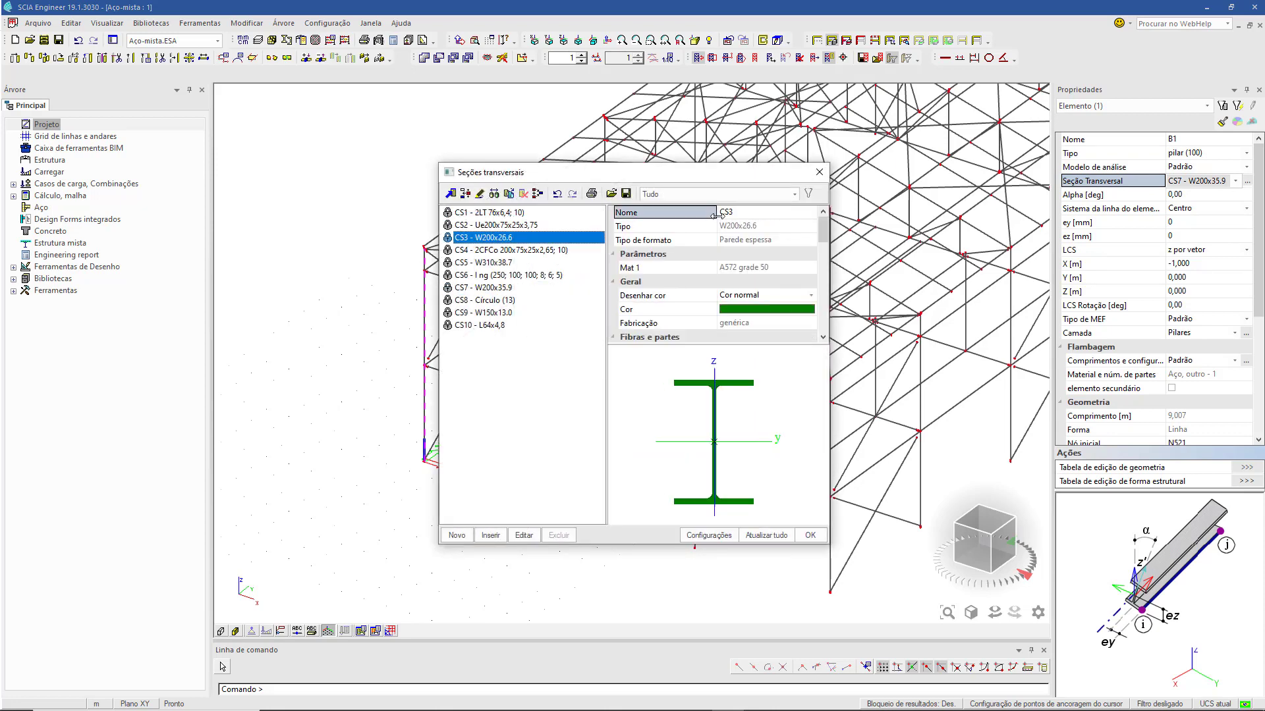
key("Down")
key("Down")
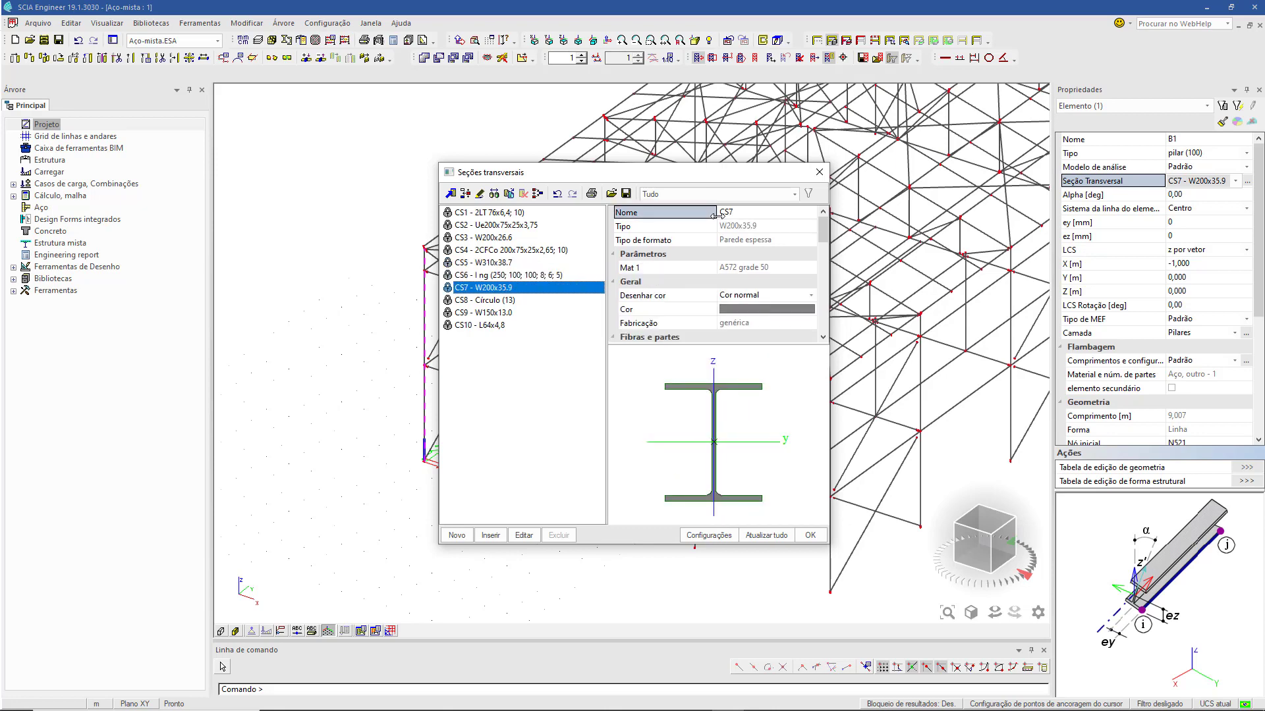
key("Down")
key("Down")
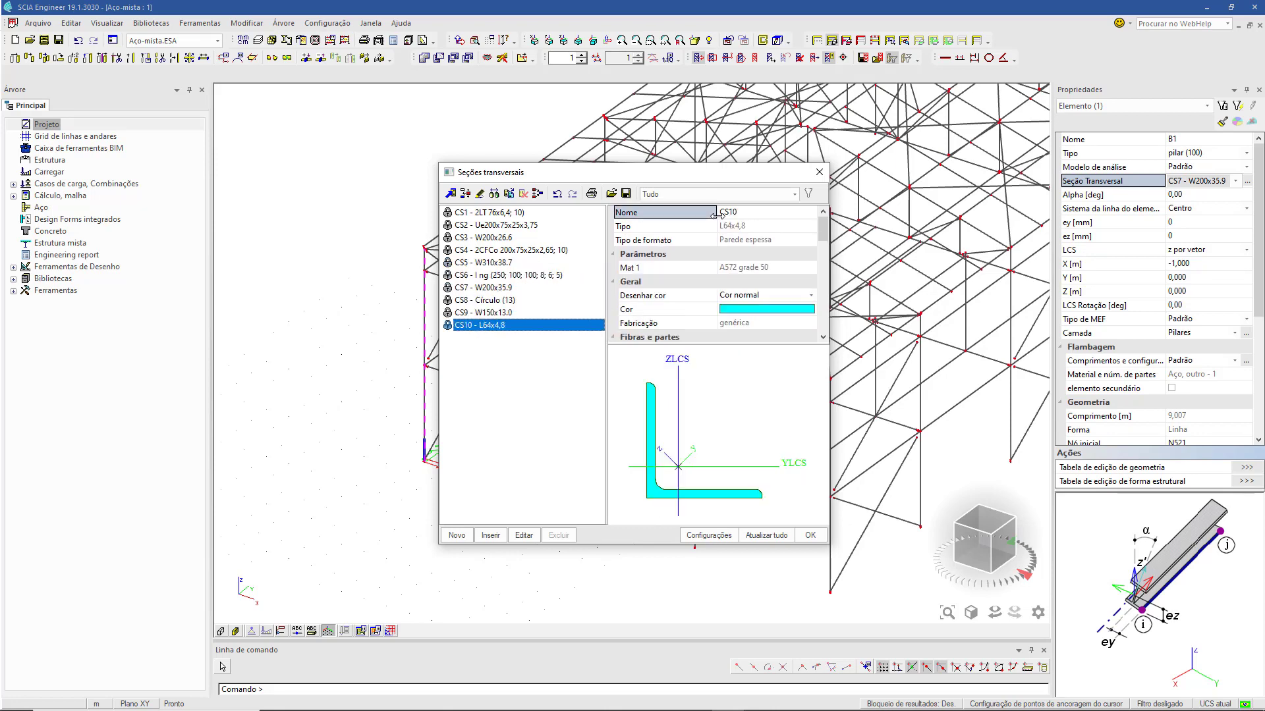
key("Up")
key("Up")
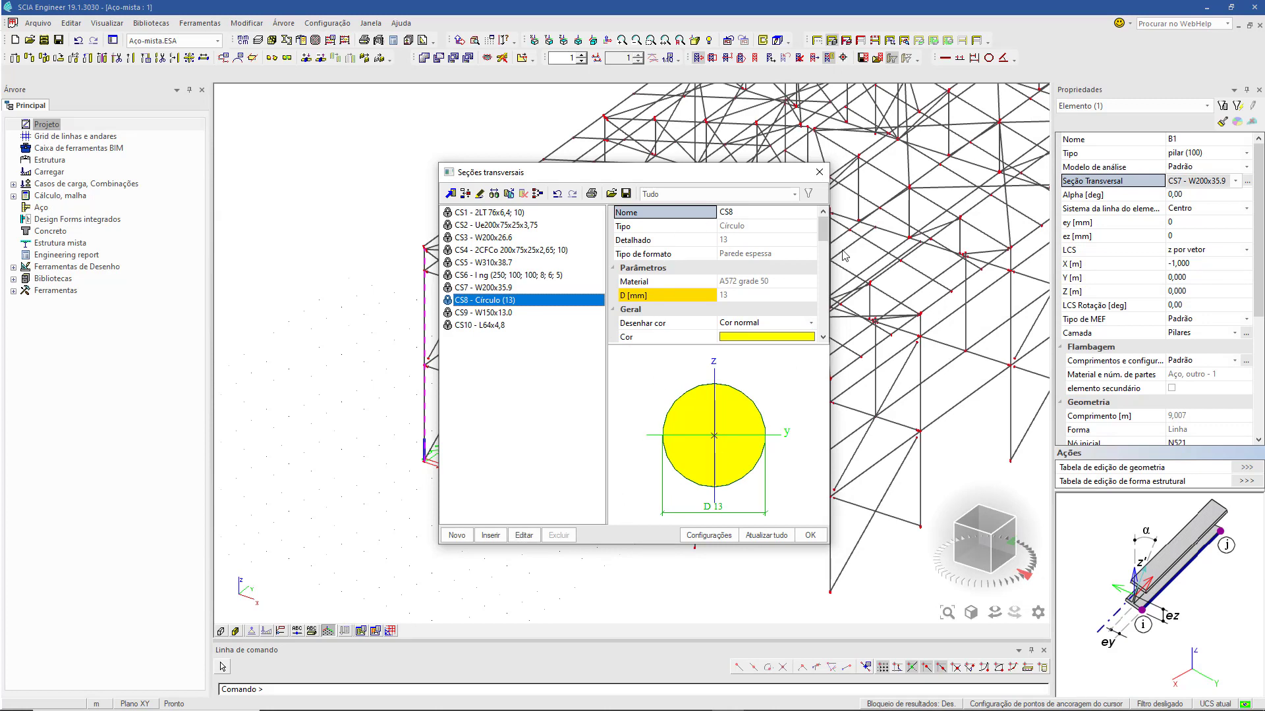
left_click(819, 173)
key("Escape")
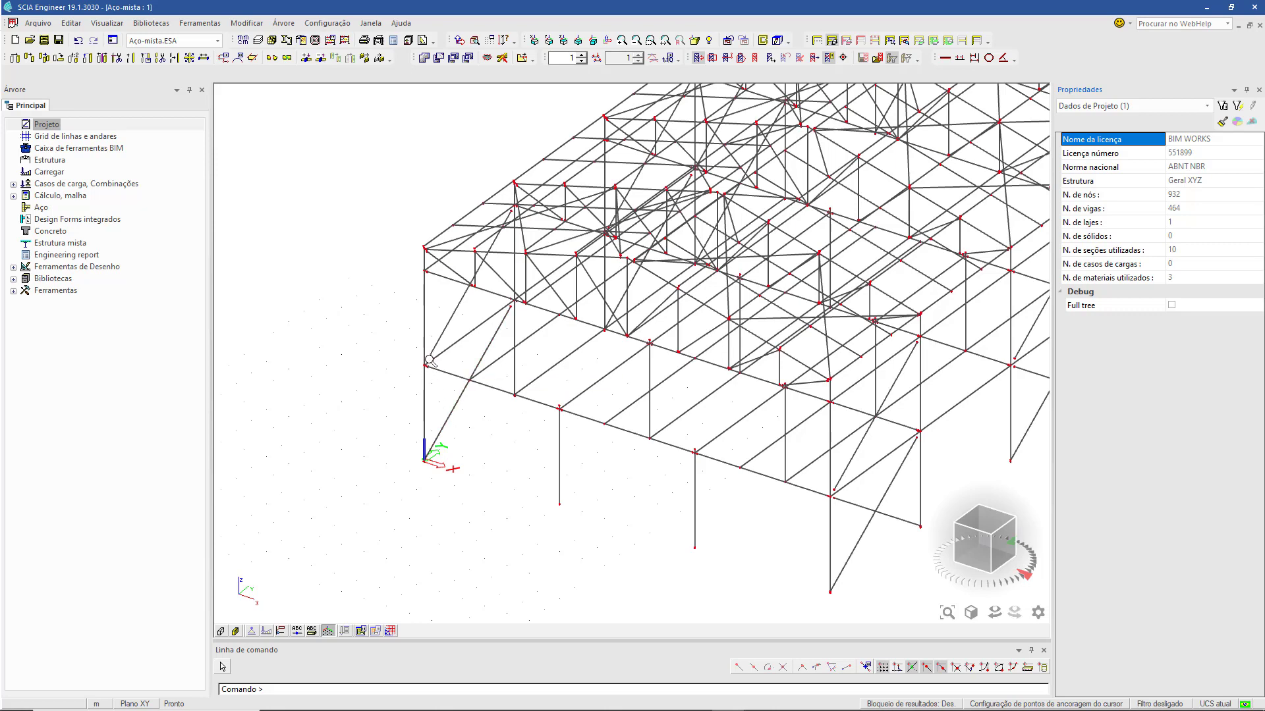
Examine how the members meet at the corner column near the truss, comparing the wireframe with the rendered geometry
scroll(429, 361, "up", 6)
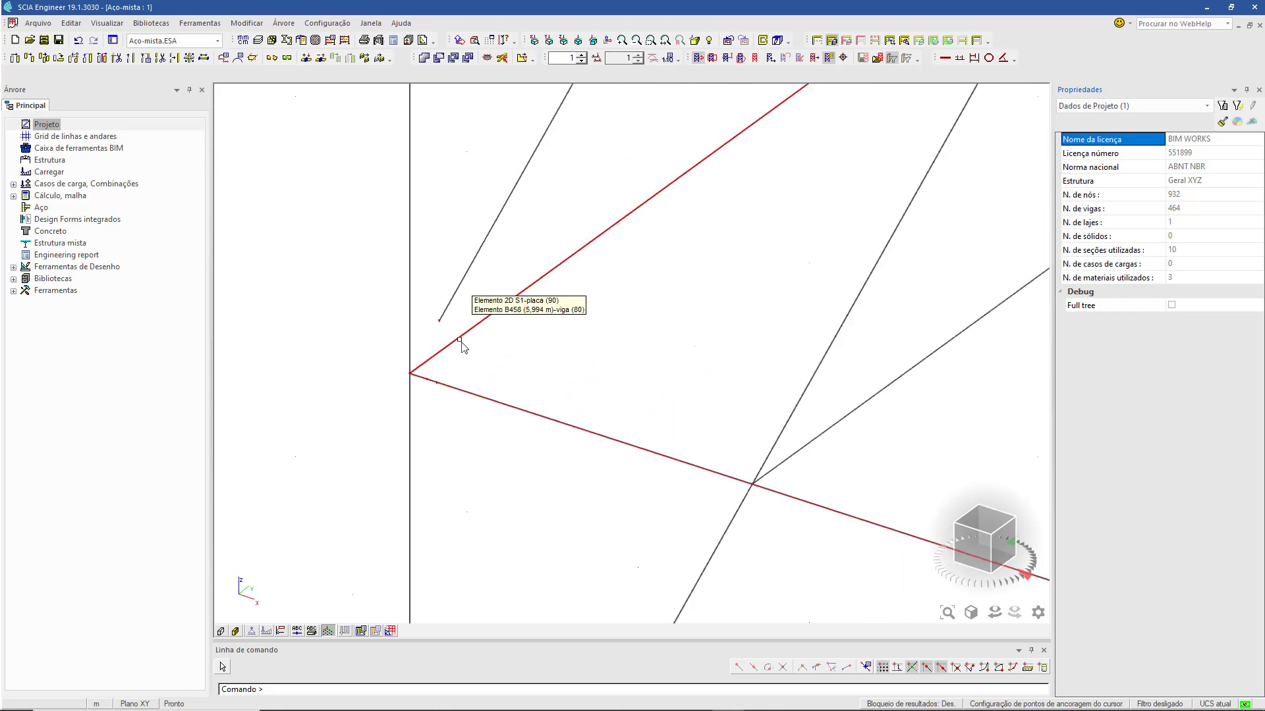
scroll(465, 330, "down", 6)
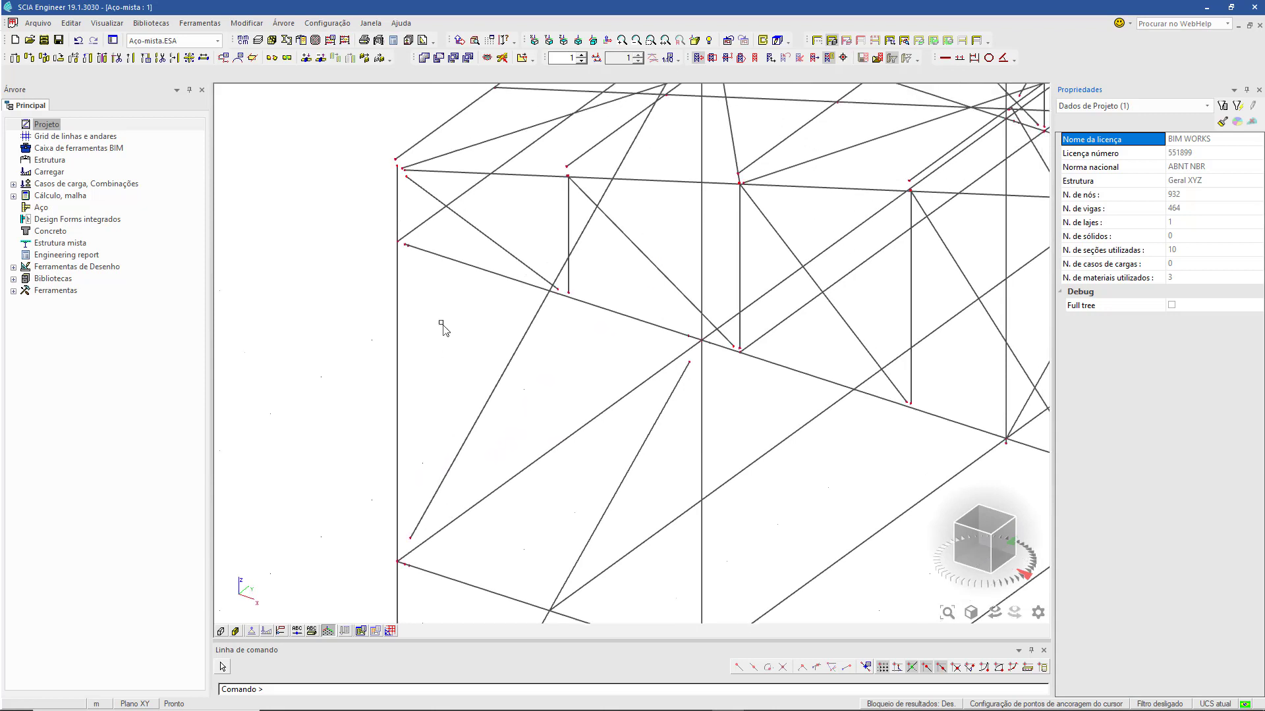
scroll(411, 249, "up", 5)
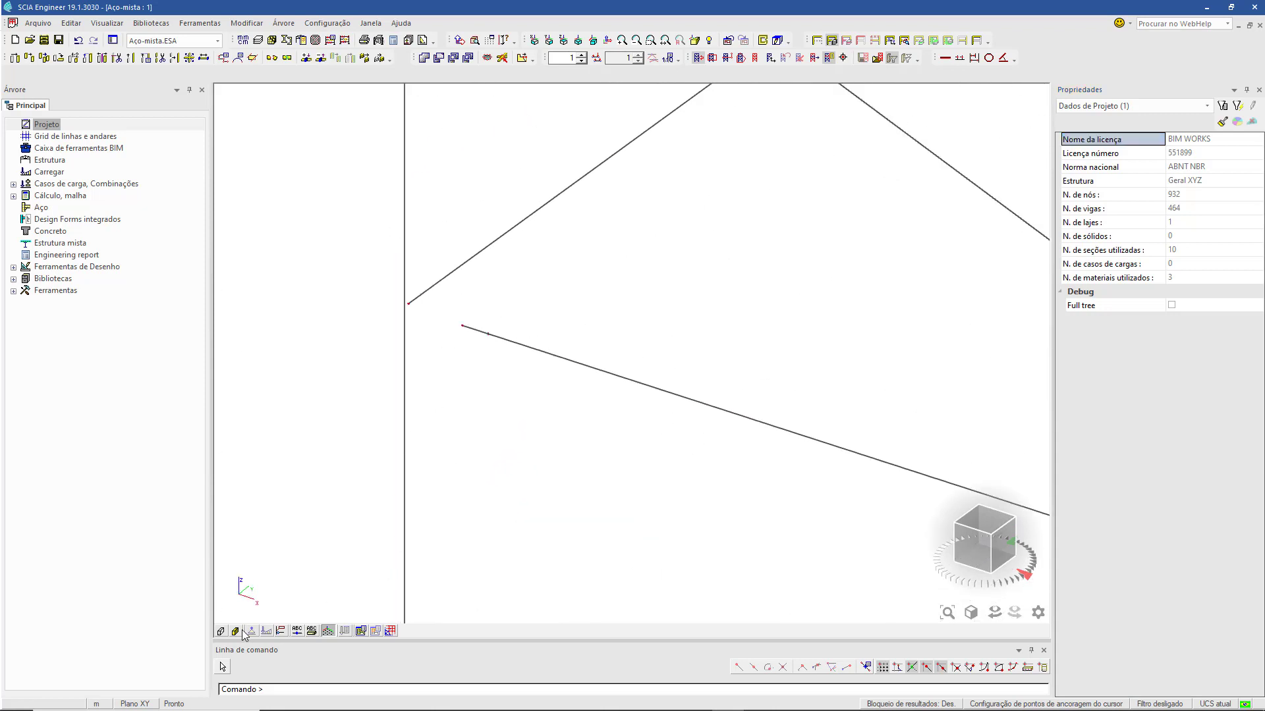
left_click(220, 631)
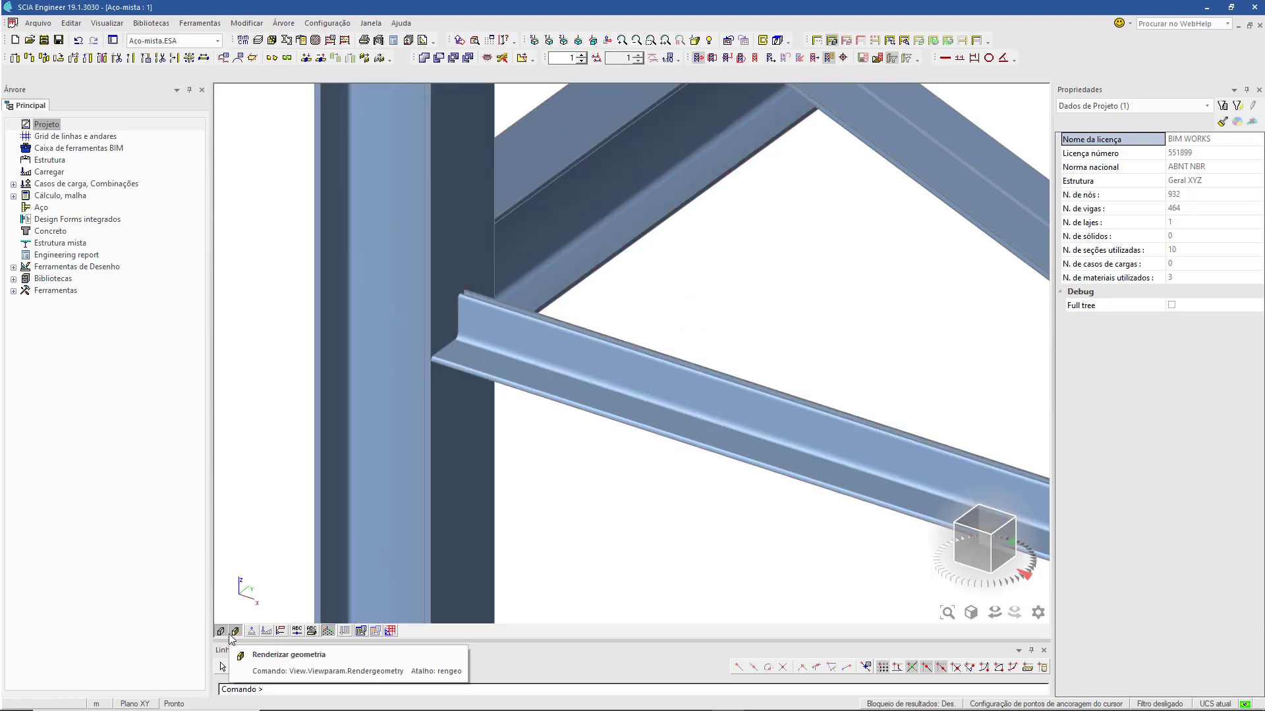
scroll(512, 374, "down", 5)
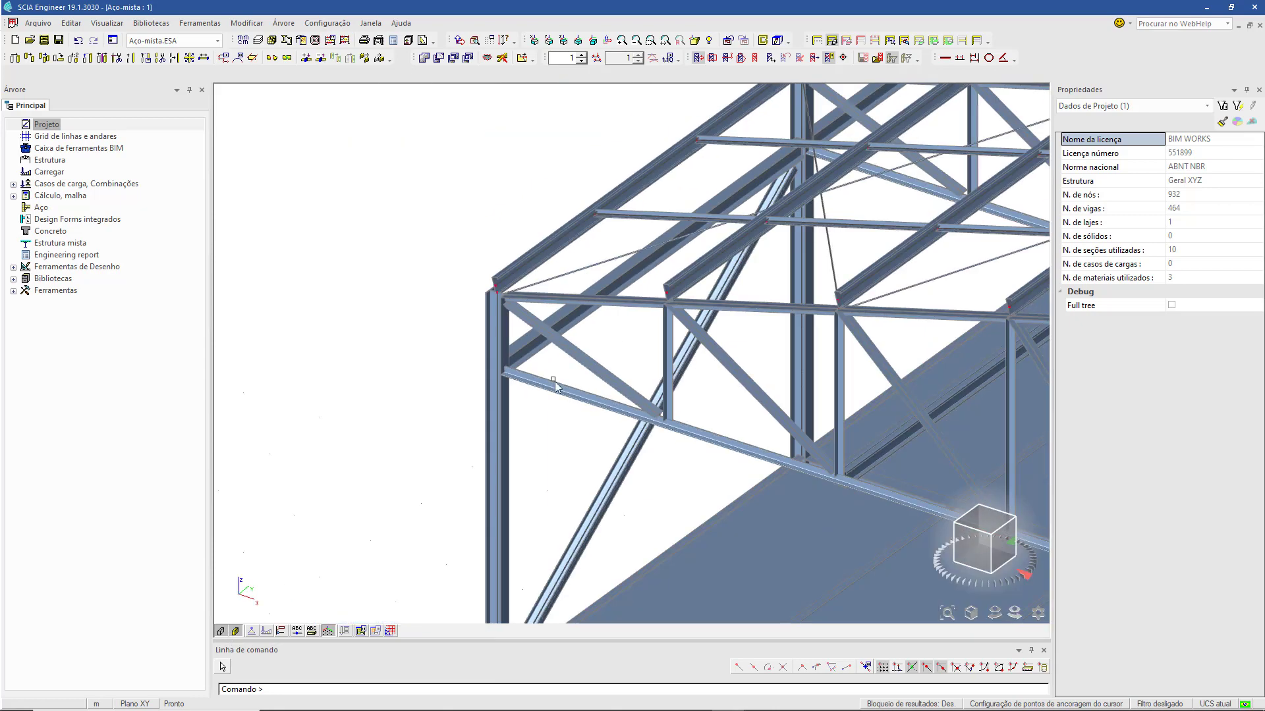
scroll(519, 403, "up", 5)
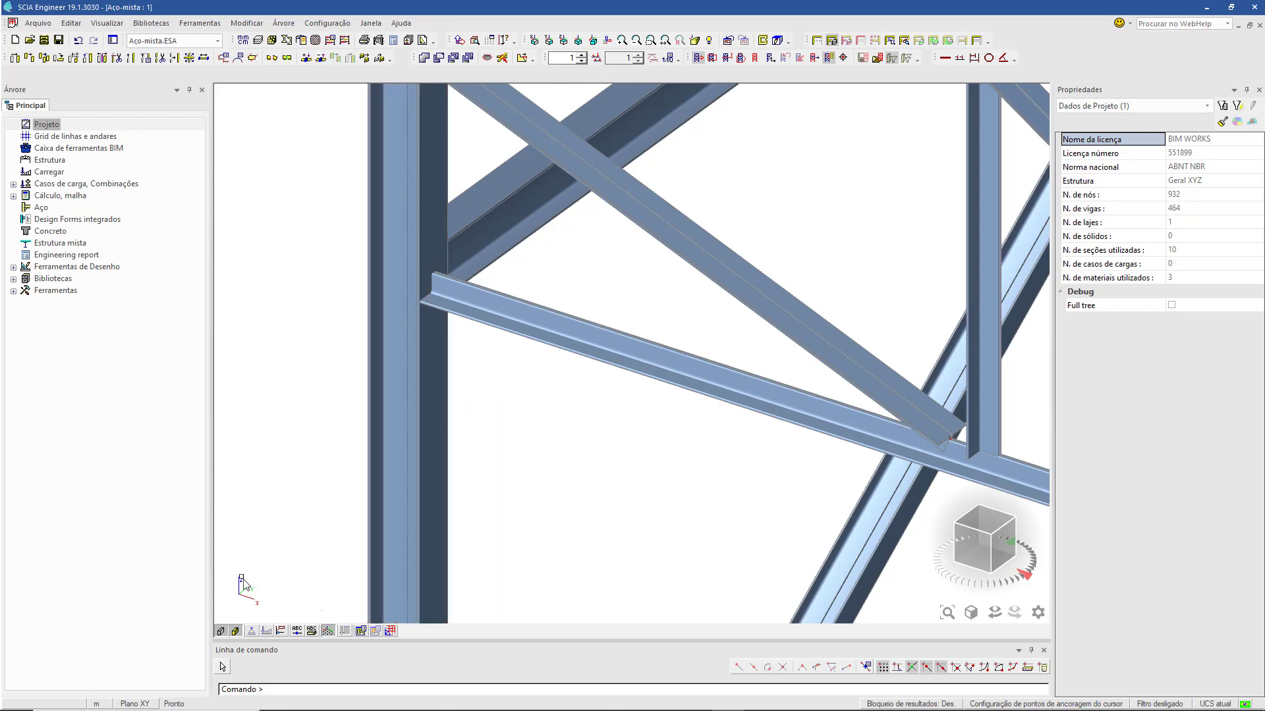
left_click(222, 631)
left_click(222, 631)
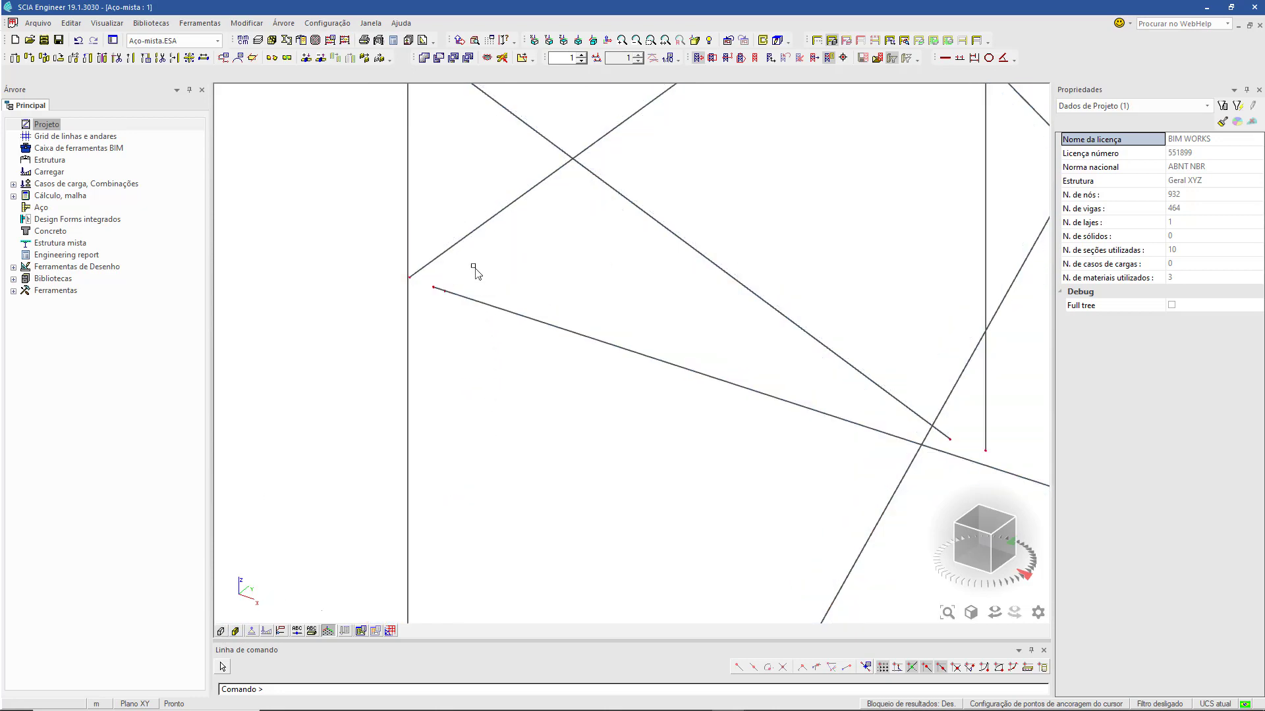
scroll(415, 260, "down", 6)
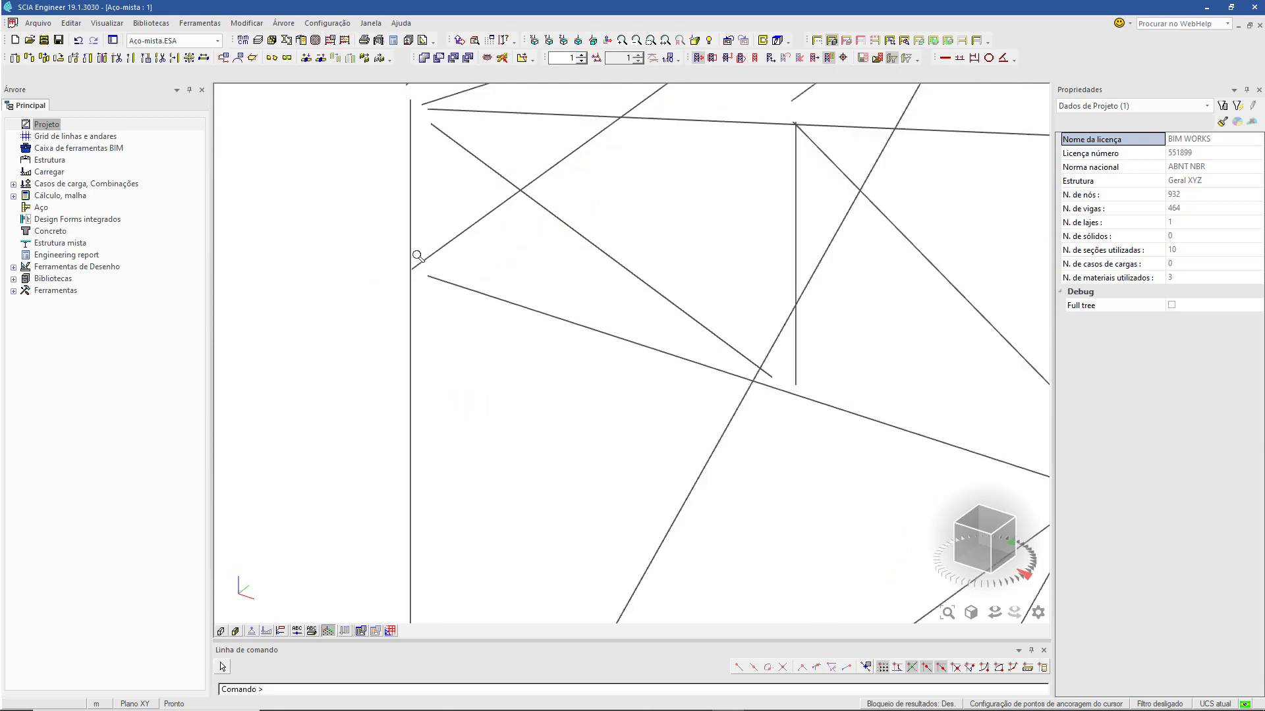
scroll(456, 305, "up", 5)
middle_click_drag(511, 327, 540, 509)
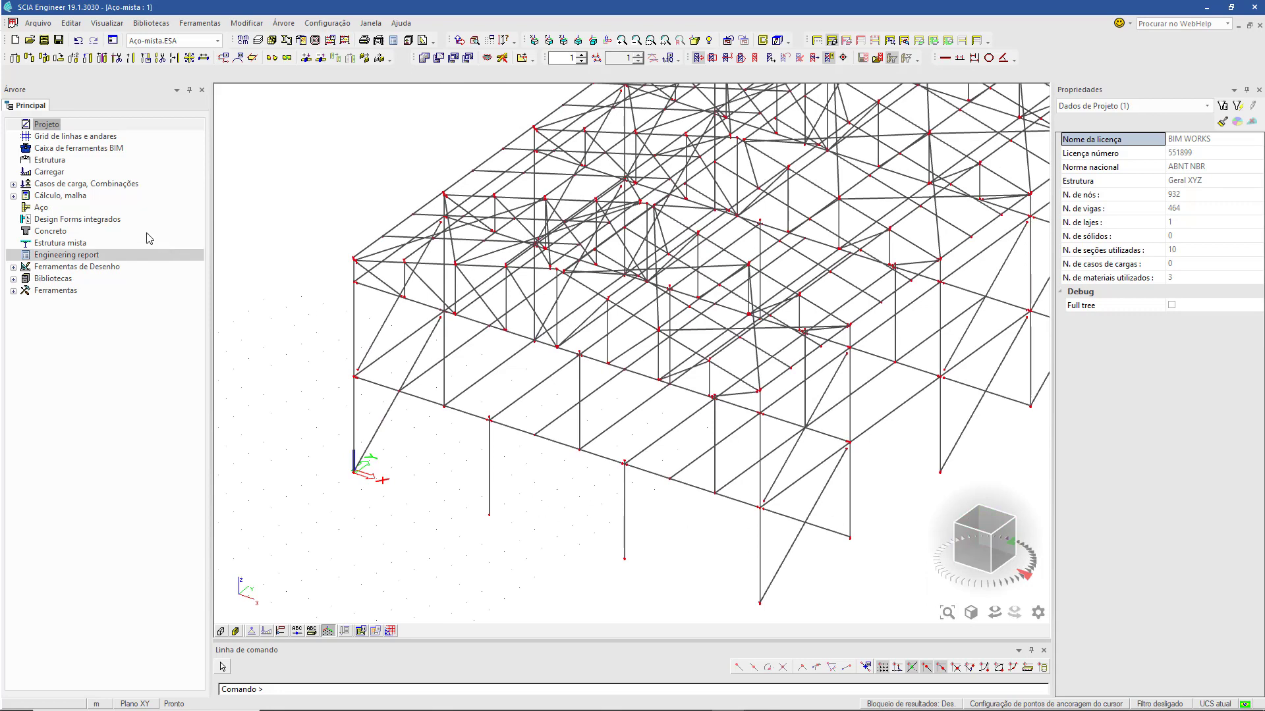
Open the BIM toolbox and expand its conversion and alignment functions
double_click(52, 148)
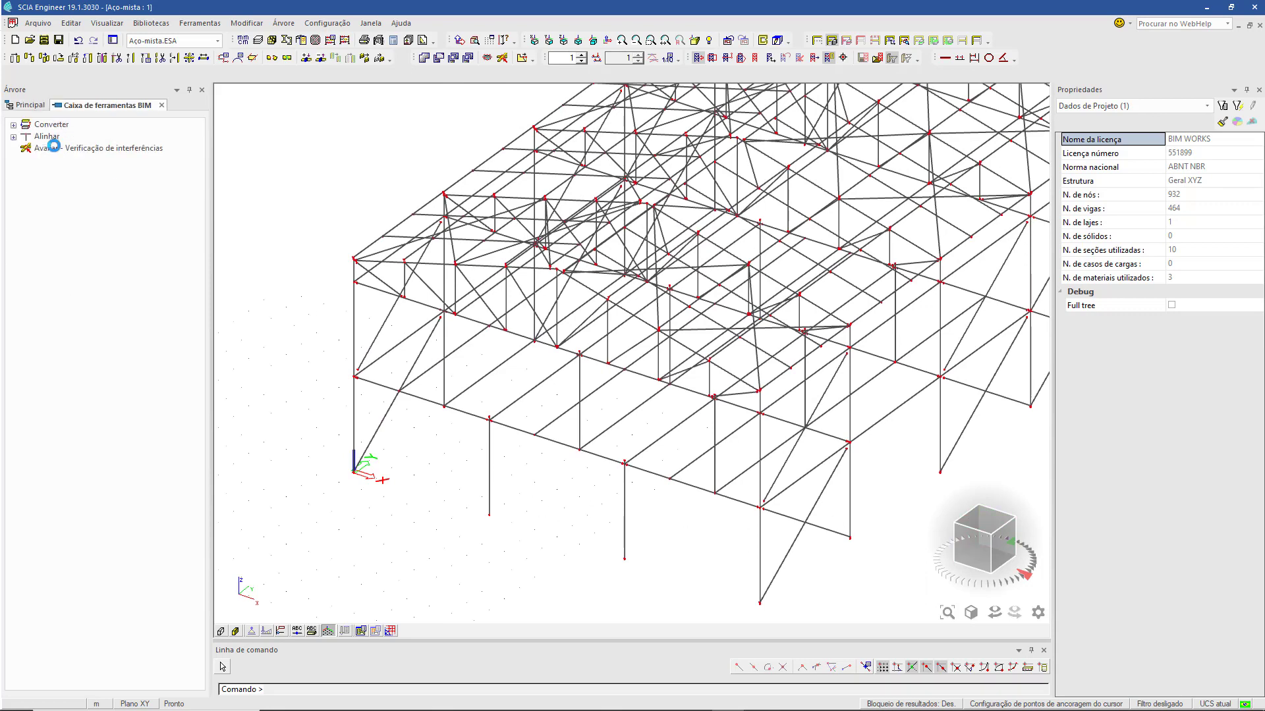
double_click(51, 125)
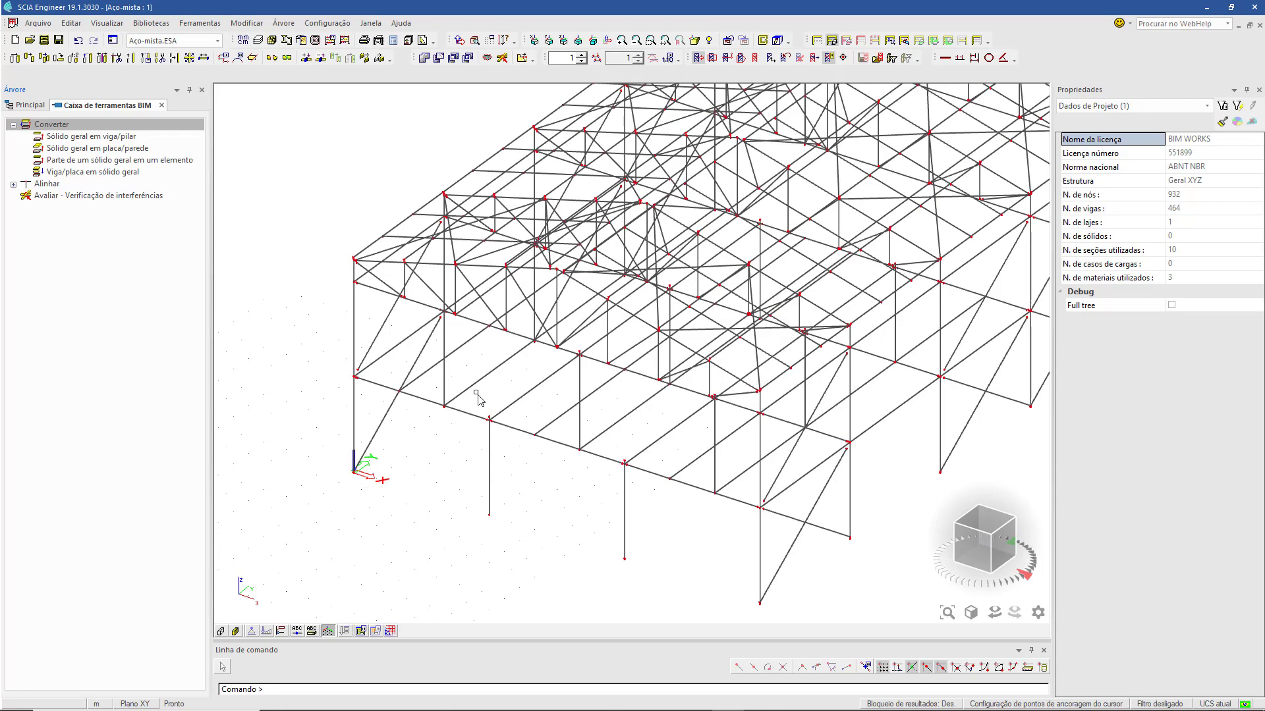
left_click(65, 188)
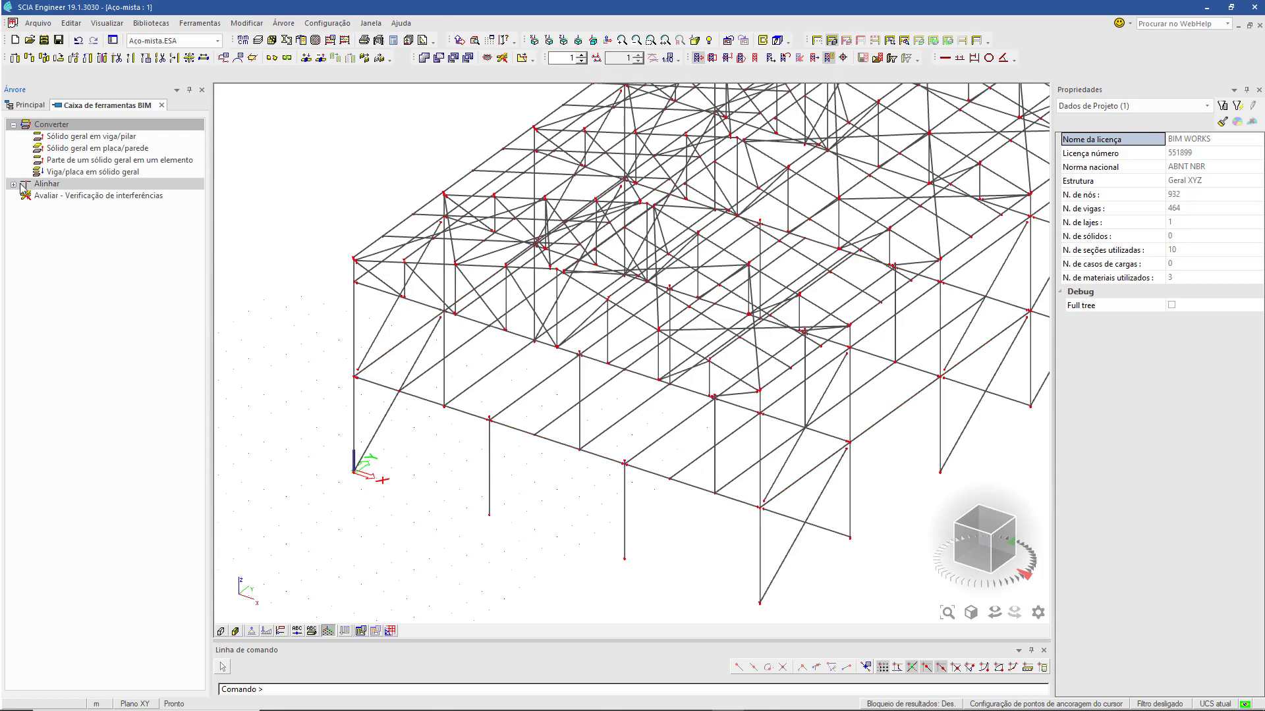
left_click(13, 185)
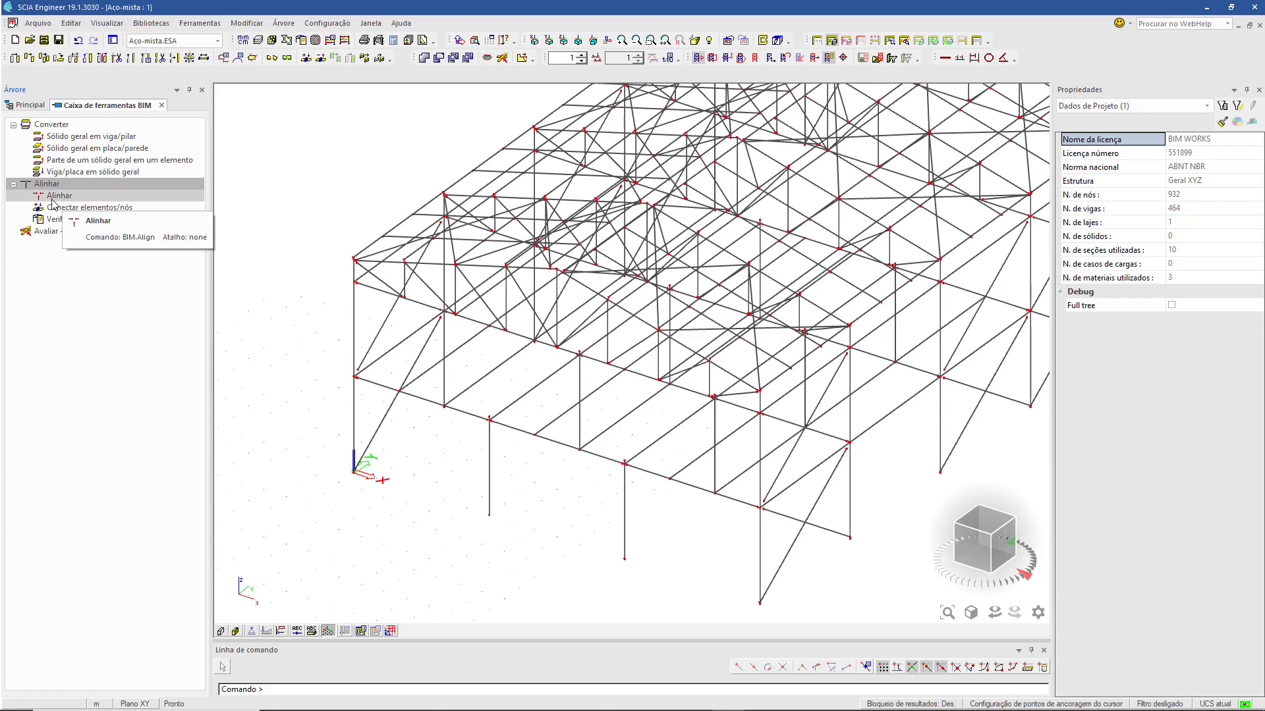
scroll(467, 364, "down", 5)
right_click_drag(615, 434, 589, 459, "ctrl")
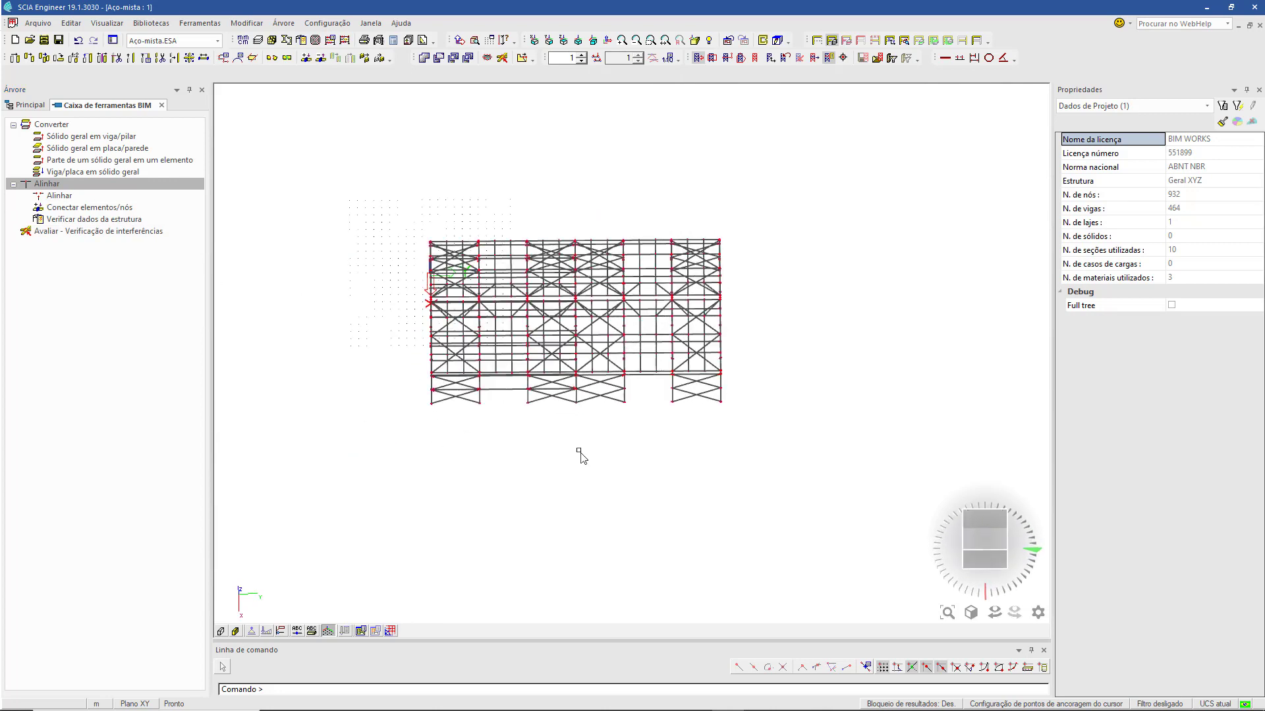
left_click_drag(401, 214, 448, 458)
right_click_drag(503, 486, 505, 484, "ctrl")
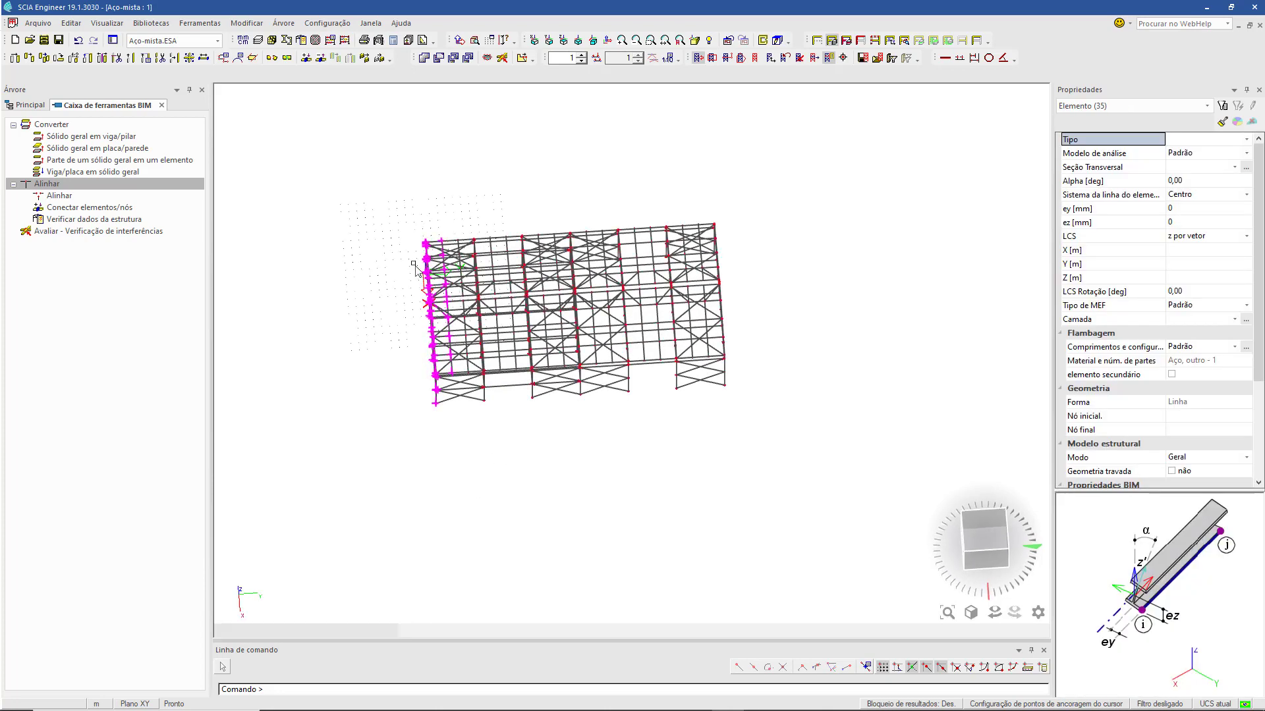
key("Escape")
Select the members of the end frame at the origin and limit the visible activity to the selected elements
left_click_drag(408, 216, 445, 415)
right_click_drag(549, 447, 639, 425, "ctrl")
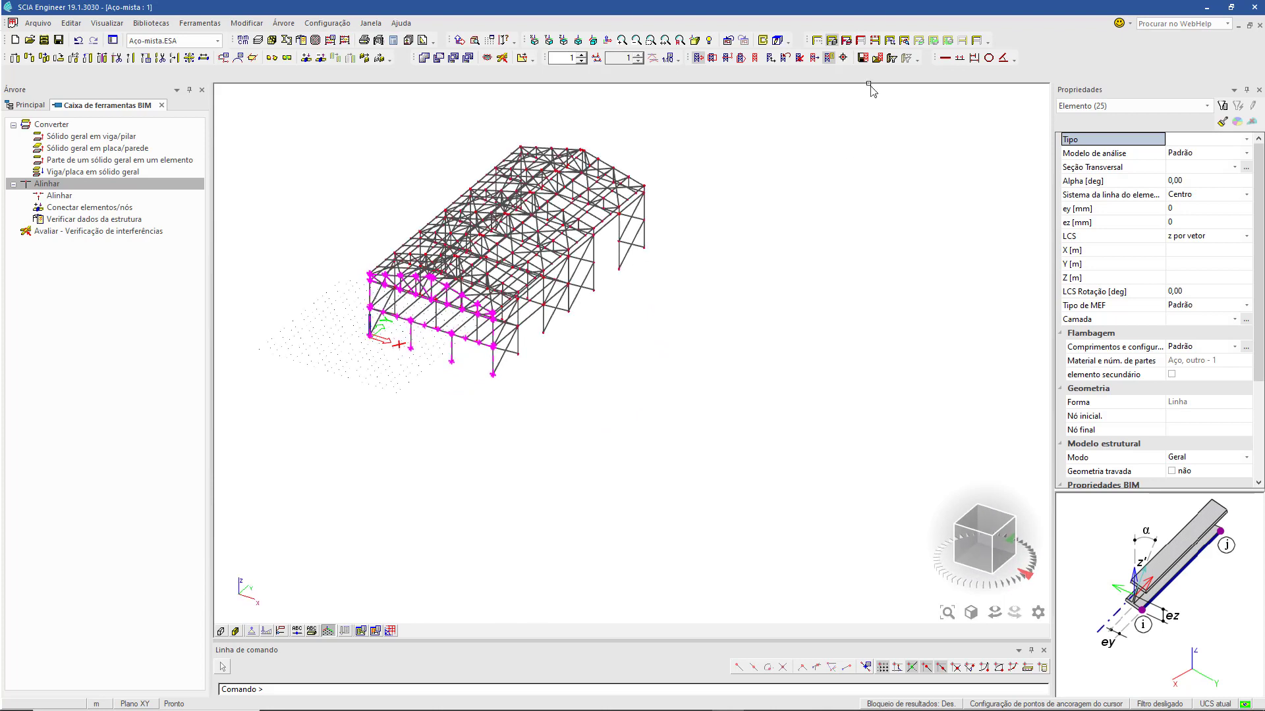
left_click(860, 40)
left_click(666, 409)
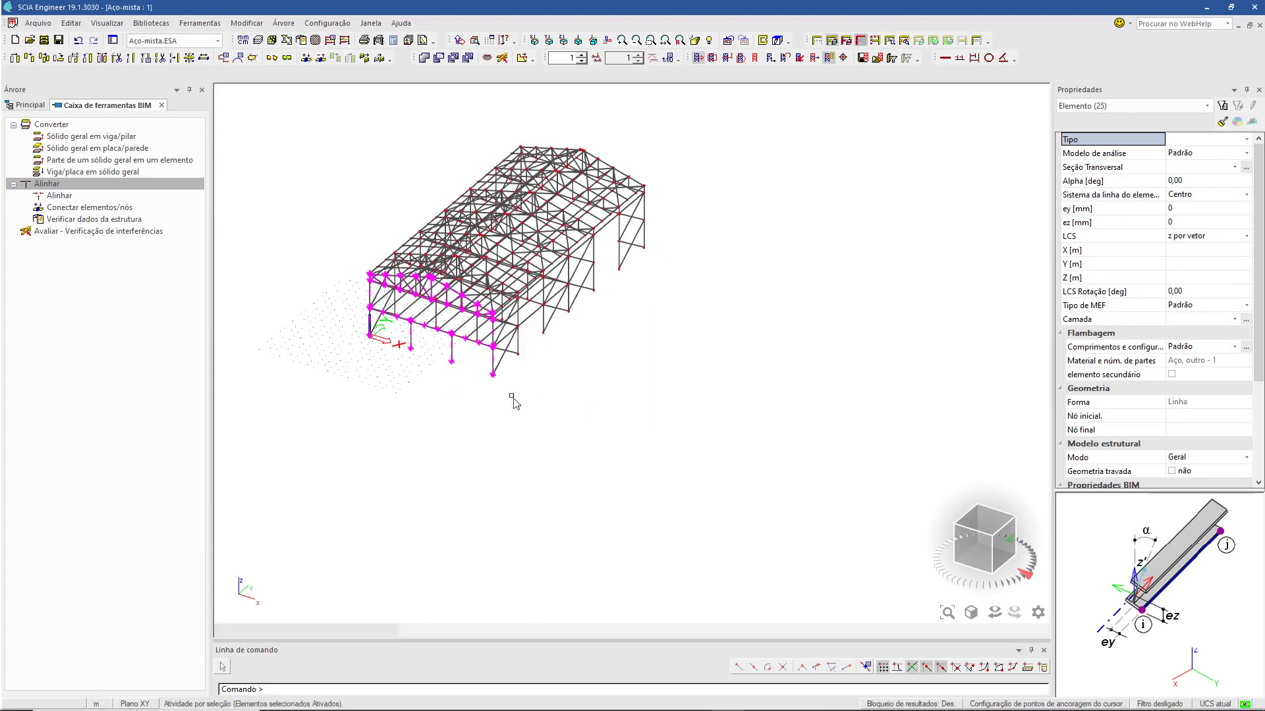
Examine where the diagonals and posts of the isolated end frame's truss meet the bottom chord
middle_click_drag(419, 385, 545, 453)
scroll(544, 452, "up", 2)
left_click_drag(375, 126, 497, 382)
key("Escape")
scroll(456, 253, "up", 5)
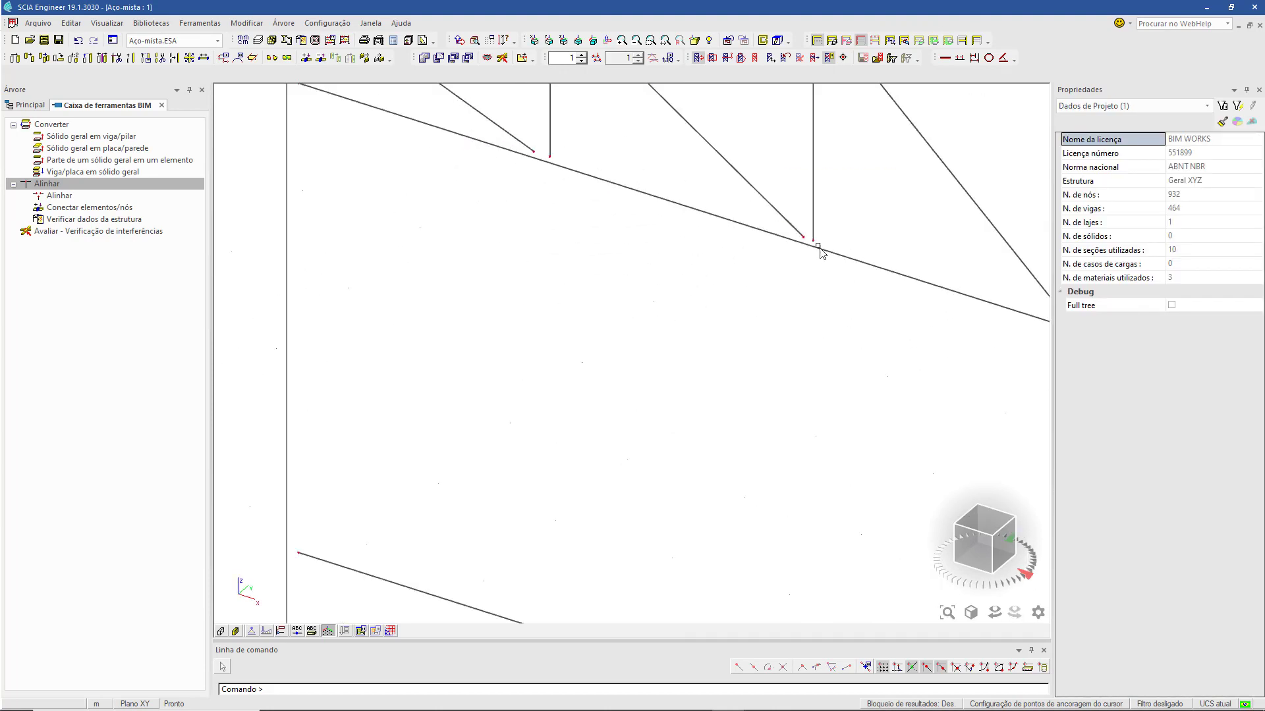
scroll(827, 273, "down", 3)
middle_click_drag(810, 378, 691, 239)
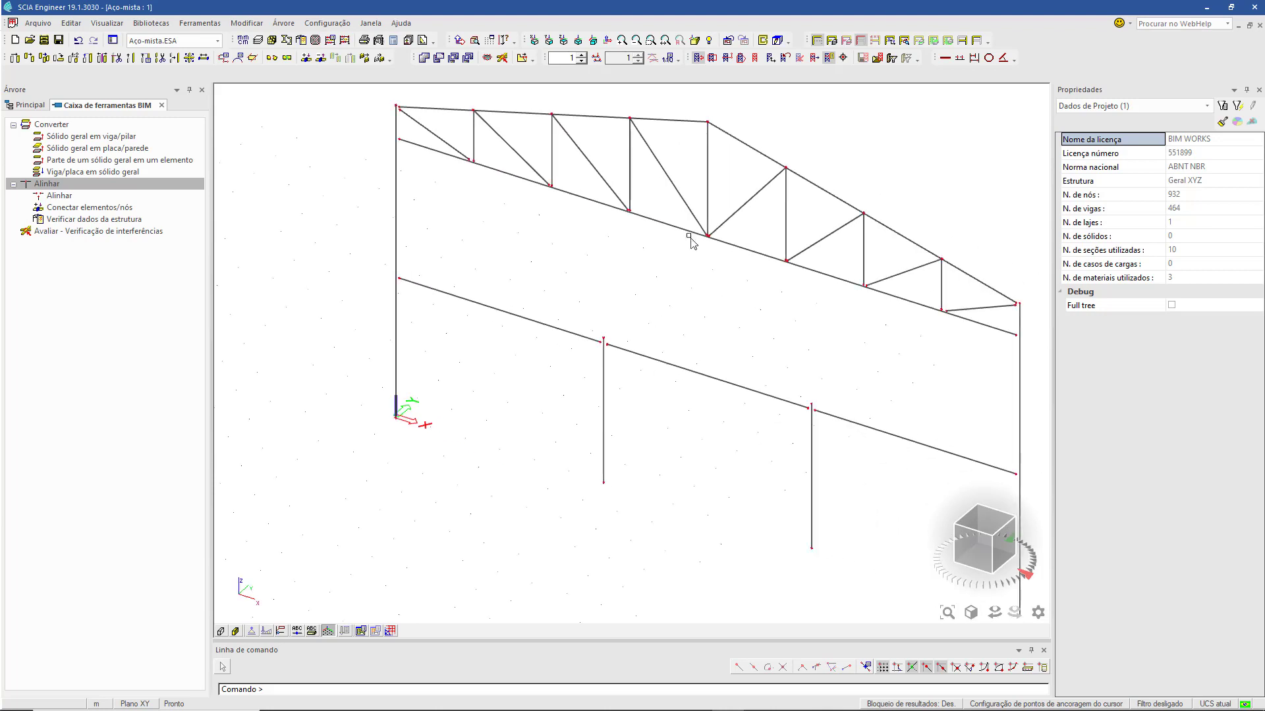
scroll(779, 237, "up", 5)
scroll(629, 218, "down", 5)
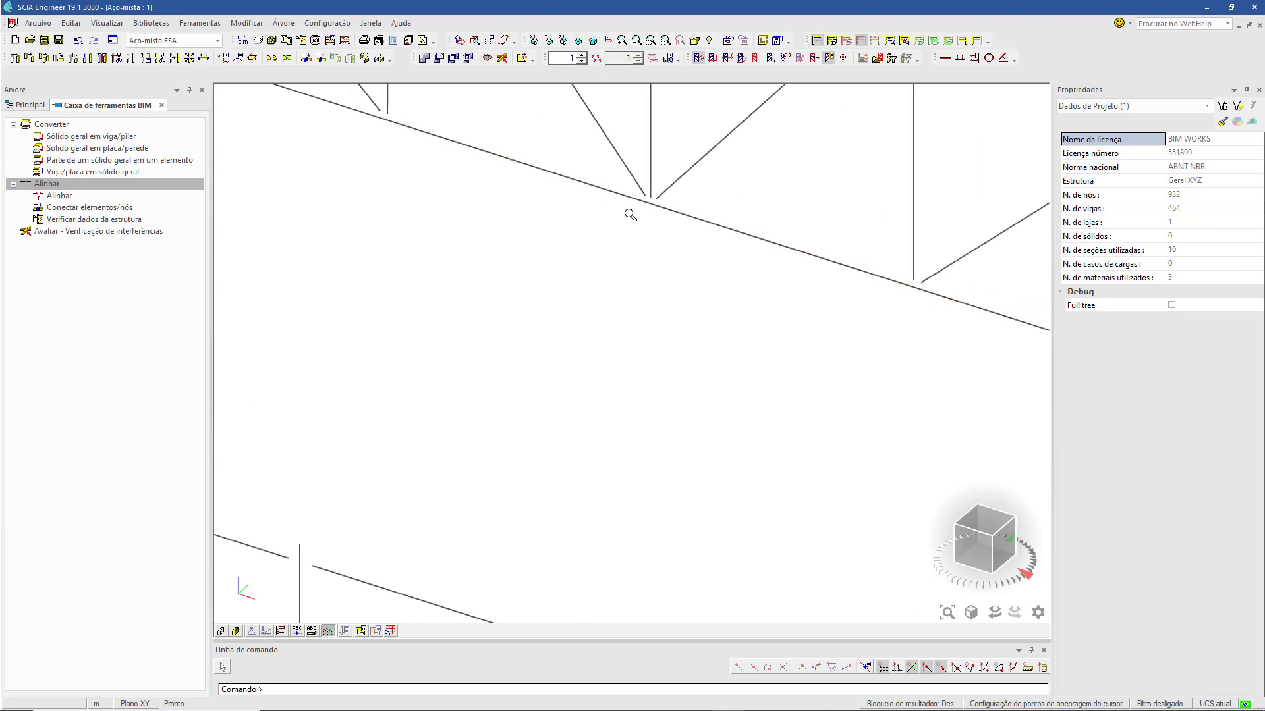
middle_click_drag(606, 249, 517, 293)
Start Align on all end frame members with real-time visualization and 1D element LCS planes enabled and 2D element LCS planes disabled
left_click_drag(367, 188, 835, 586)
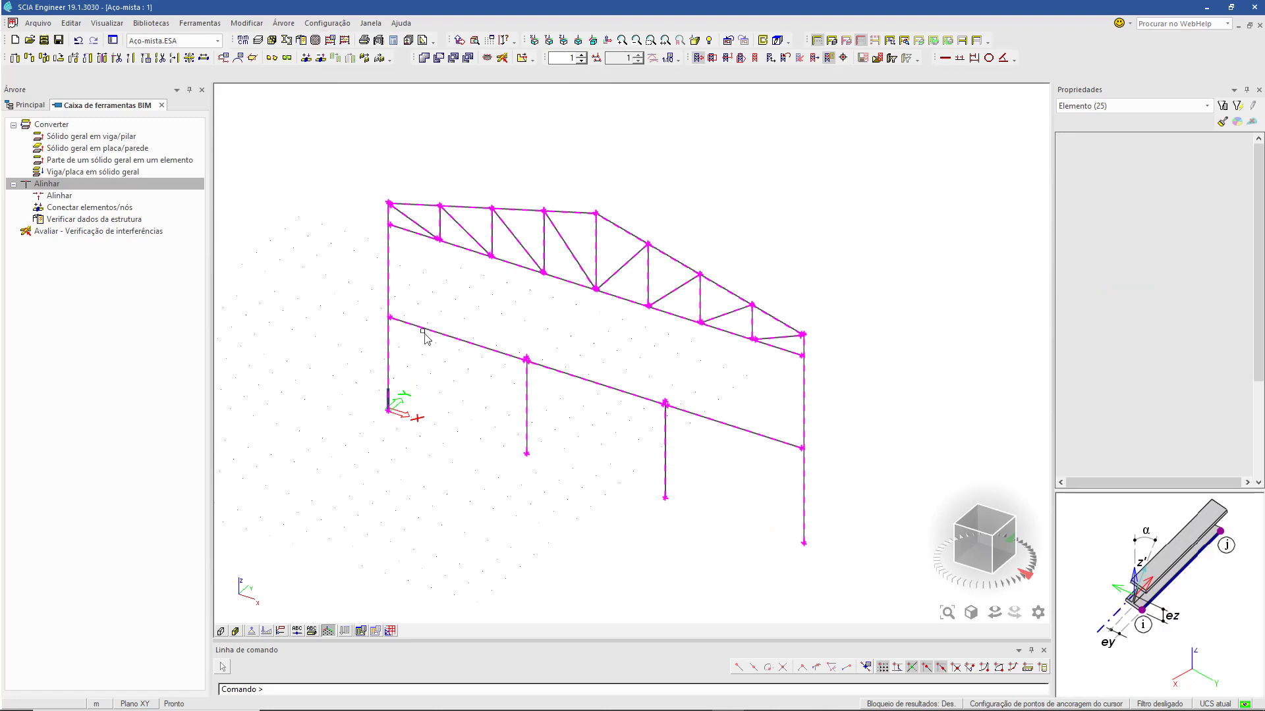
left_click(59, 198)
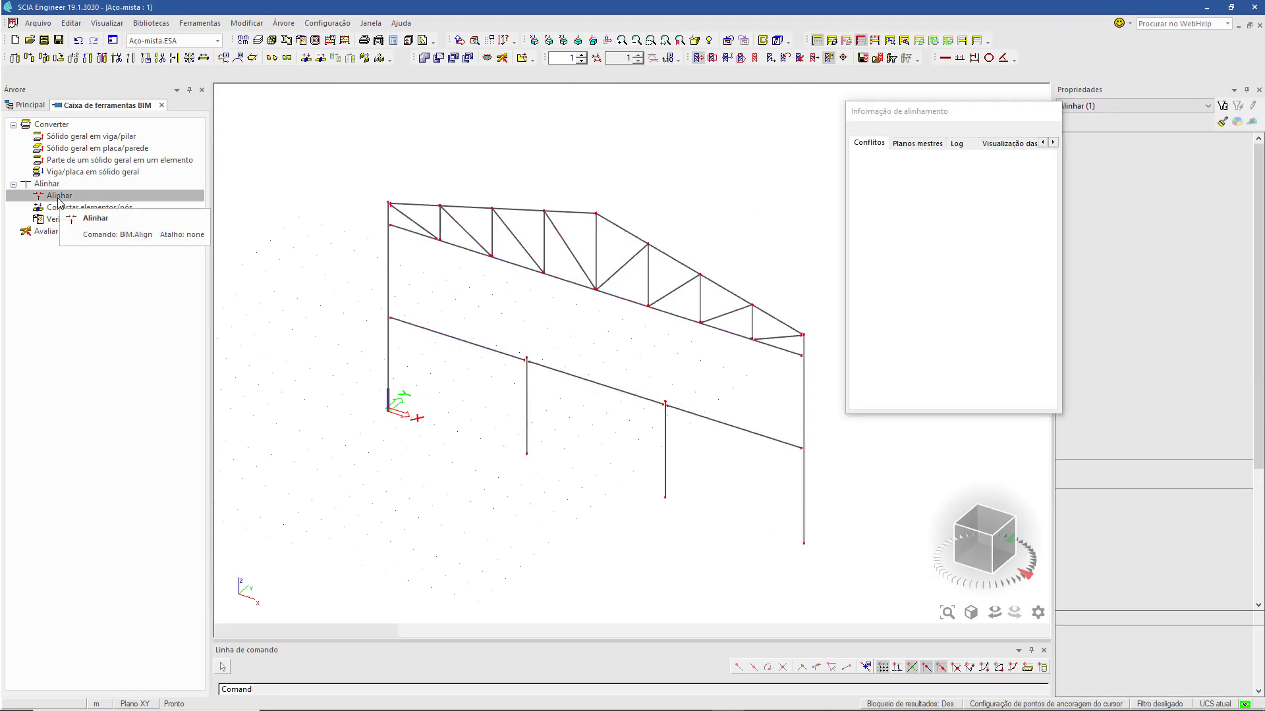
left_click_drag(963, 119, 177, 224)
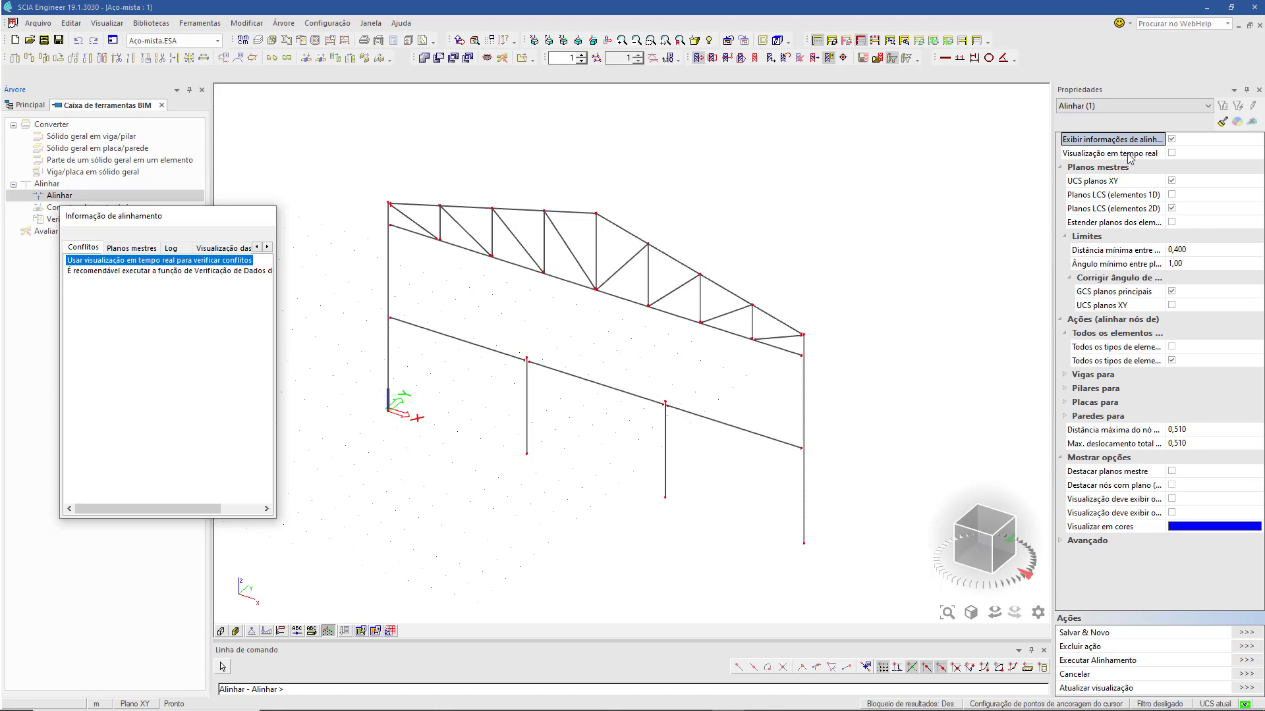
left_click(1171, 153)
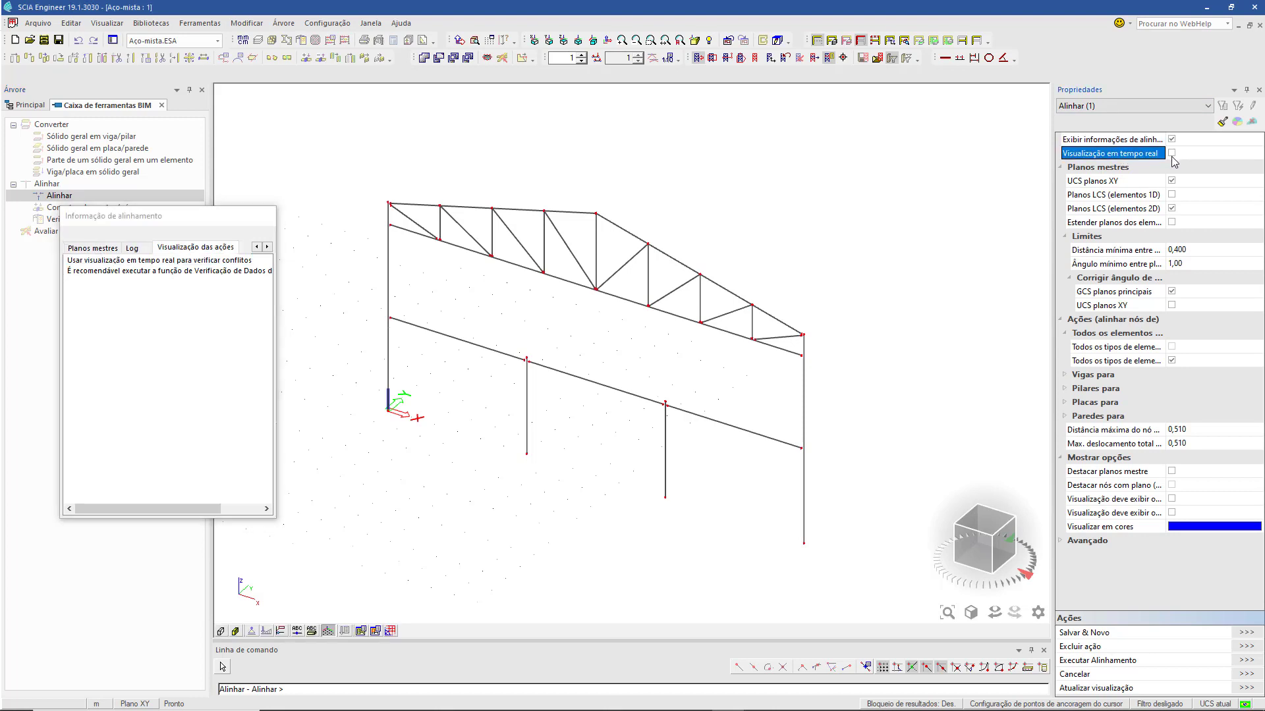
left_click(1172, 195)
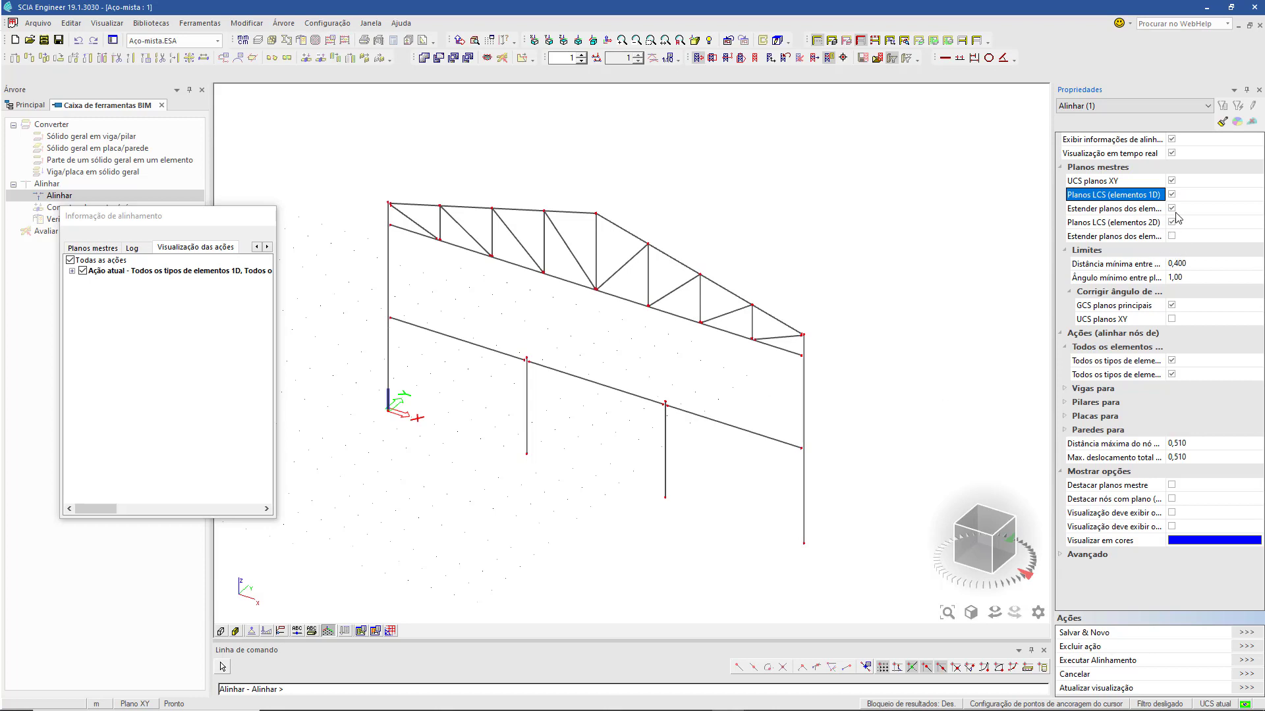
left_click(1172, 222)
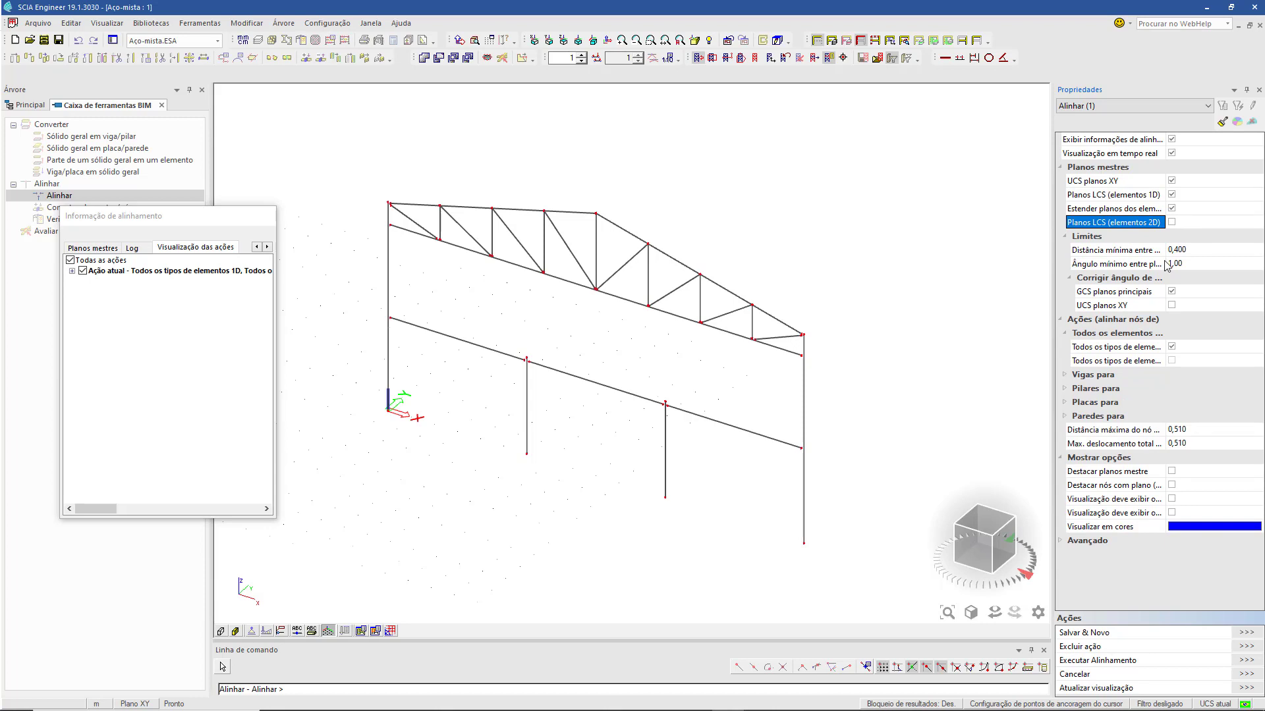
left_click(106, 263)
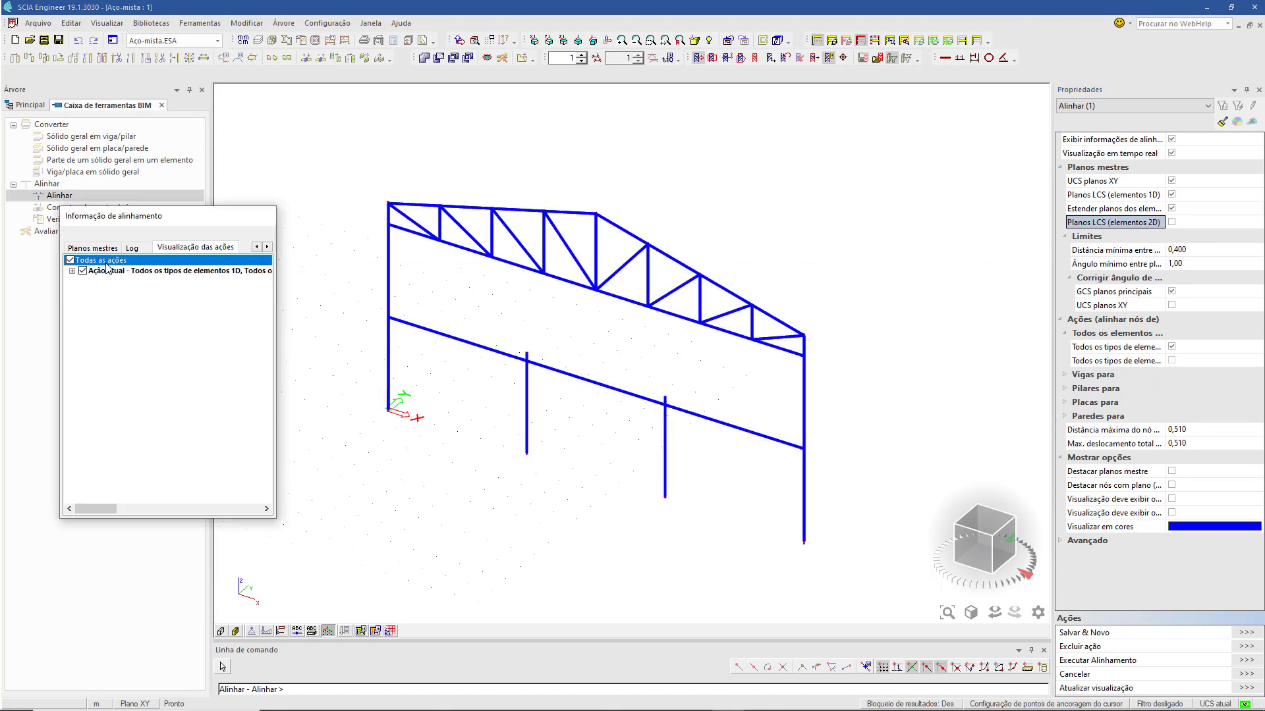
Examine the alignment preview at the truss joints, the corner column and the short columns crossing the intermediate beam
right_click_drag(668, 354, 695, 343, "ctrl")
scroll(534, 274, "up", 5)
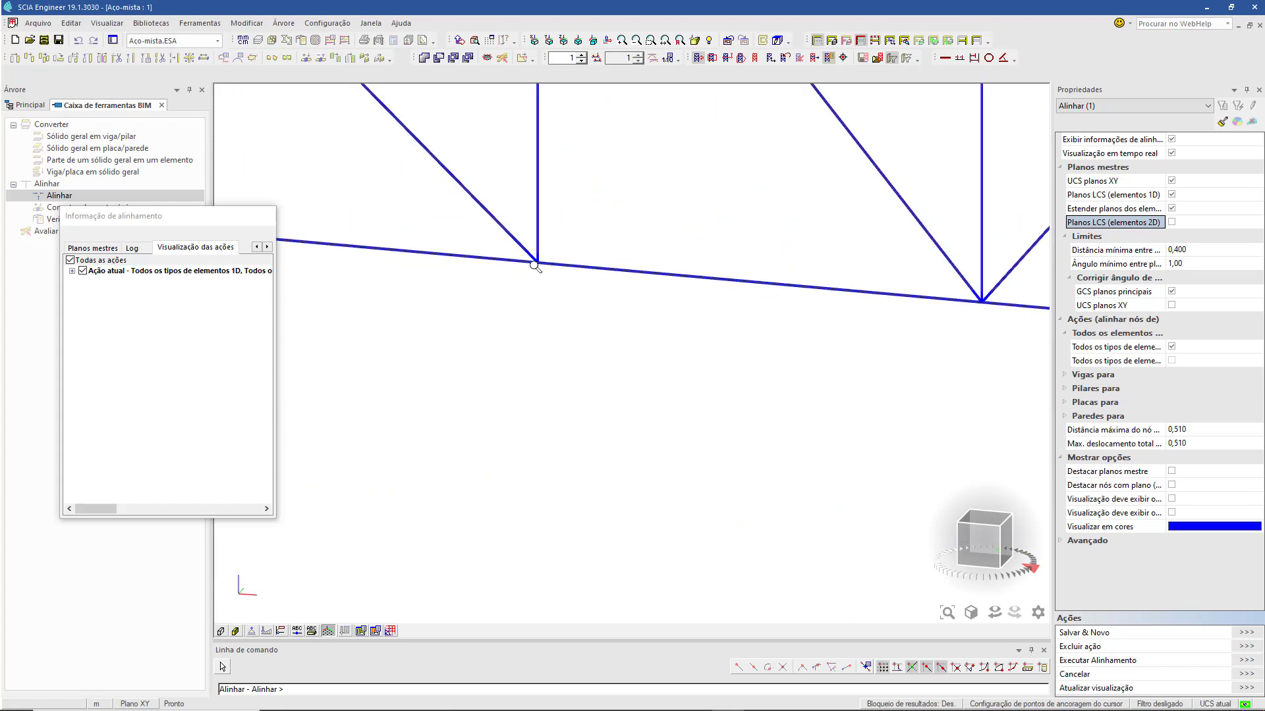
scroll(534, 265, "up", 3)
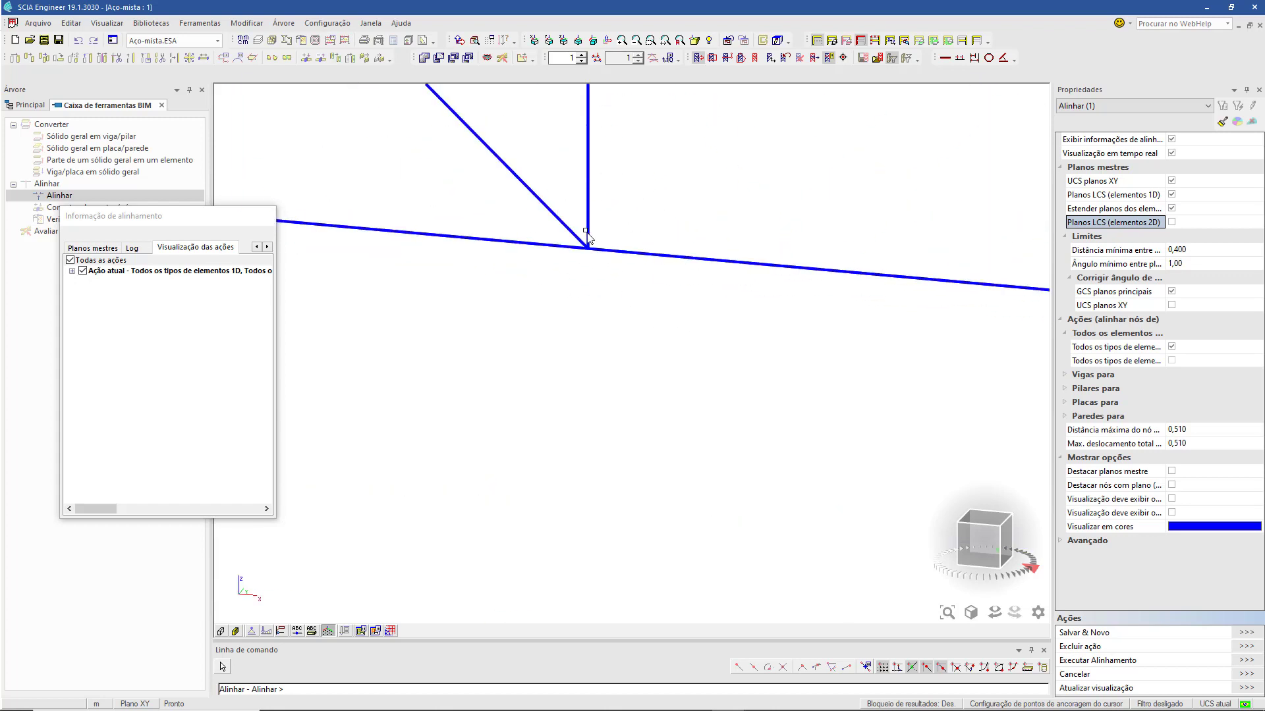
middle_click_drag(597, 189, 621, 187)
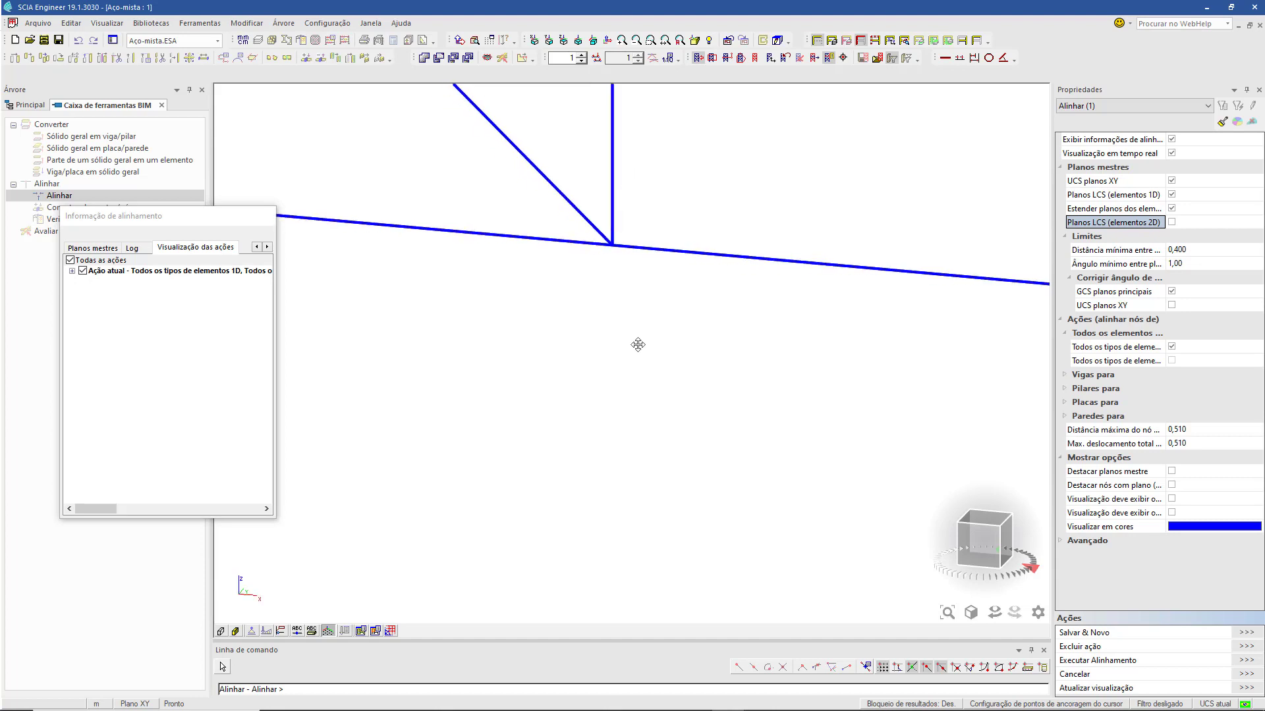
scroll(624, 446, "down", 5)
scroll(661, 381, "up", 7)
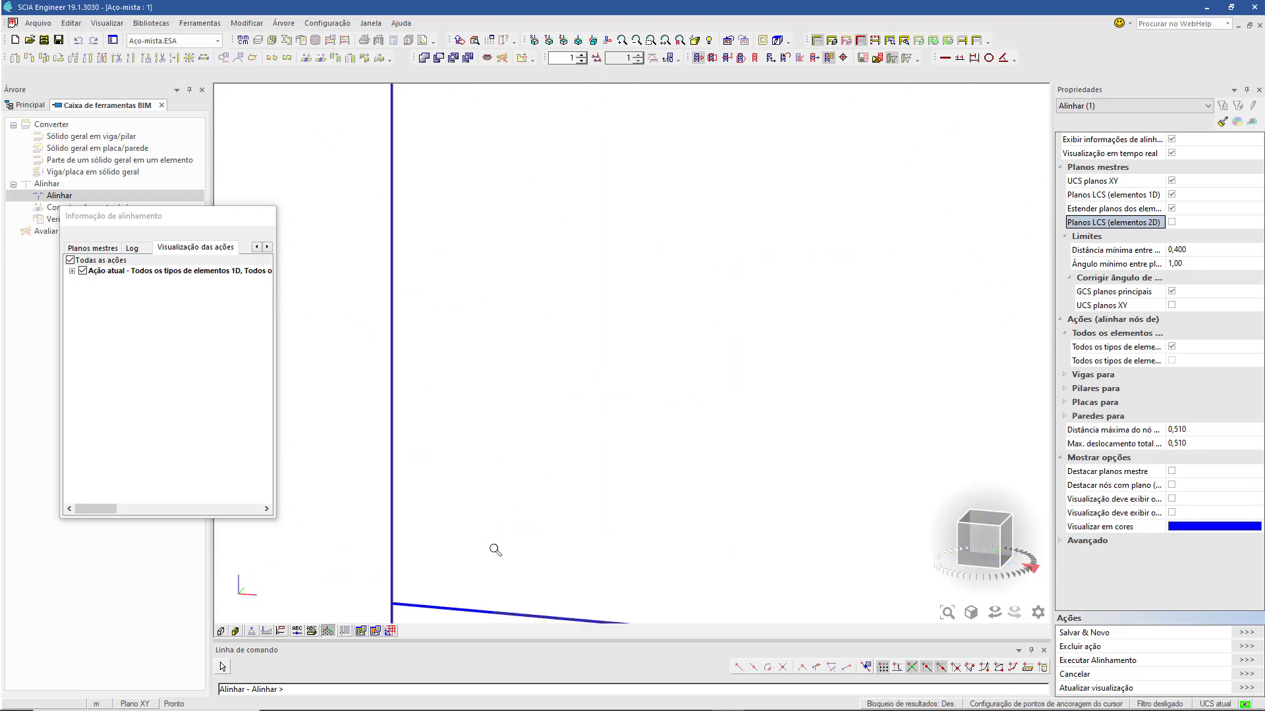
scroll(495, 550, "down", 3)
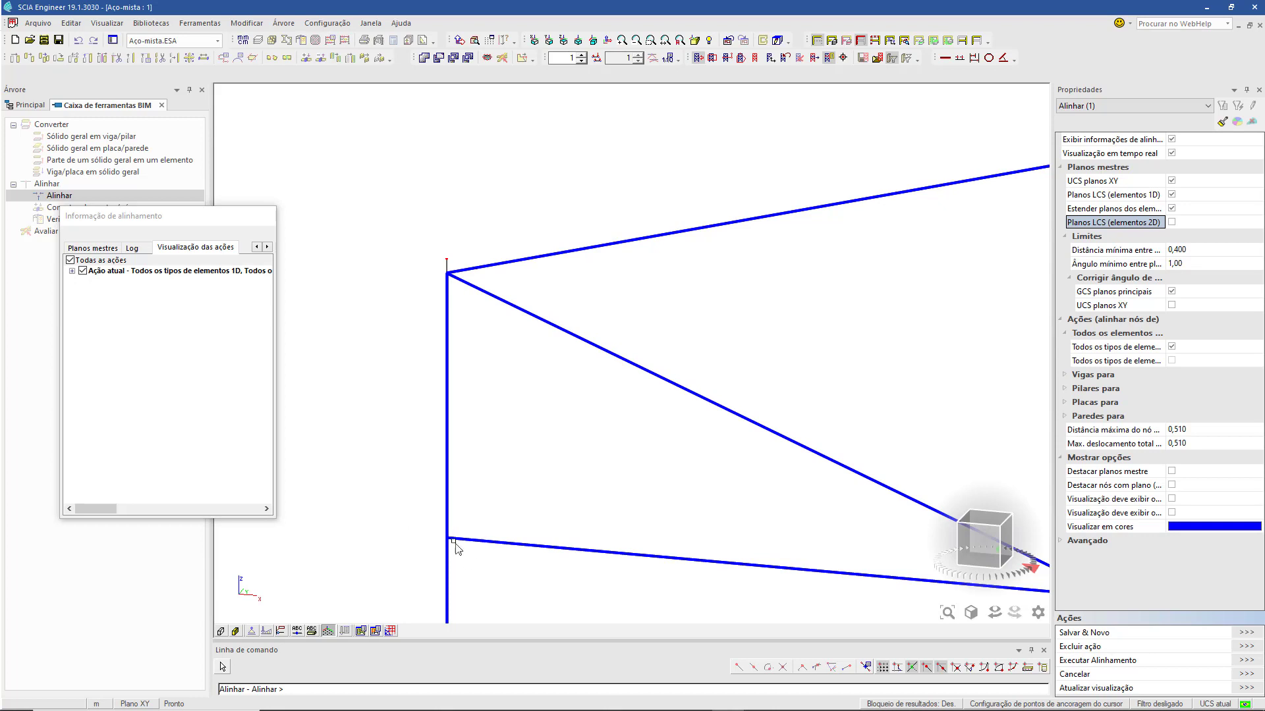
scroll(527, 336, "down", 3)
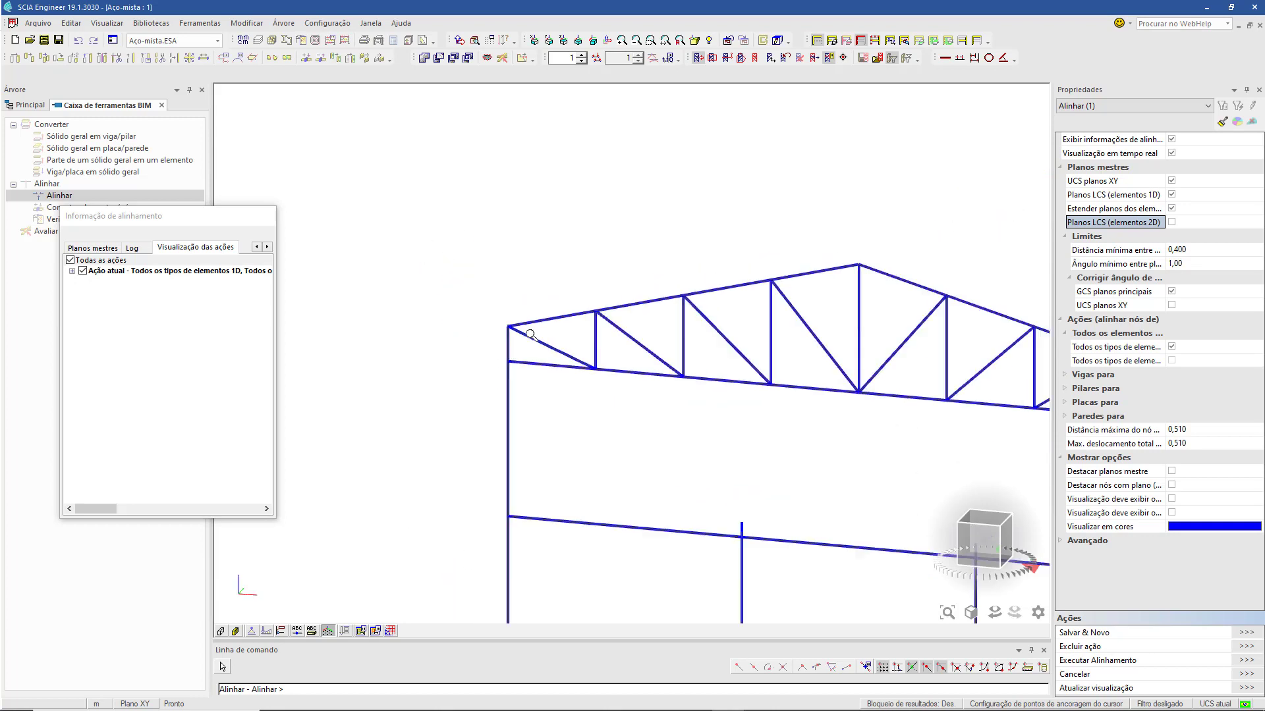
scroll(530, 335, "down", 3)
scroll(508, 424, "up", 8)
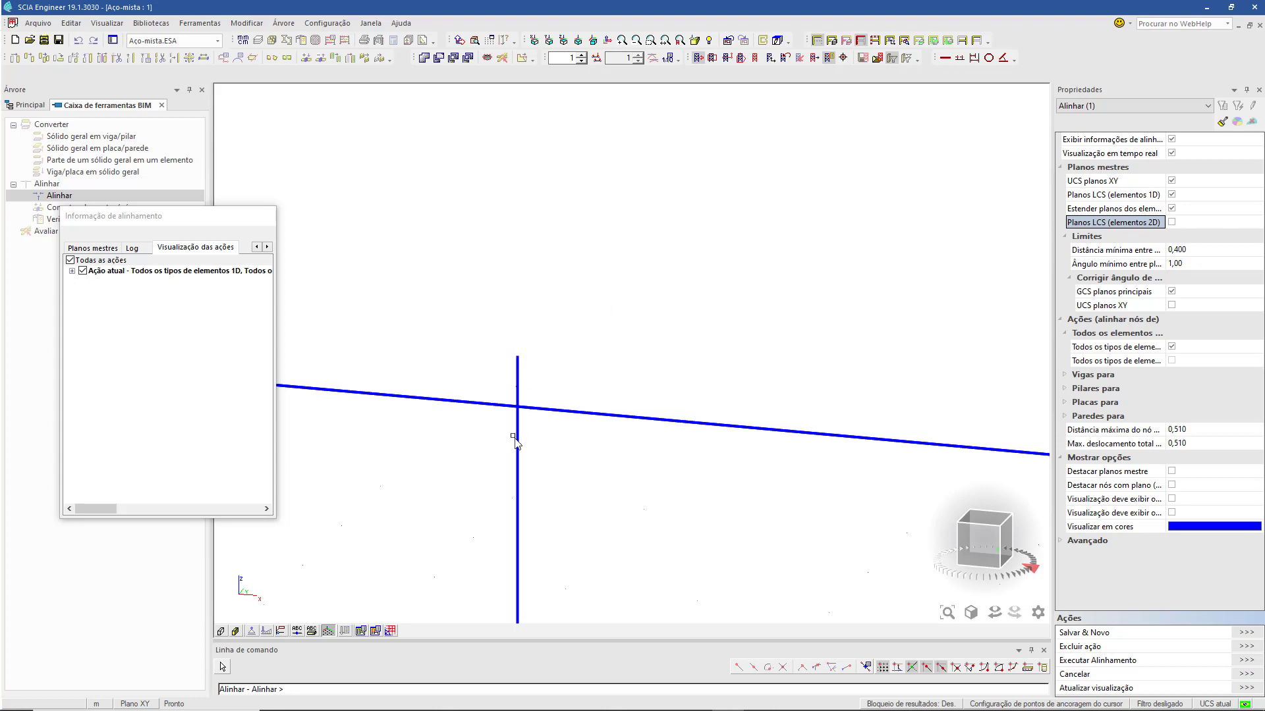
scroll(589, 346, "down", 5)
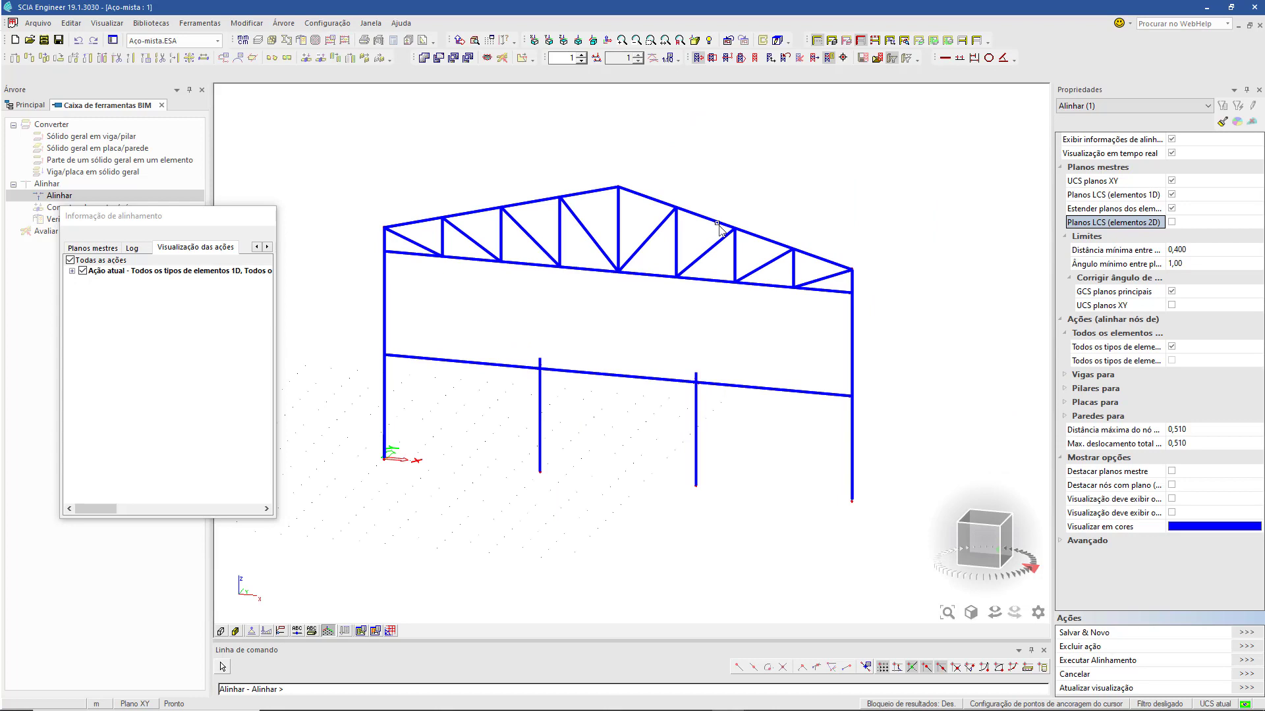
Execute the alignment of the end frame members and check where the short columns cross the intermediate beam
left_click(1249, 661)
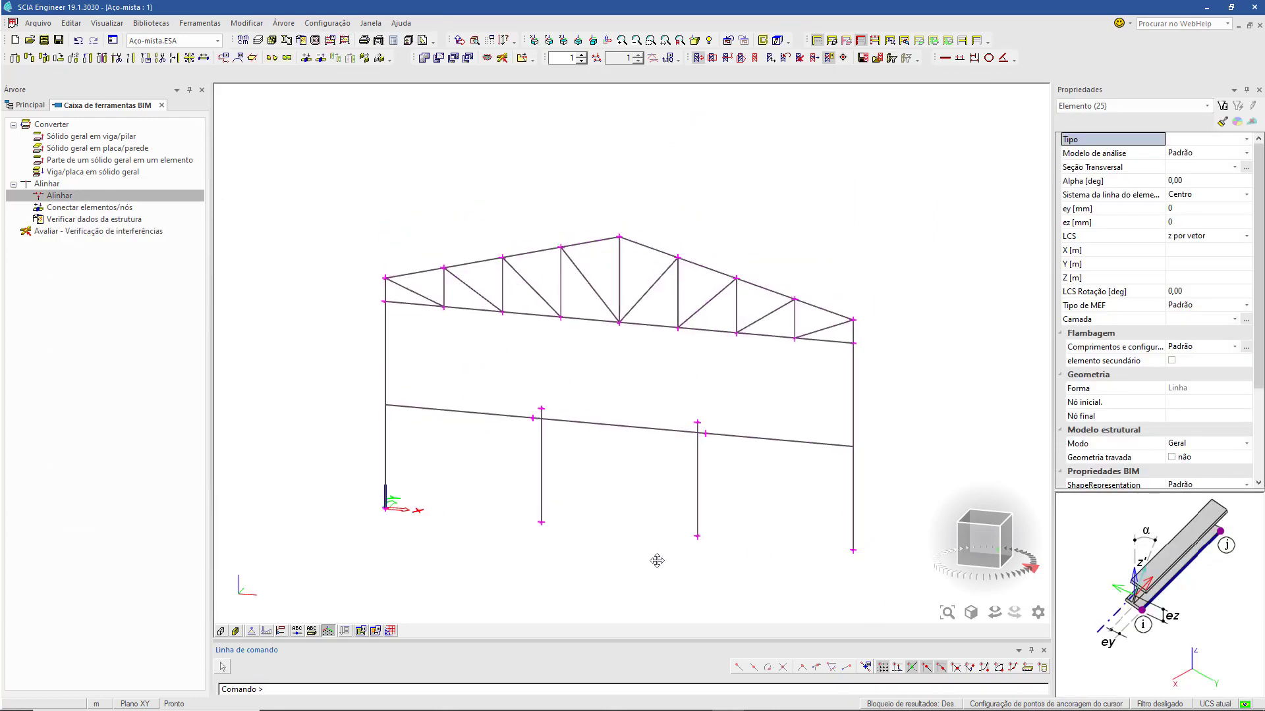
key("Escape")
scroll(542, 429, "up", 6)
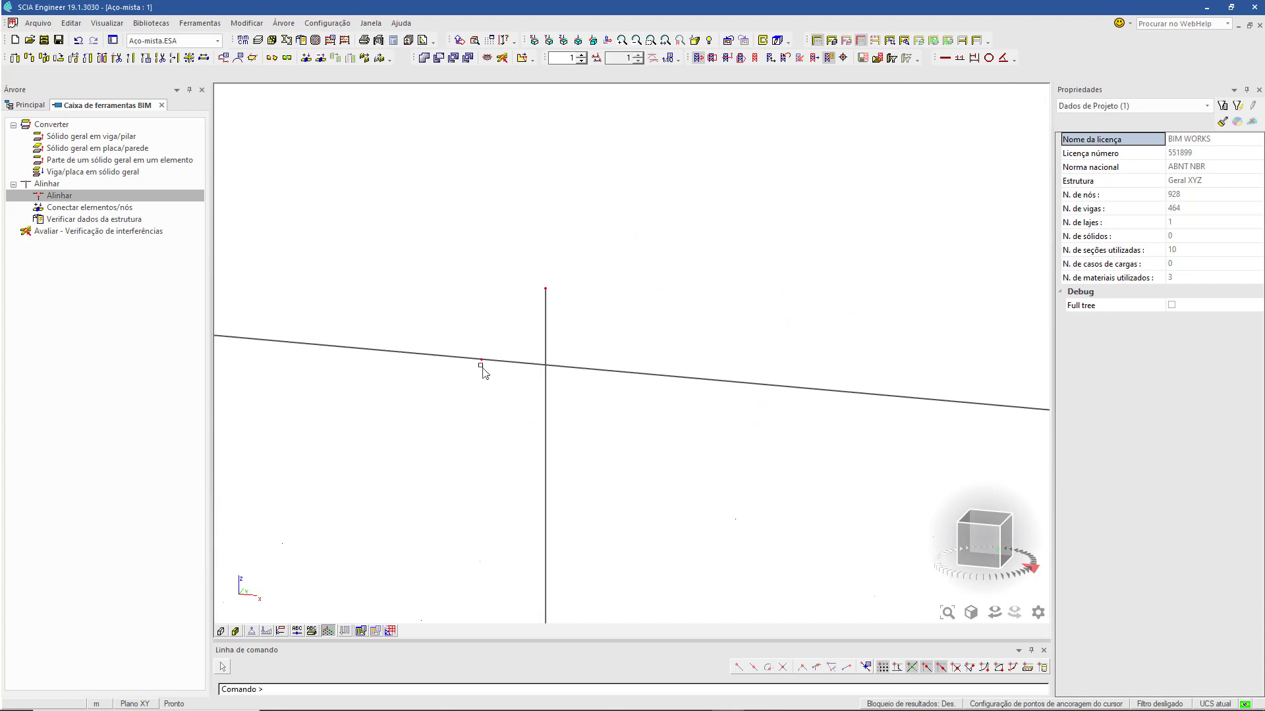
scroll(554, 323, "down", 4)
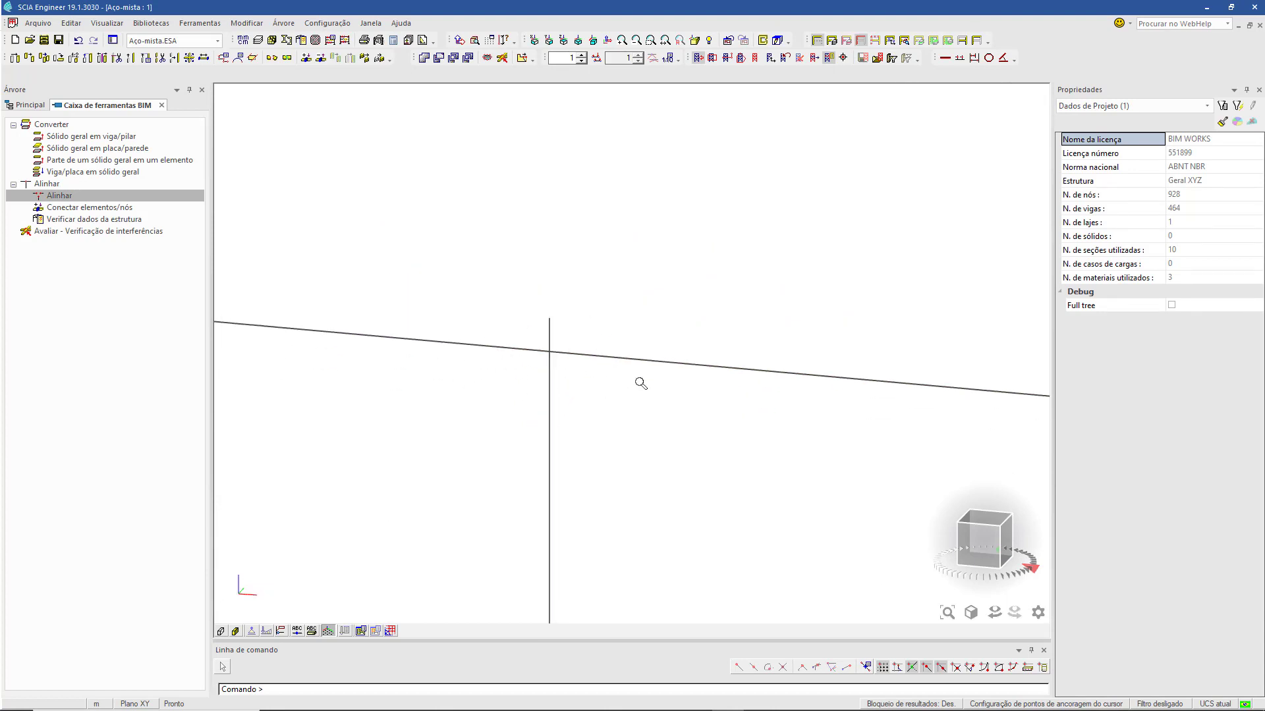
middle_click_drag(641, 378, 595, 428)
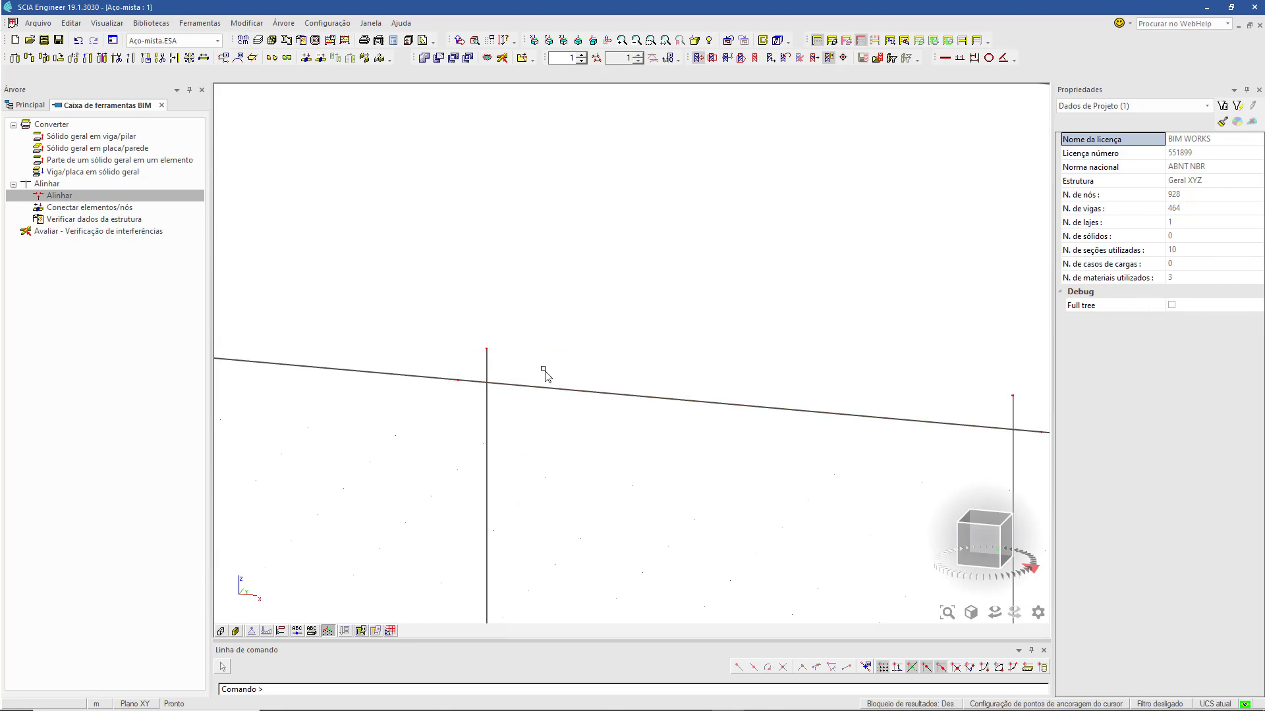
scroll(460, 358, "down", 5)
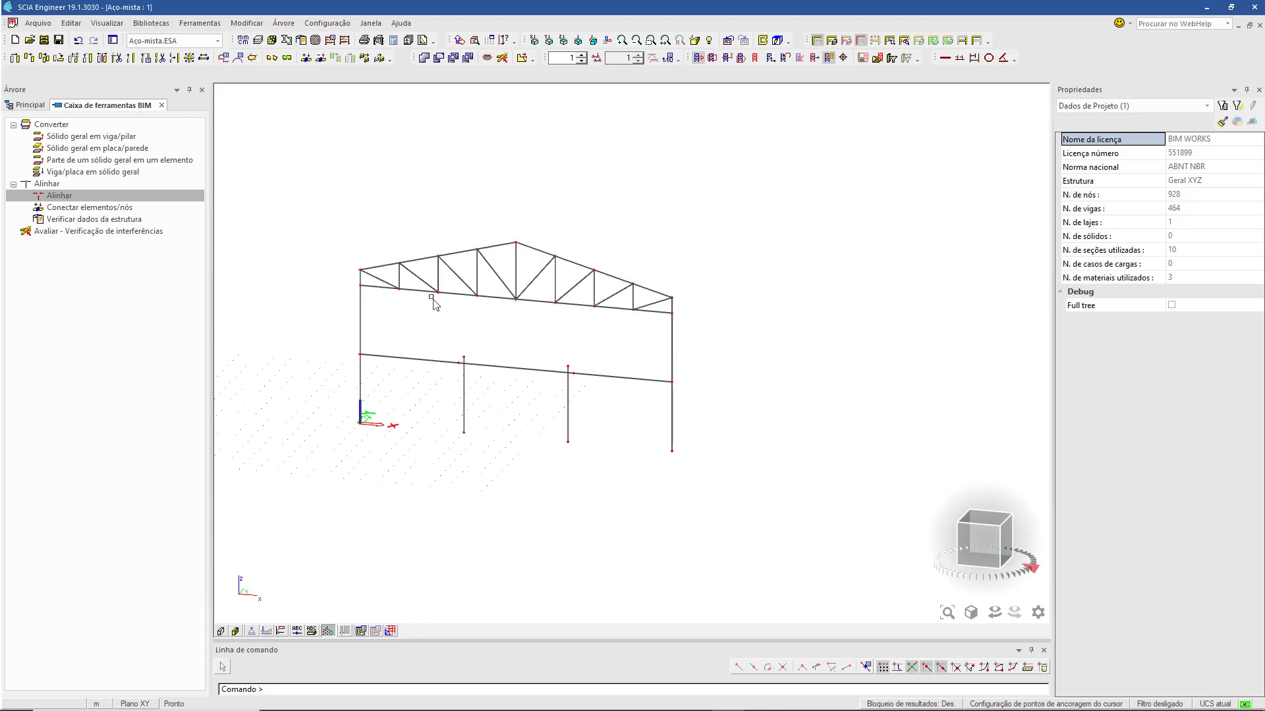
Examine the aligned truss joints and the outer column's connections to the chords and the intermediate beam
scroll(433, 303, "down", 2)
scroll(382, 358, "up", 8)
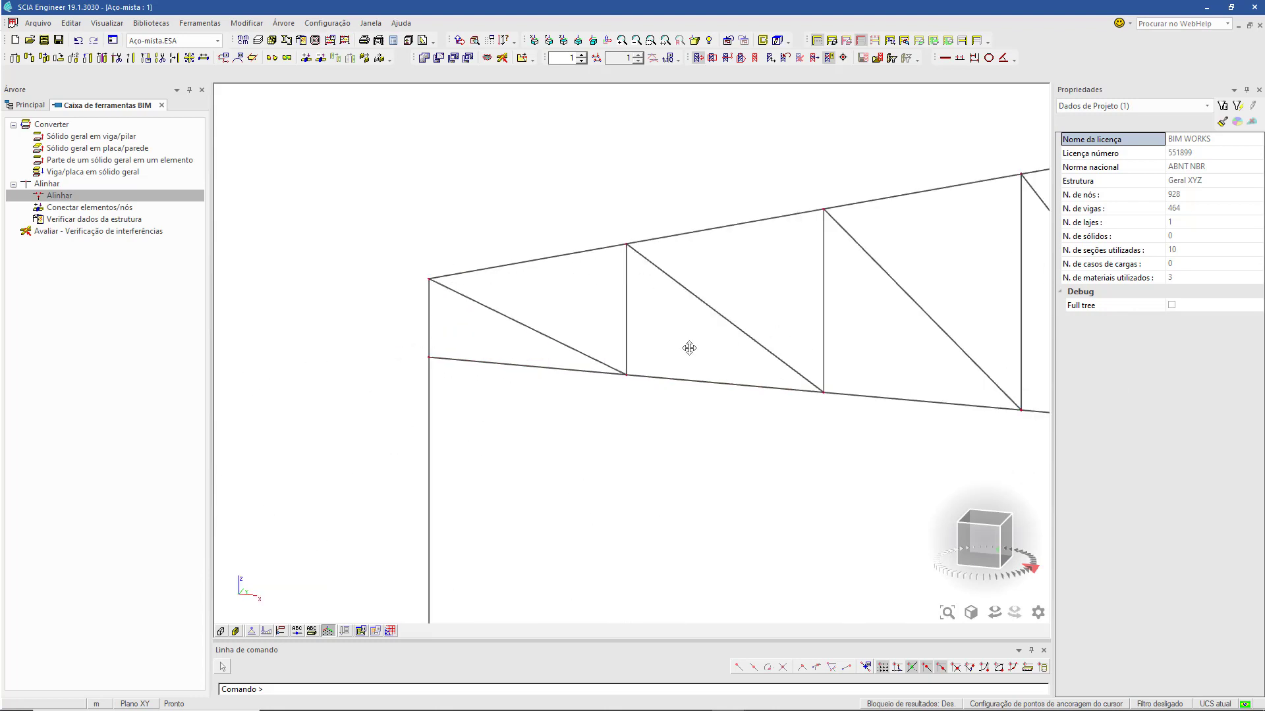
scroll(330, 319, "down", 3)
scroll(646, 342, "down", 3)
scroll(748, 370, "up", 5)
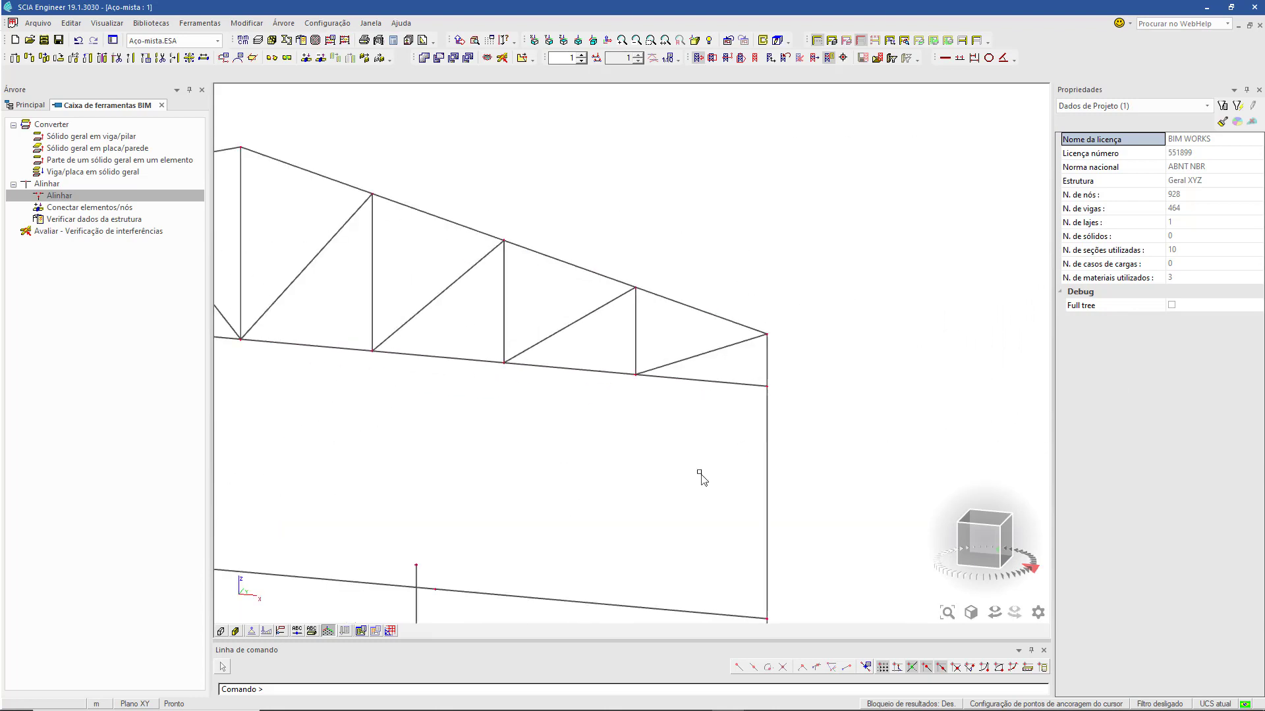
middle_click_drag(702, 479, 701, 264)
left_click(773, 337)
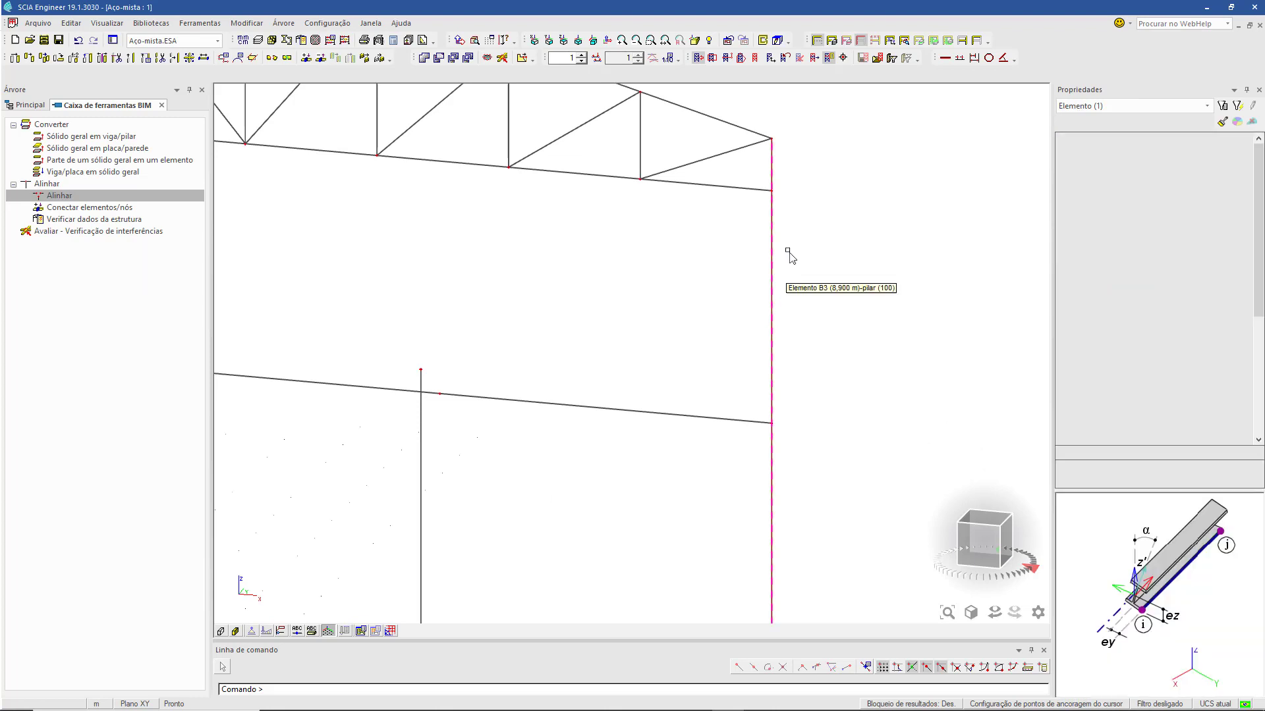
middle_click_drag(598, 423, 864, 435)
key("Escape")
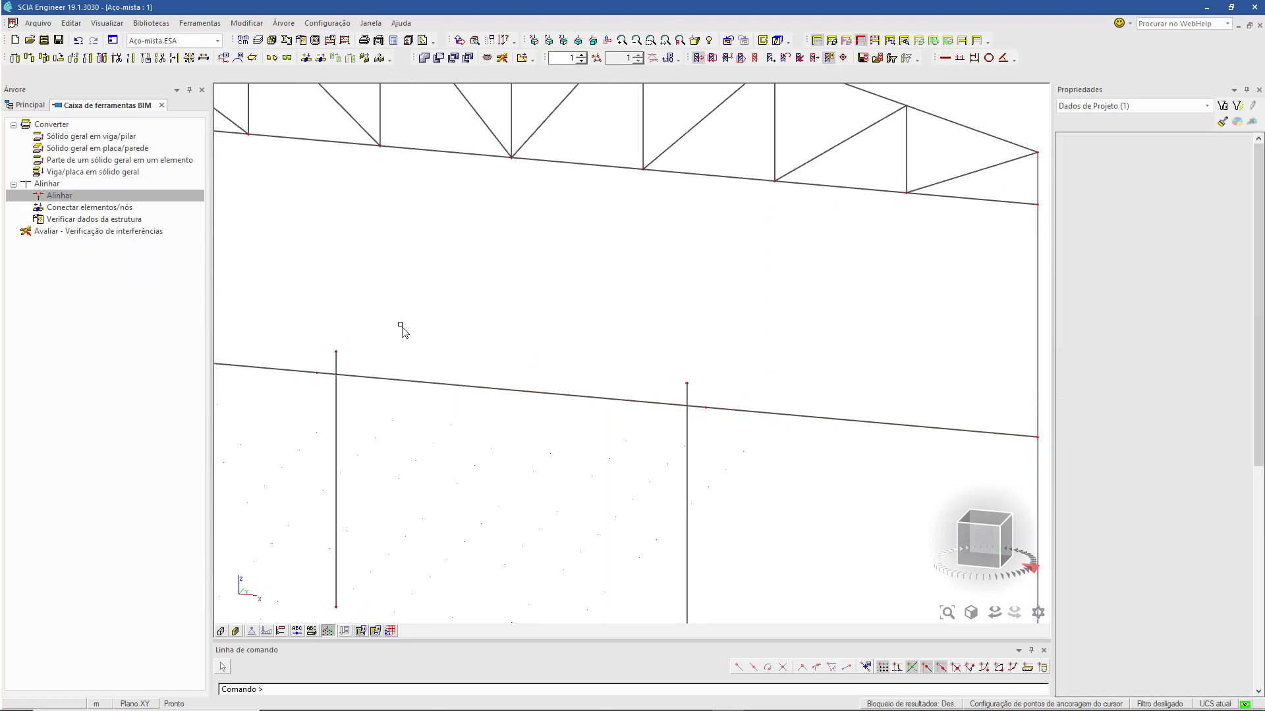
Inspect the coordinates of the intermediate beam's node beside the first short column
middle_click_drag(294, 366, 379, 354)
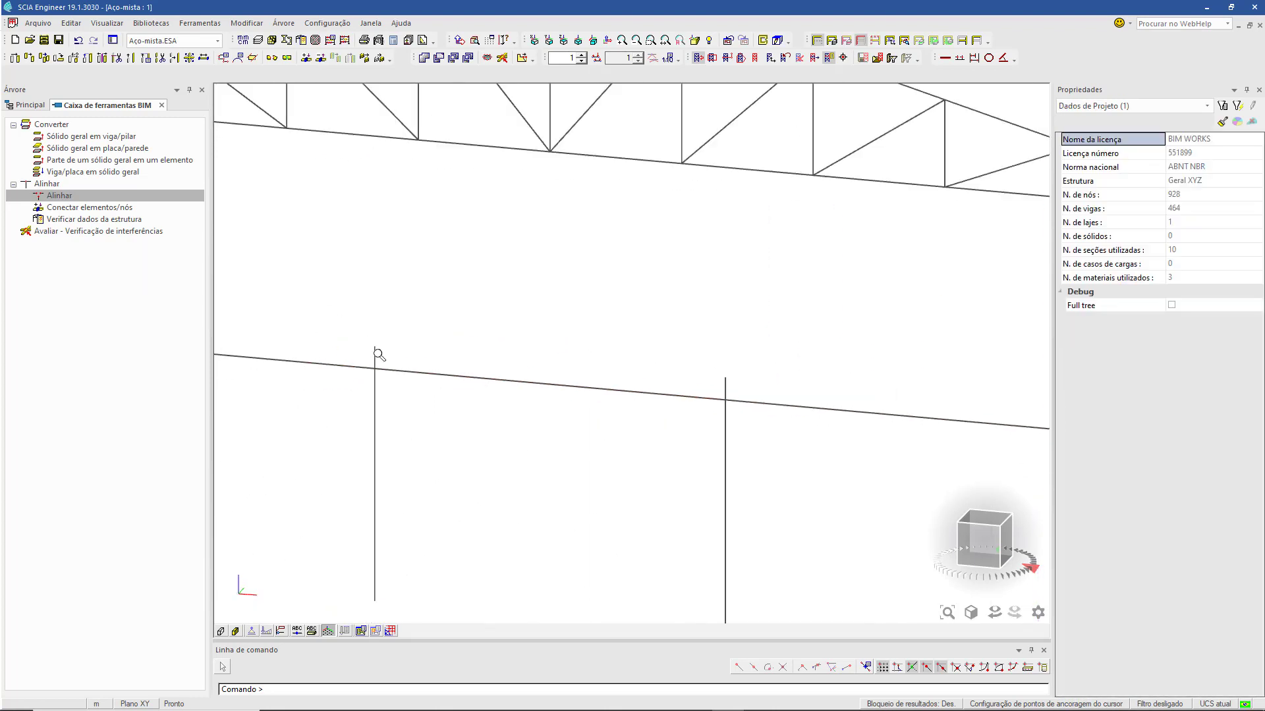
middle_click_drag(428, 391, 547, 418)
scroll(452, 354, "up", 2)
left_click_drag(454, 336, 484, 388)
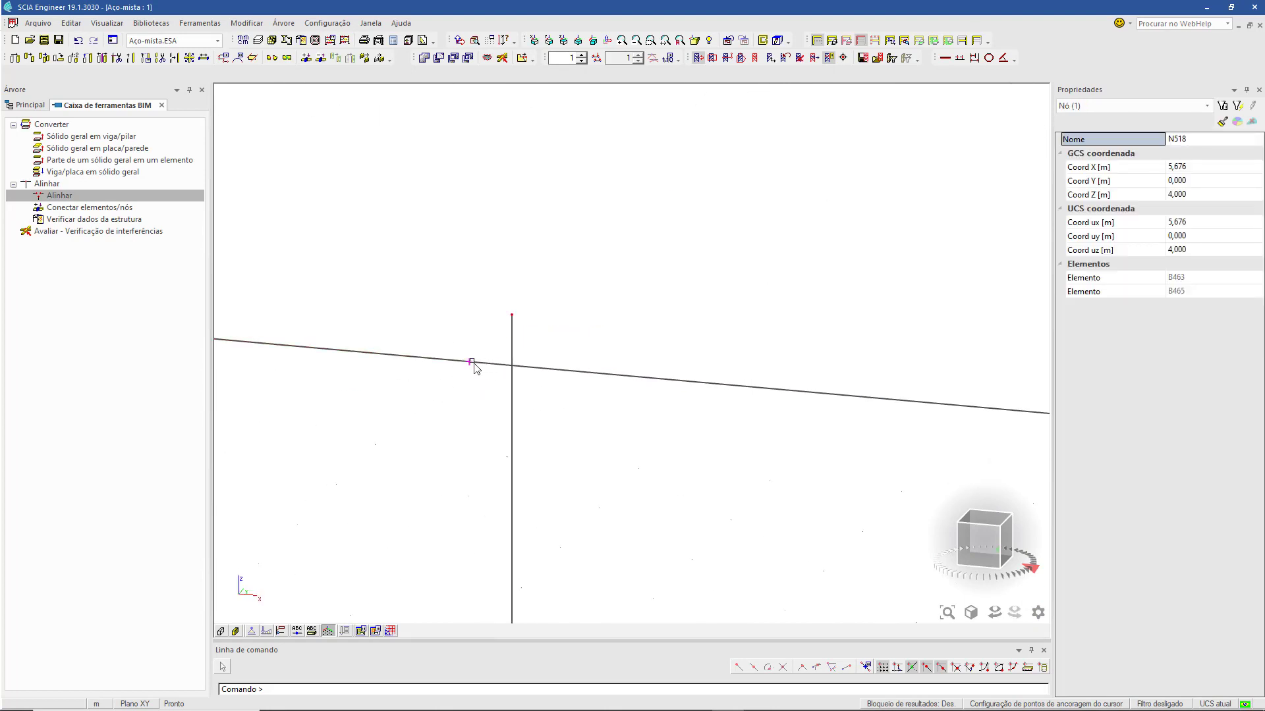
key("Escape")
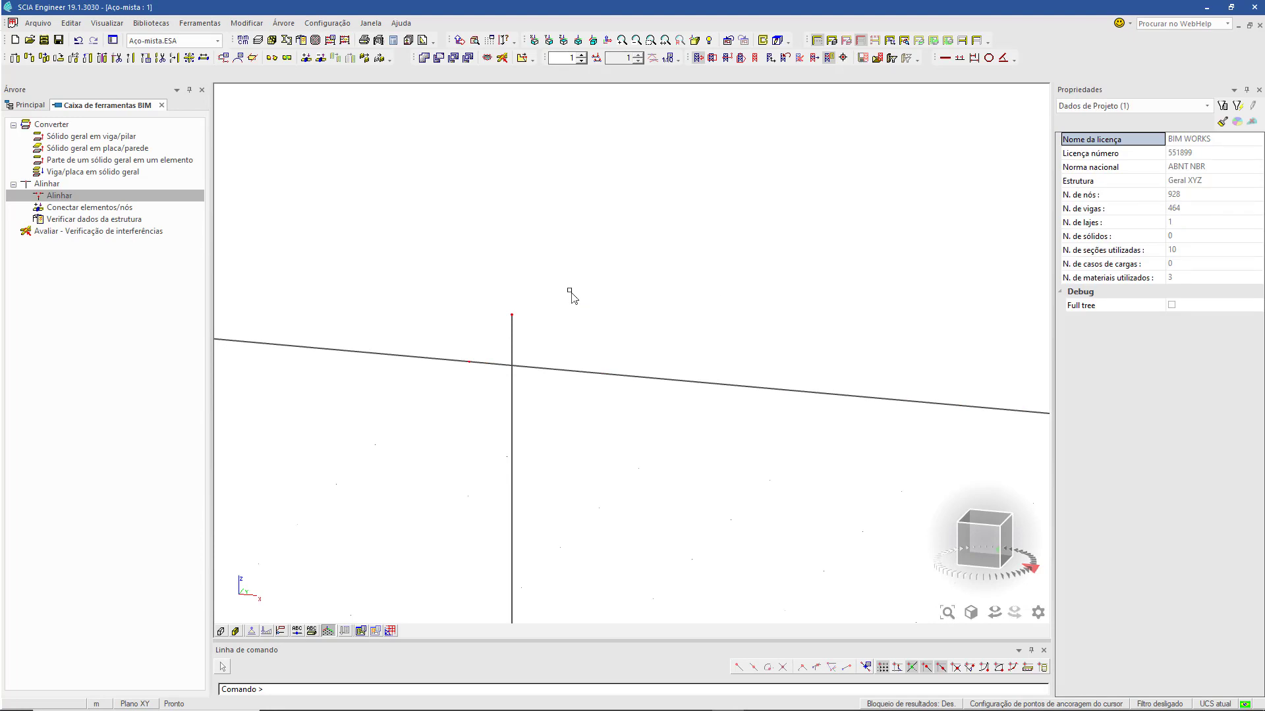
Set the Z coordinate of both short columns' top nodes to 4 m
left_click_drag(486, 294, 532, 331)
scroll(692, 330, "down", 1)
middle_click_drag(718, 388, 382, 409)
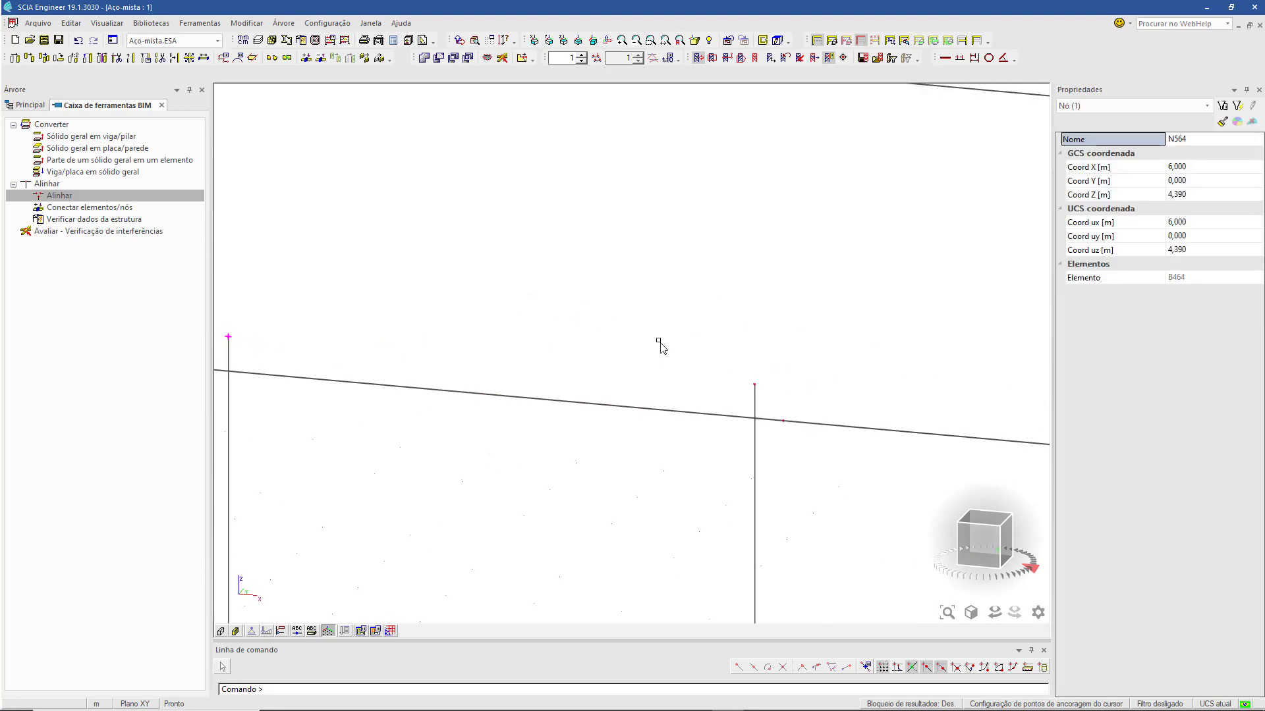
left_click_drag(678, 341, 796, 393)
middle_click_drag(569, 307, 684, 323)
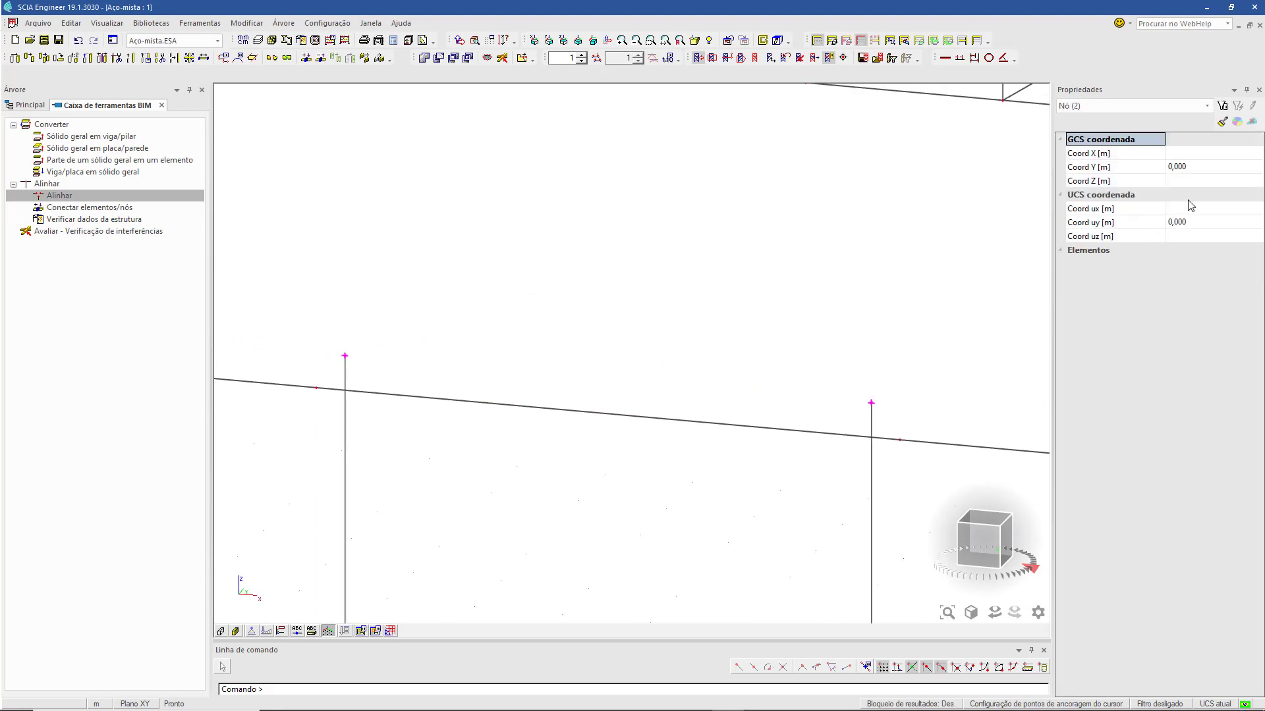
left_click(1196, 178)
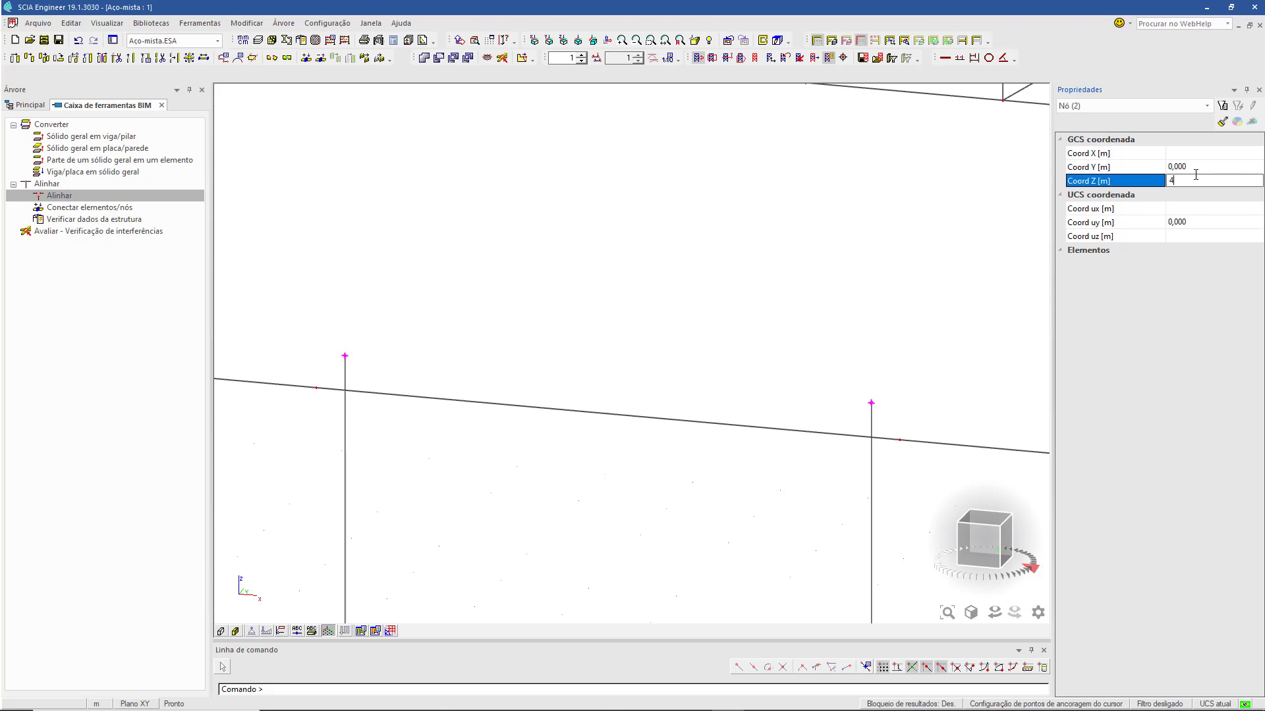
key("Return")
key("Escape")
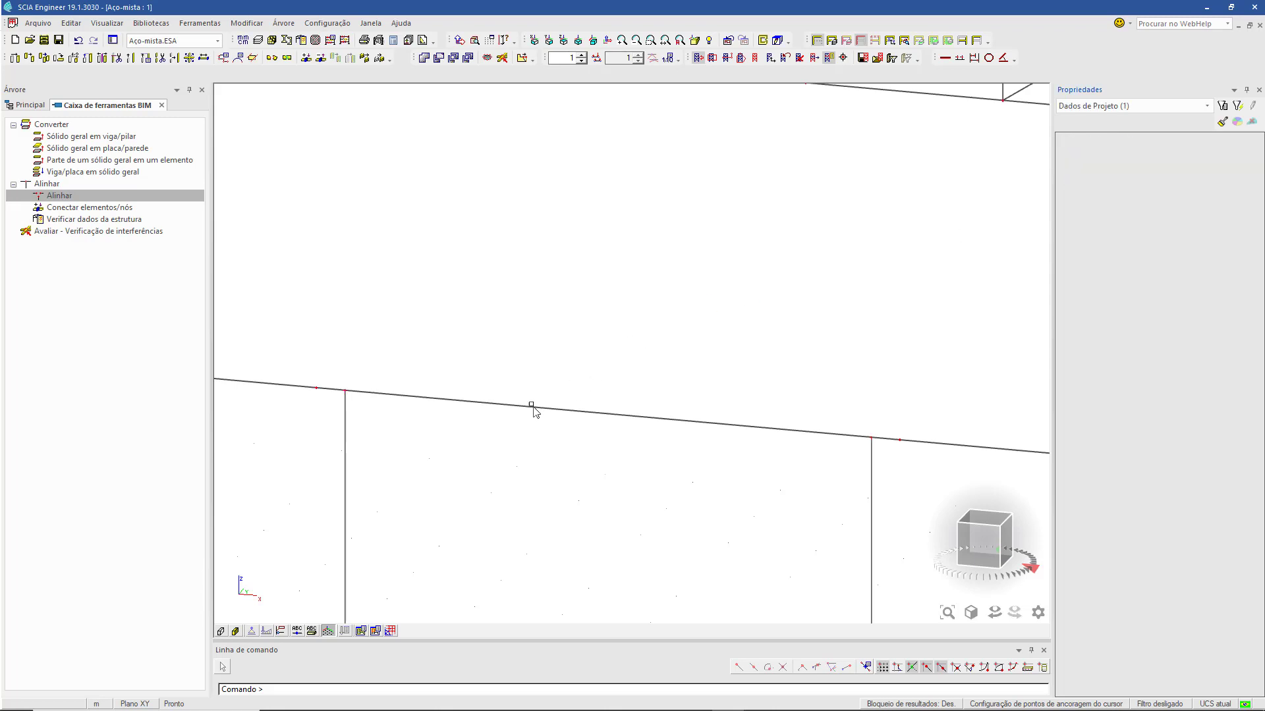
Move the intermediate beam's node beside the first short column onto that column's top node
scroll(395, 421, "up", 3)
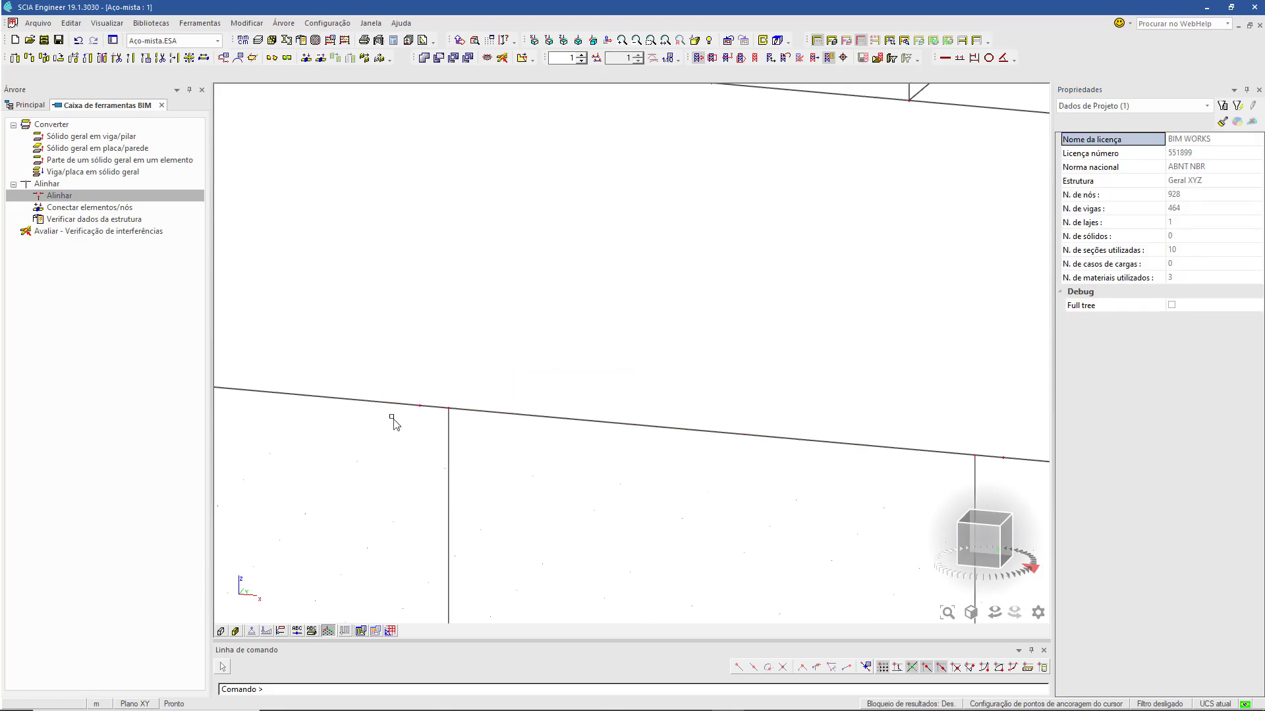
left_click(452, 393)
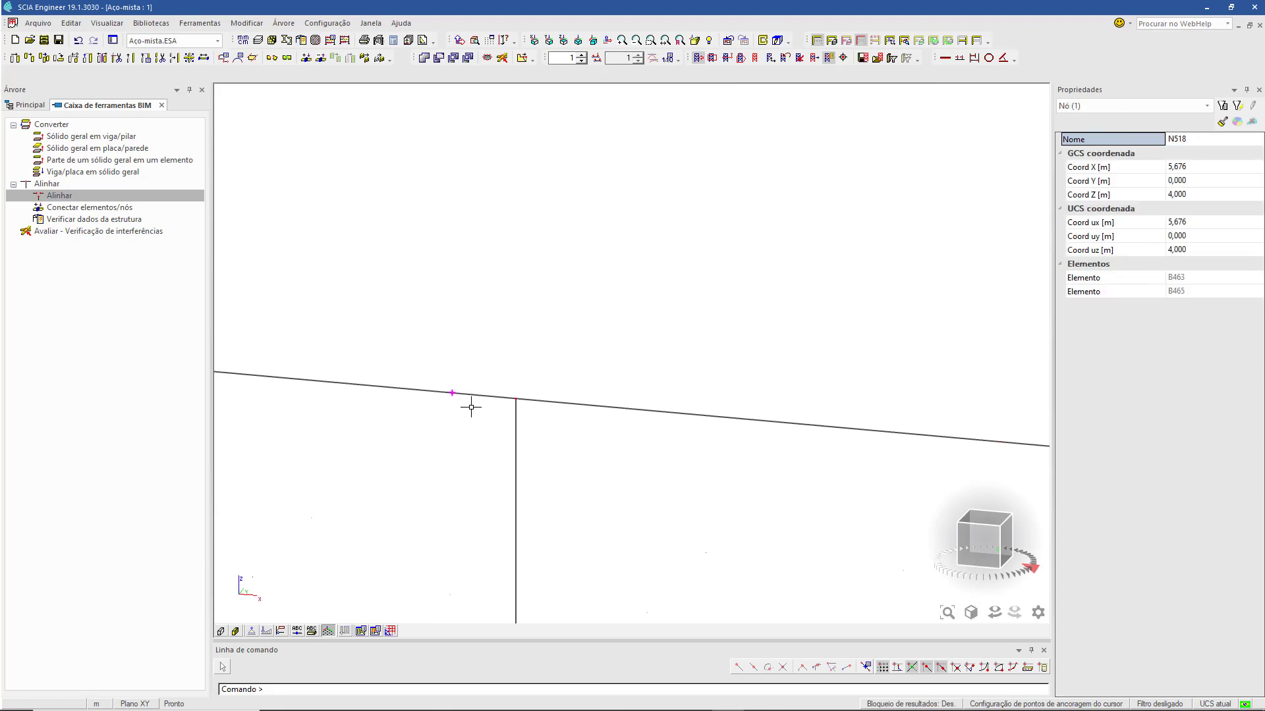
type("m")
key("Return")
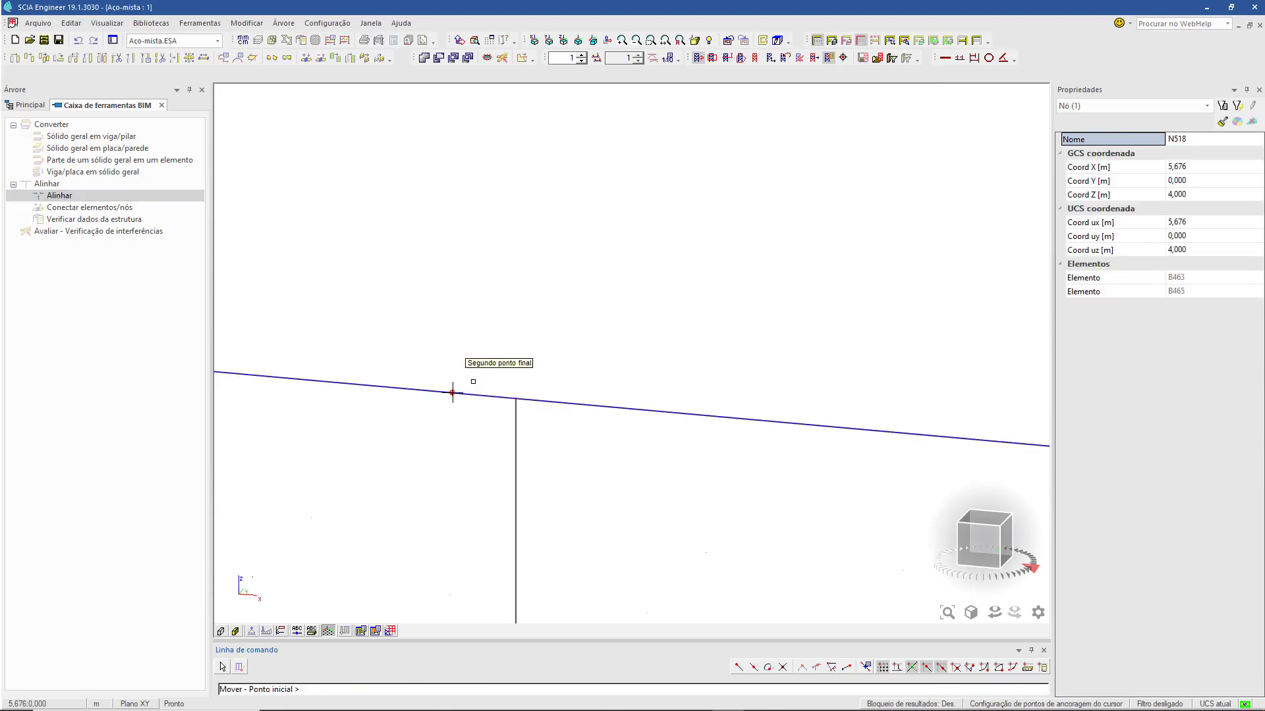
left_click(452, 393)
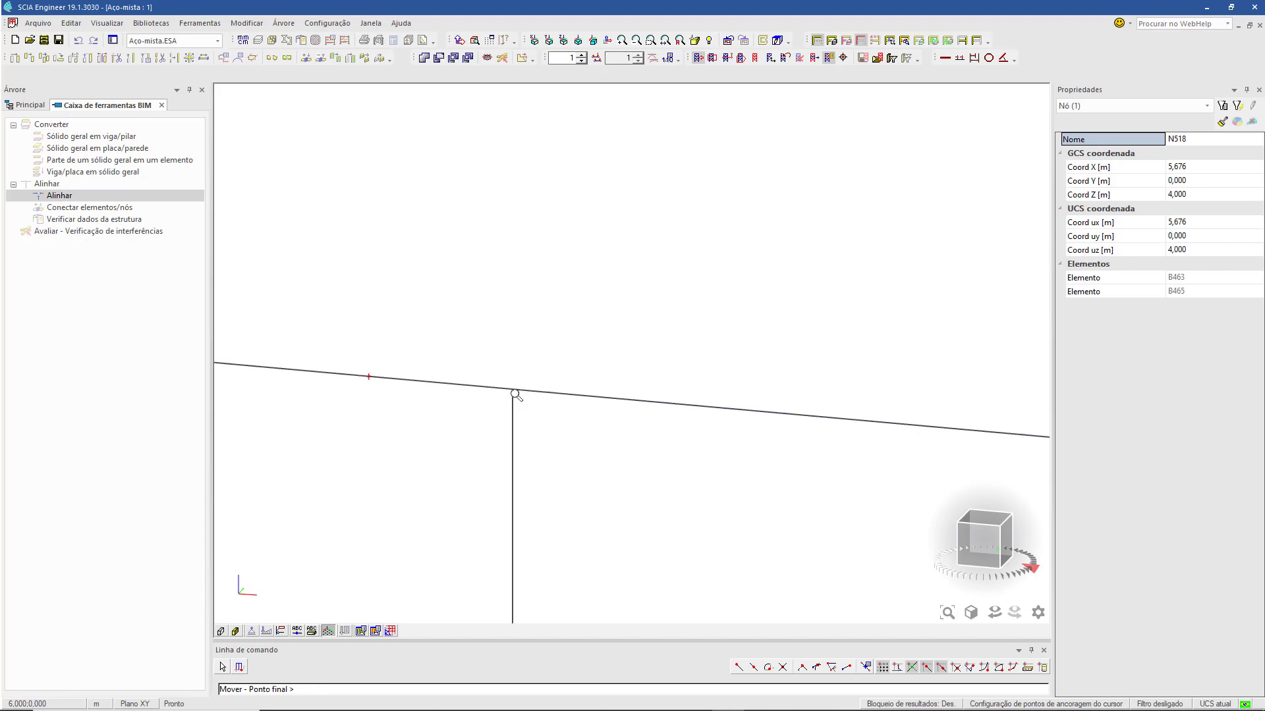
left_click(513, 390)
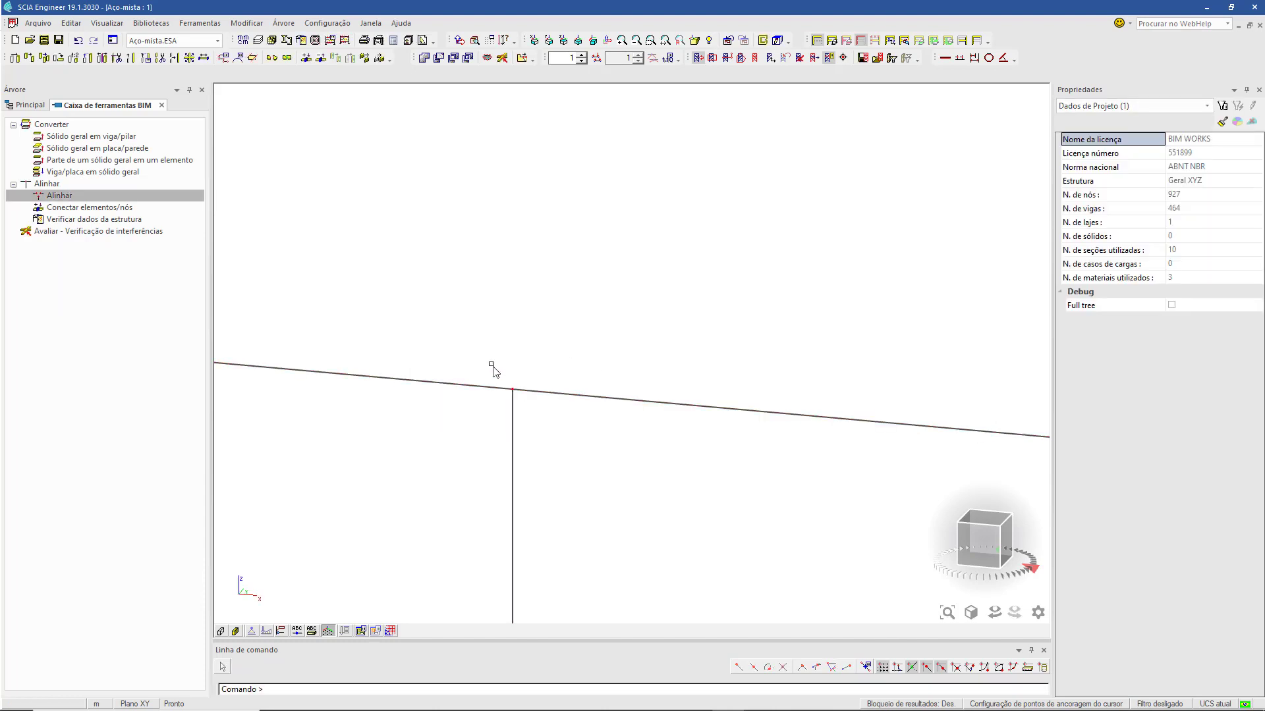
Move the intermediate beam's node beside the second short column onto that column's top node
scroll(689, 339, "down", 5)
scroll(562, 444, "up", 5)
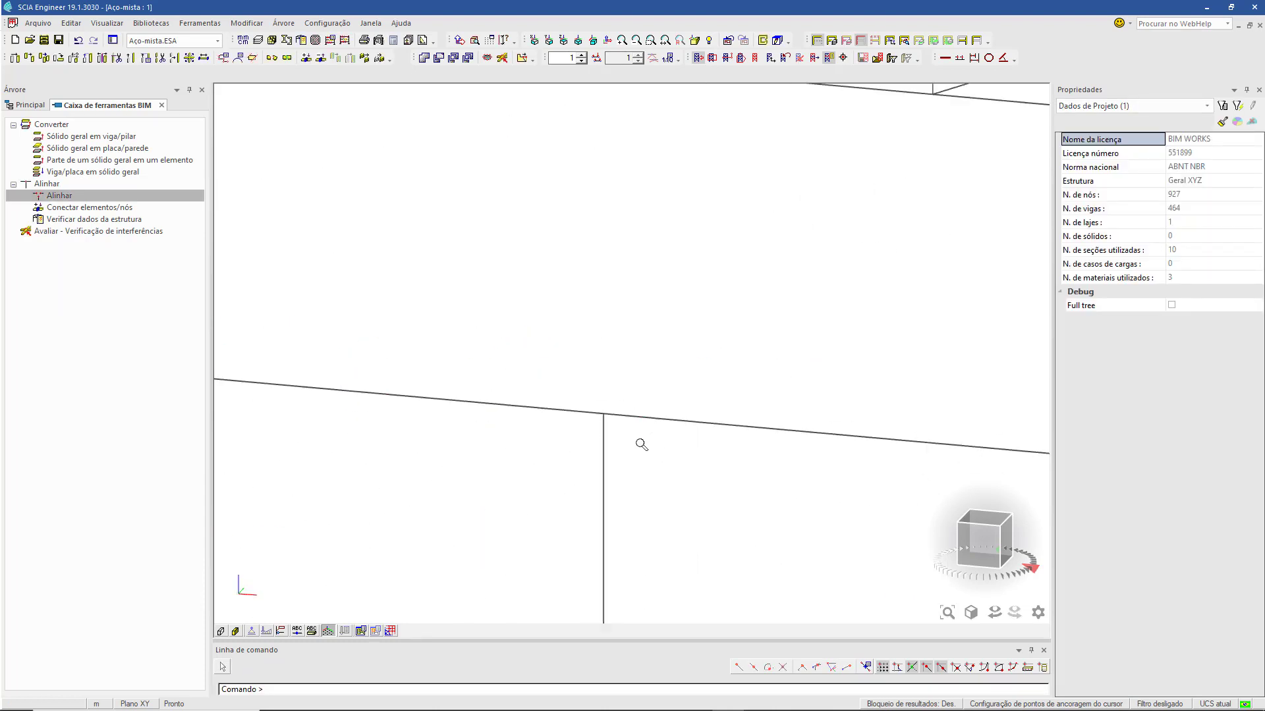
left_click(628, 398)
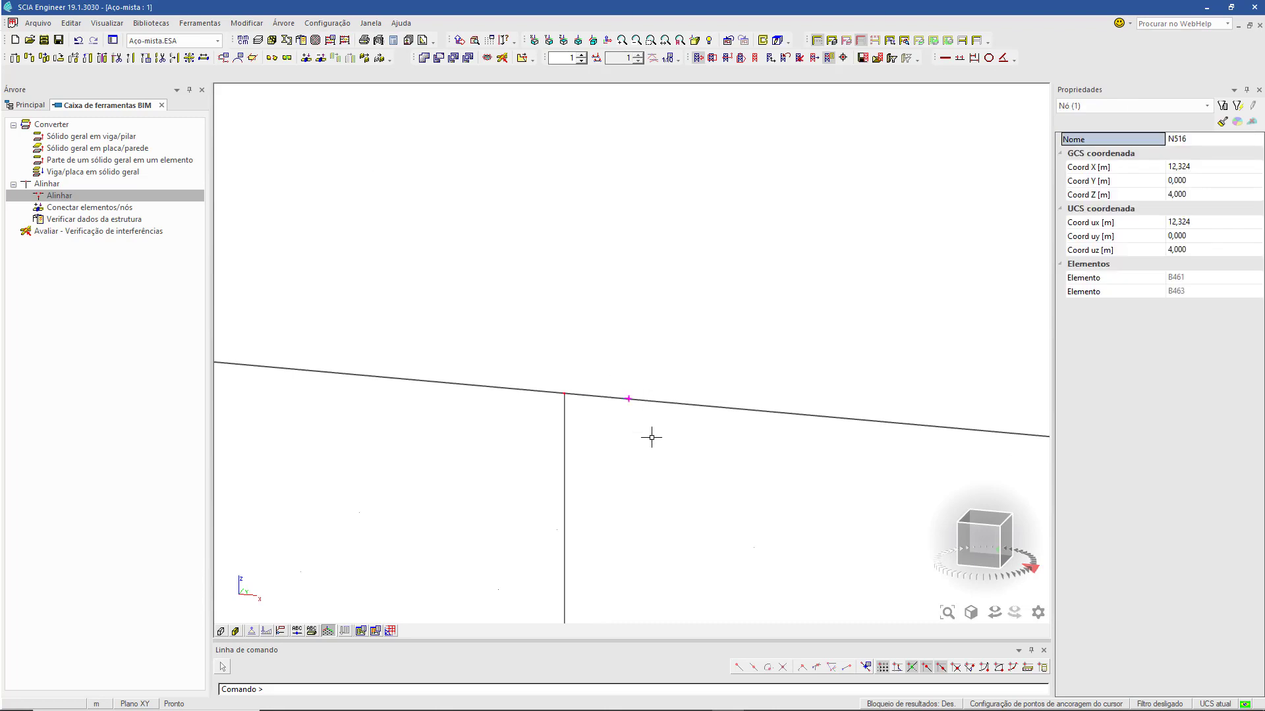
key("Return")
left_click(628, 399)
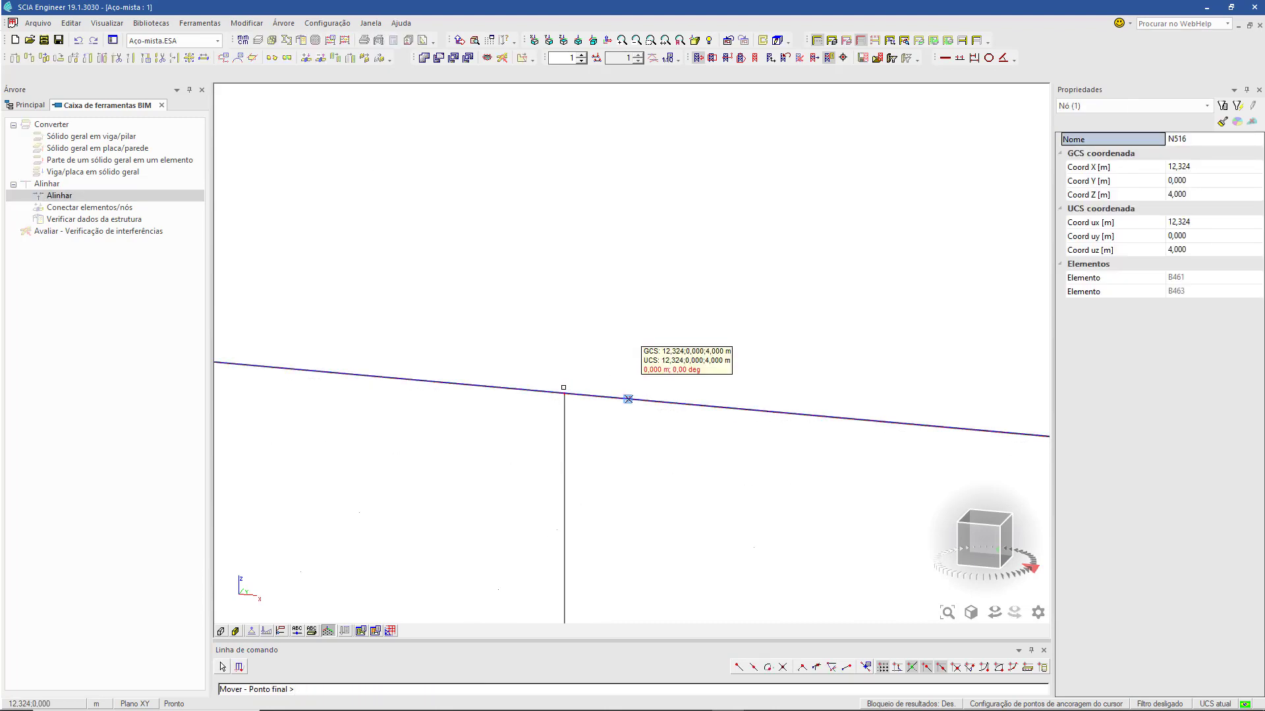
left_click(564, 393)
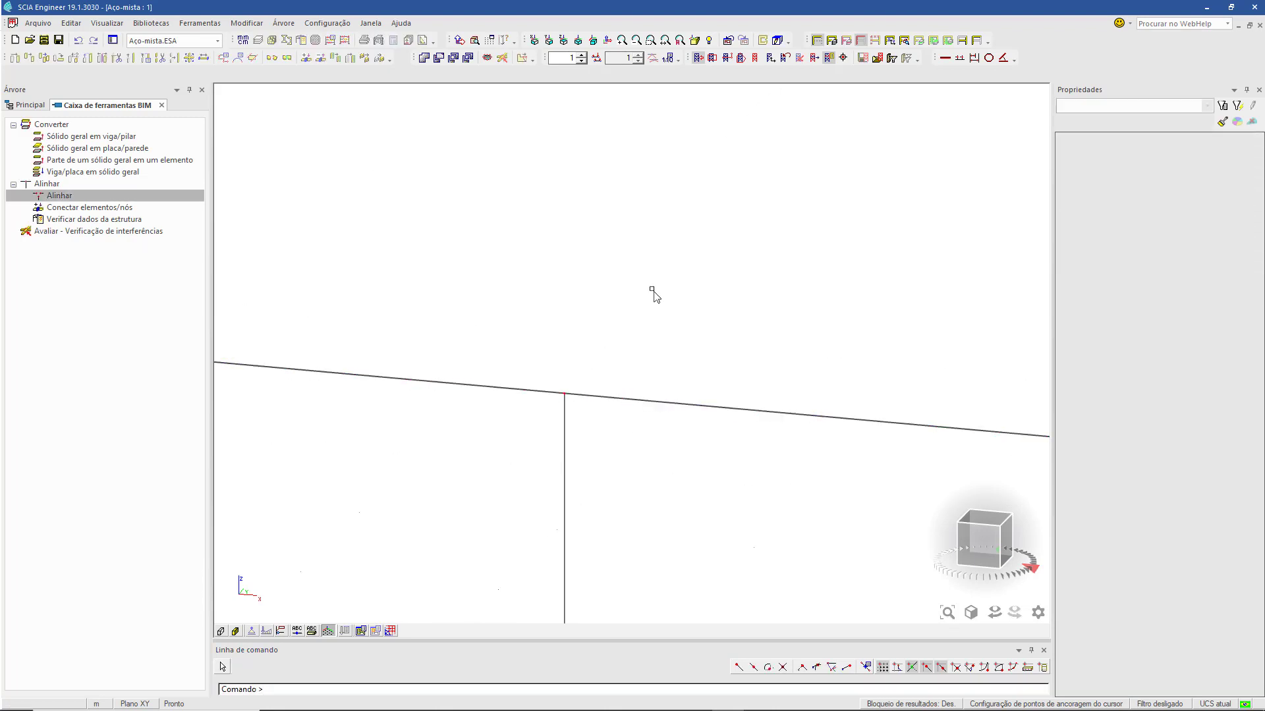
Switch off the activity filter that isolates the end frame to display the whole warehouse structure
scroll(578, 290, "down", 6)
middle_click_drag(515, 245, 565, 341)
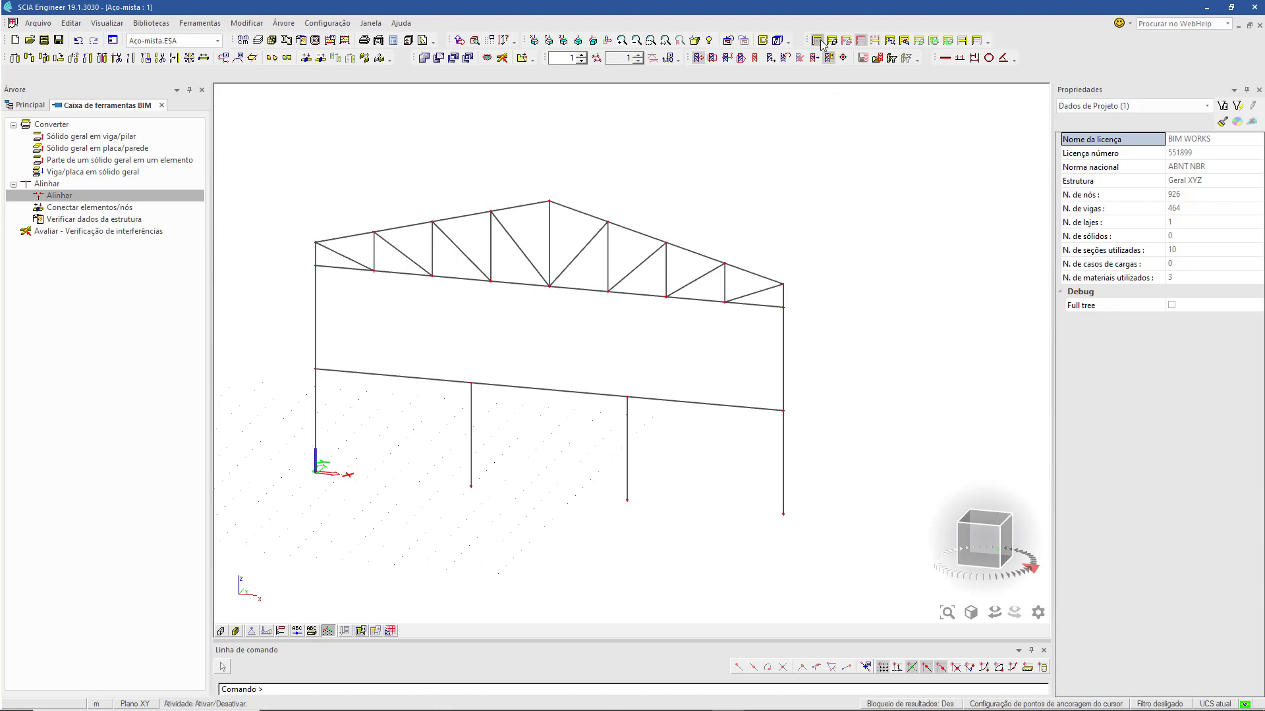
left_click(830, 58)
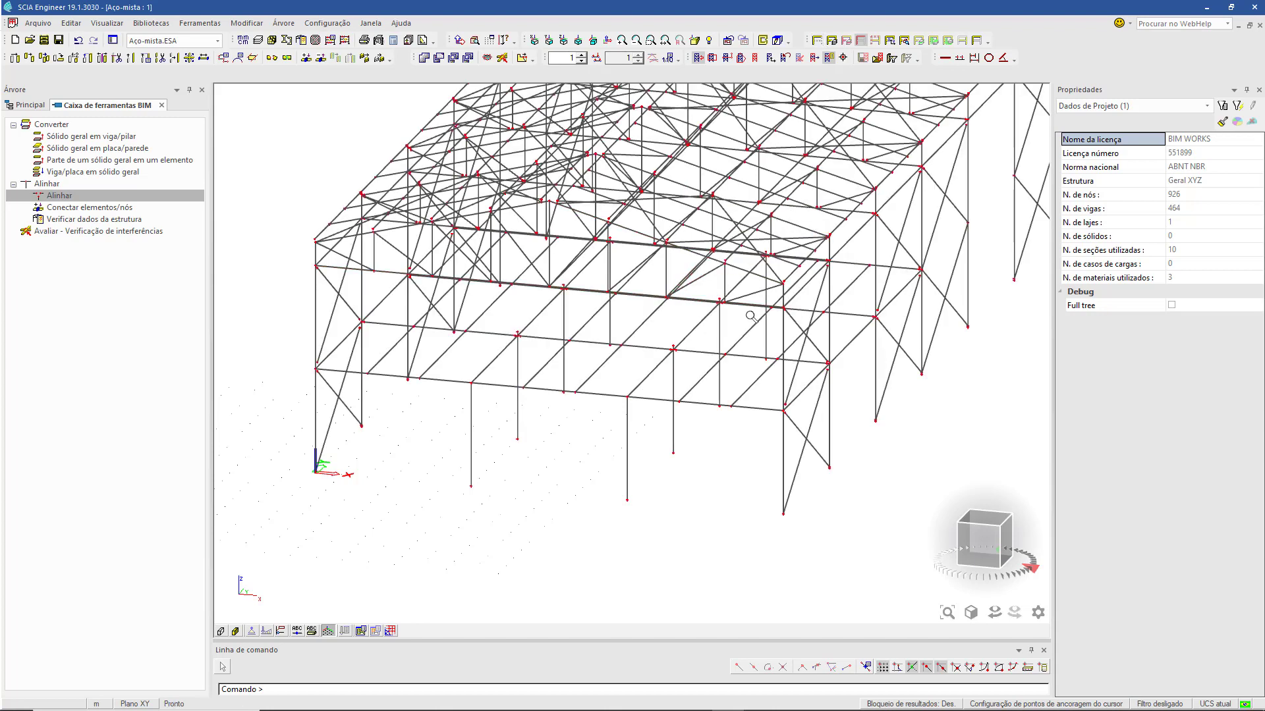